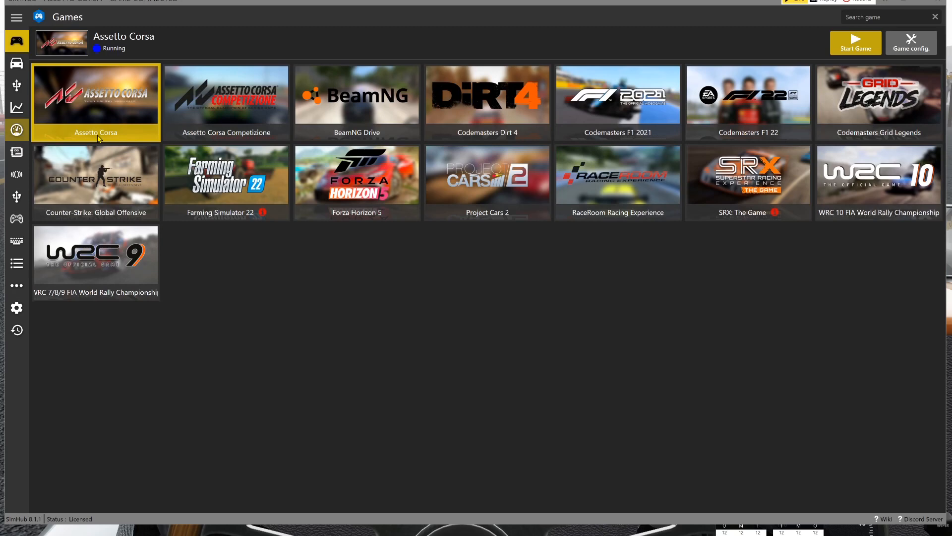
Step: Open Dash Studio's list of available dashboards
left_click(14, 133)
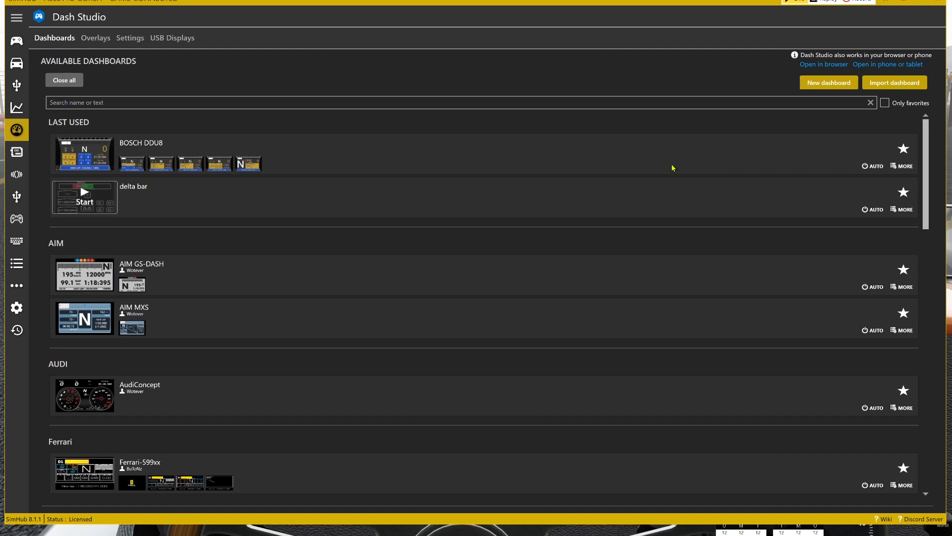
Step: Try to create a new dashboard named "assetto"
left_click(842, 84)
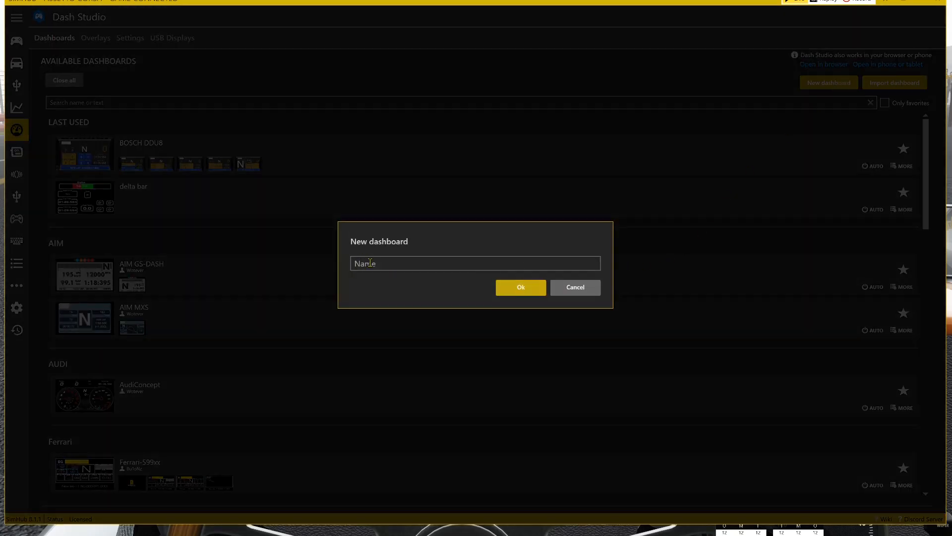
left_click(353, 268)
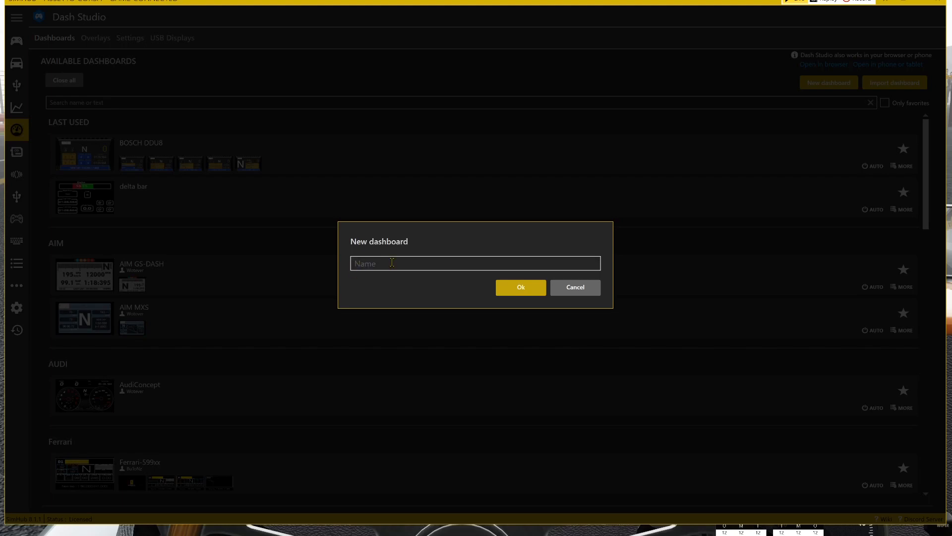
type("assetto")
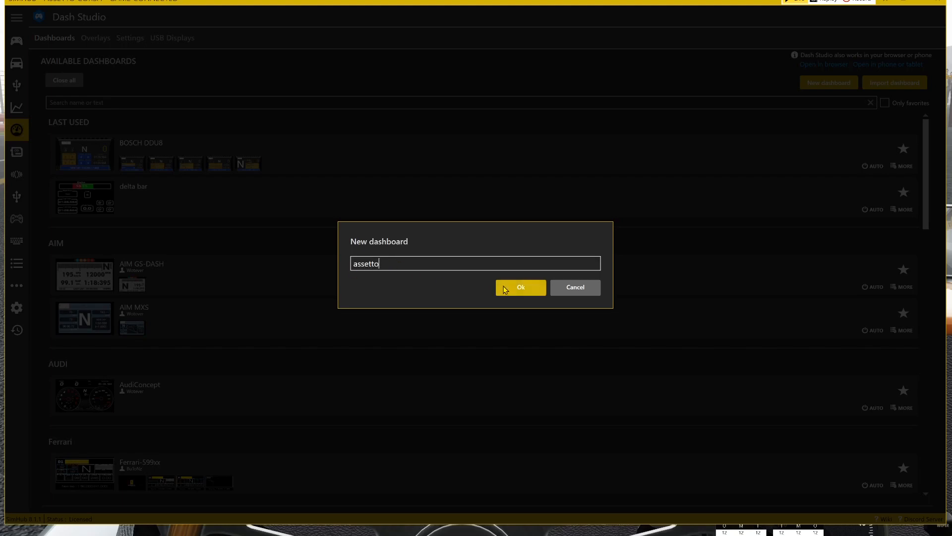
left_click(520, 288)
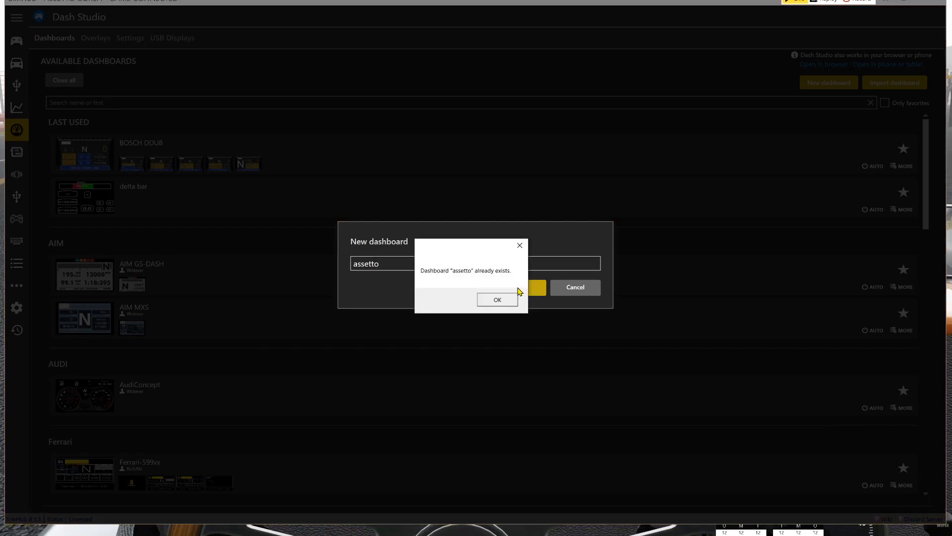
left_click(496, 301)
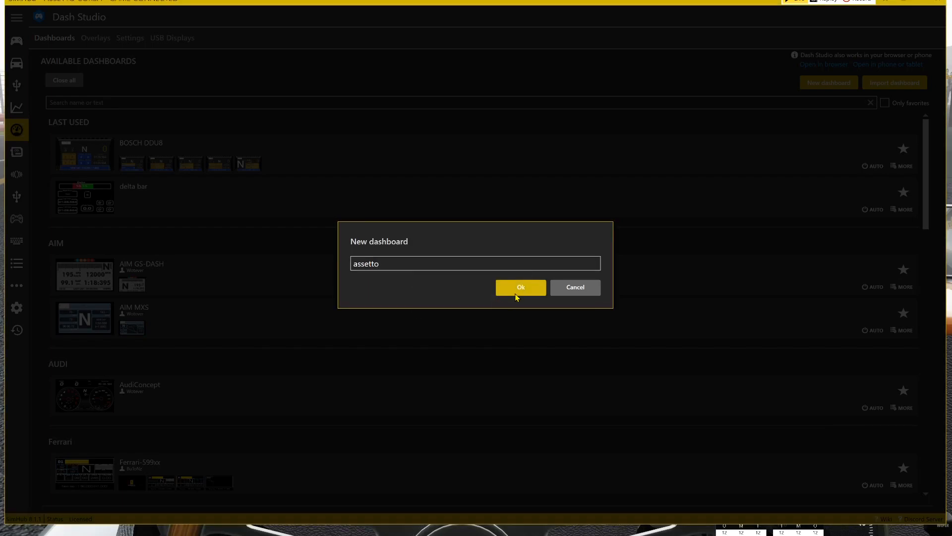
left_click(577, 288)
Step: Open the existing "assetto" dashboard from the Uncategorized group for editing
scroll(567, 266, "down", 10)
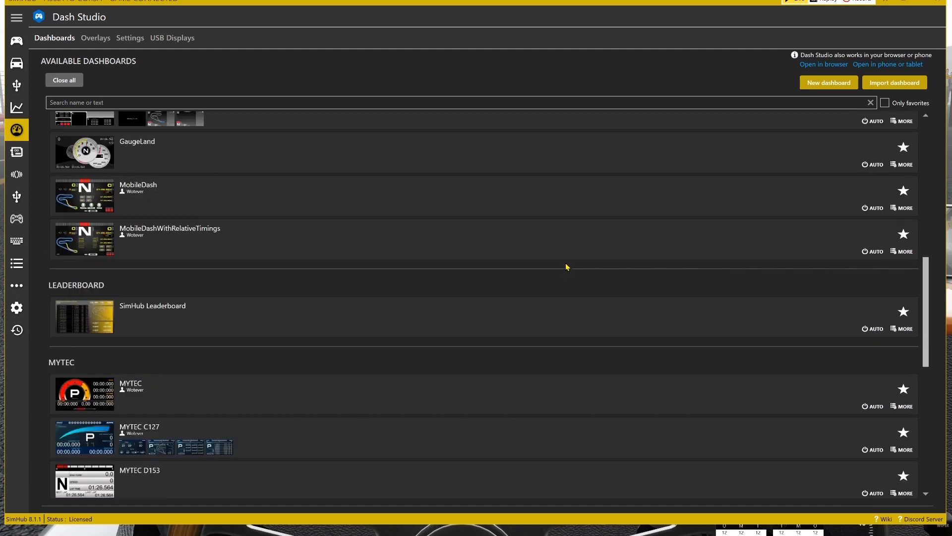
scroll(567, 267, "down", 2)
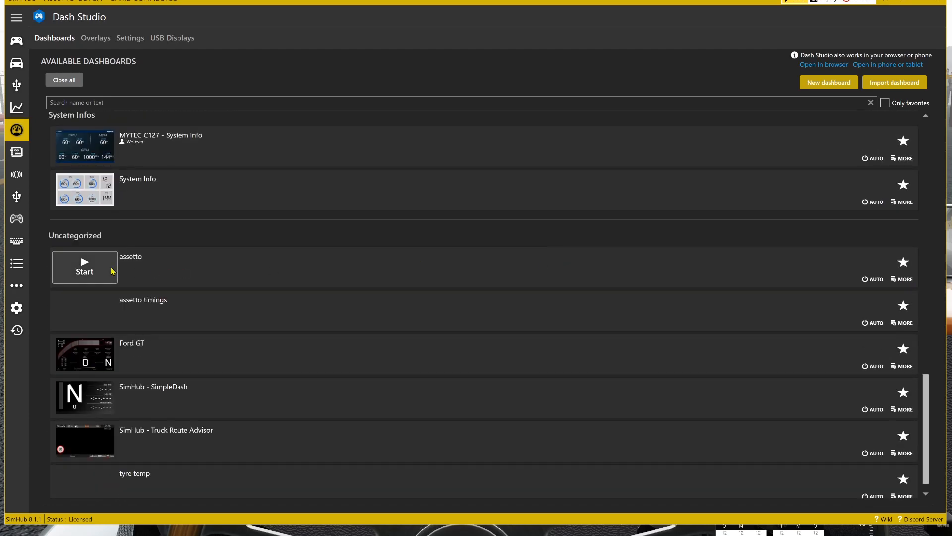
left_click(87, 268)
left_click(788, 260)
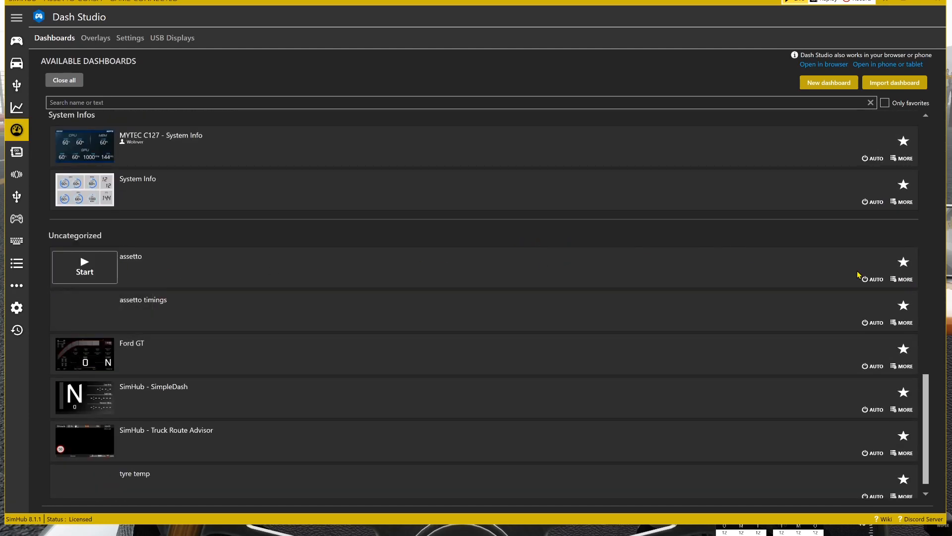
left_click(902, 280)
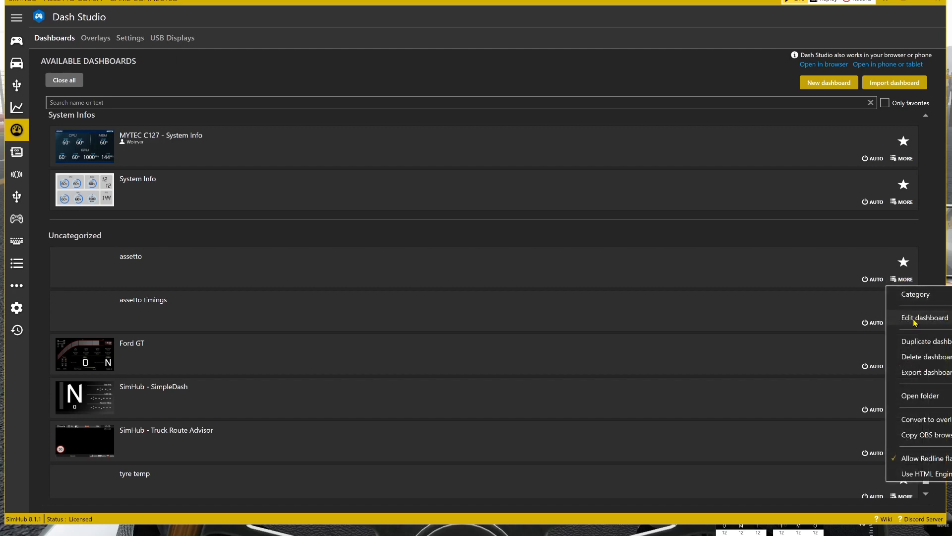
left_click(915, 320)
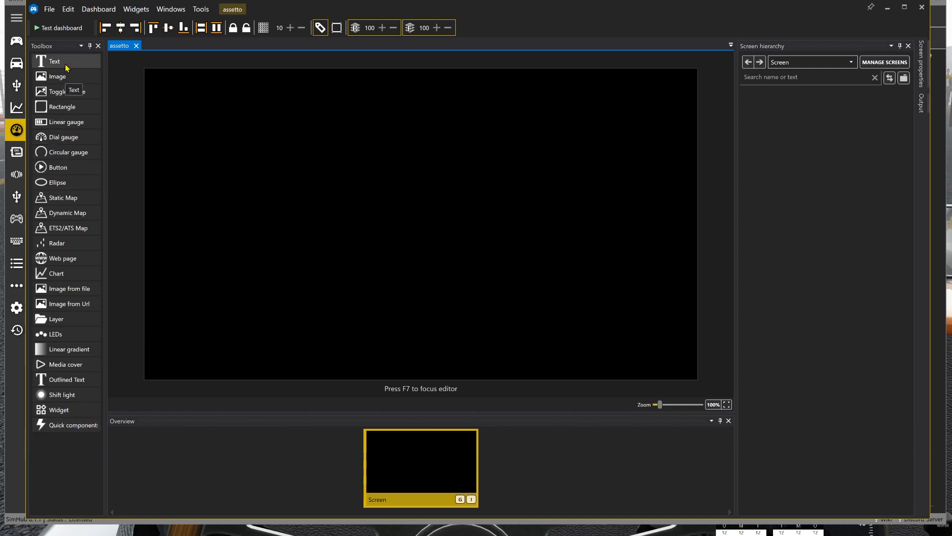
left_click(178, 9)
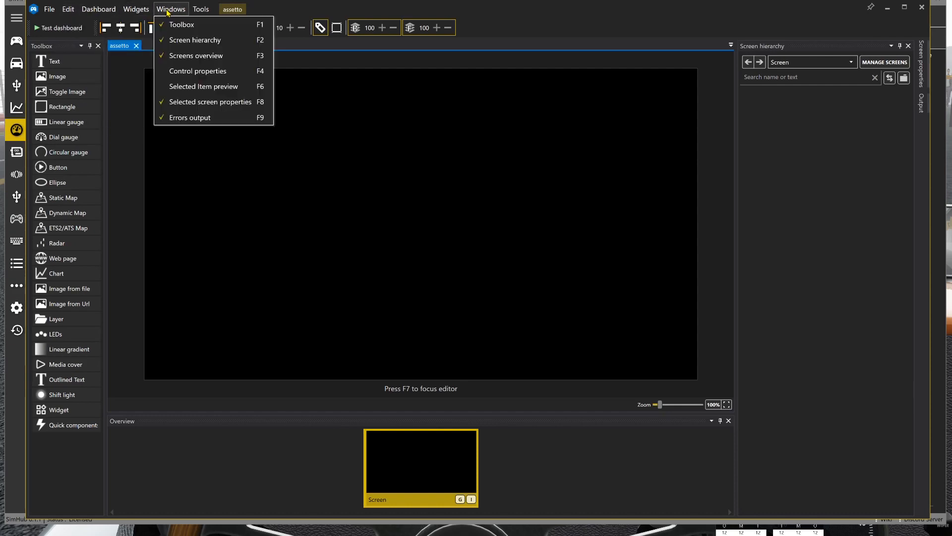
mouse_move(52, 10)
mouse_move(202, 10)
mouse_move(171, 10)
left_click(114, 158)
Step: Float the Toolbox window and dock it back beside the canvas
left_click(97, 49)
mouse_move(97, 49)
left_mouse_down()
mouse_move(241, 61)
mouse_move(49, 51)
mouse_move(100, 49)
left_mouse_up()
double_click(99, 49)
left_click_drag(94, 1, 100, 46)
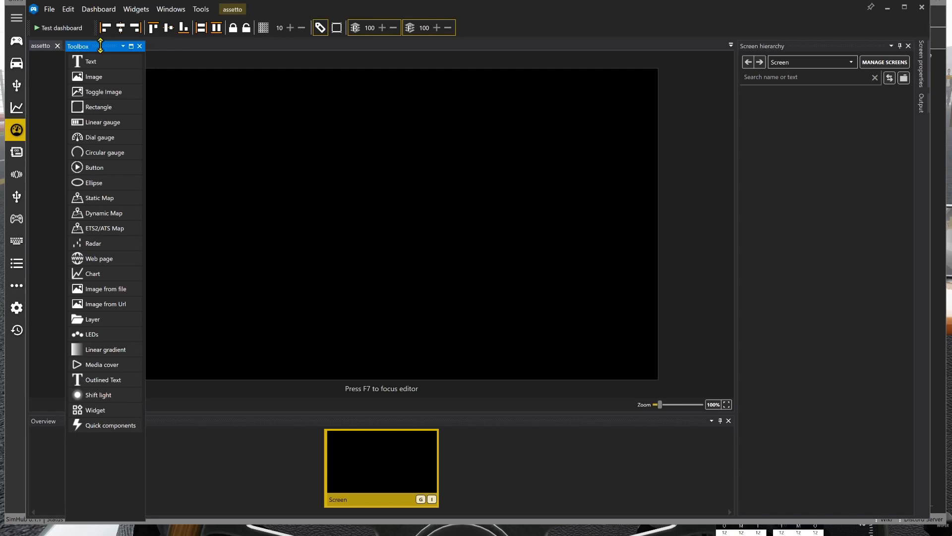
left_click(123, 46)
left_click(137, 75)
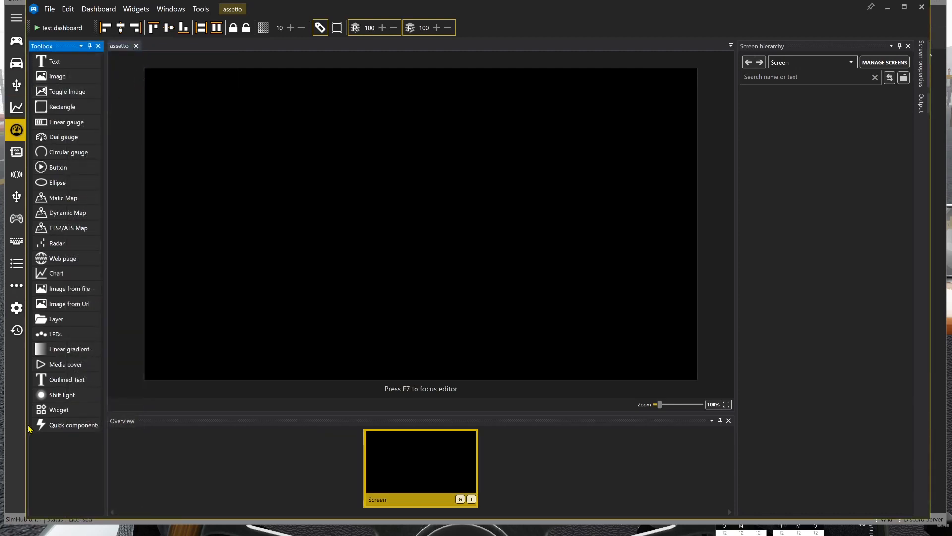
Step: Add the Current Lap Time quick component and place it near the canvas centre at about left 614, top 251
left_click(71, 429)
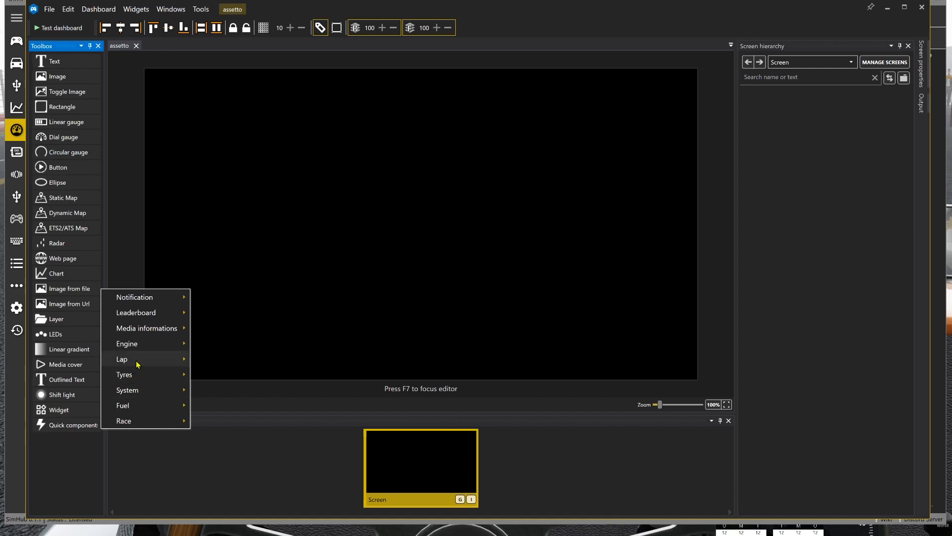
mouse_move(139, 362)
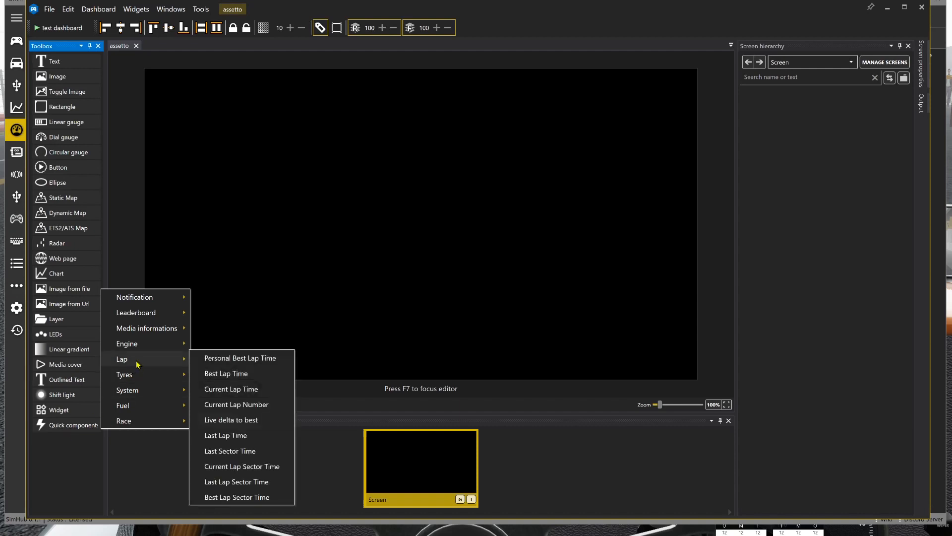
left_click(247, 391)
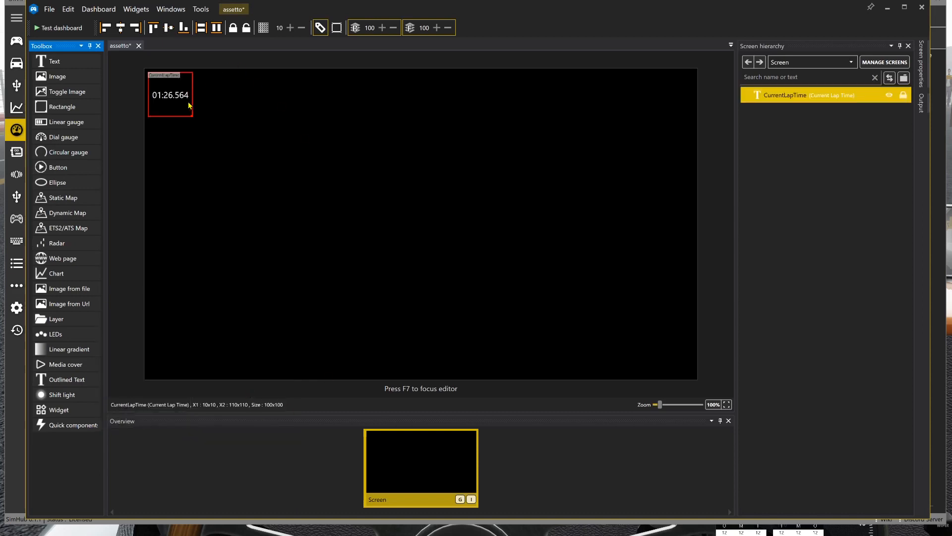
left_click_drag(189, 111, 453, 213)
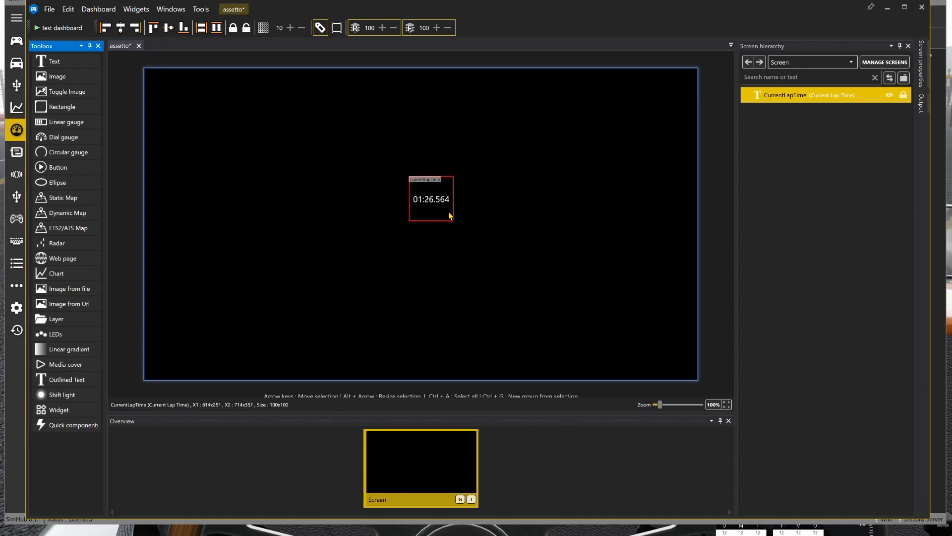
left_click(825, 104)
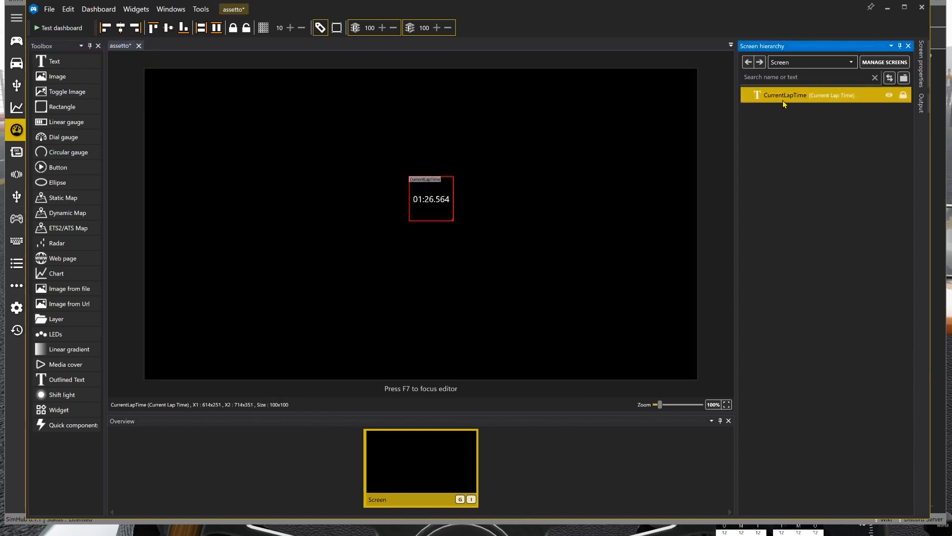
Step: Show the control properties window for the lap time element and dock it at the editor's side
left_click(200, 10)
left_click(181, 11)
left_click(181, 10)
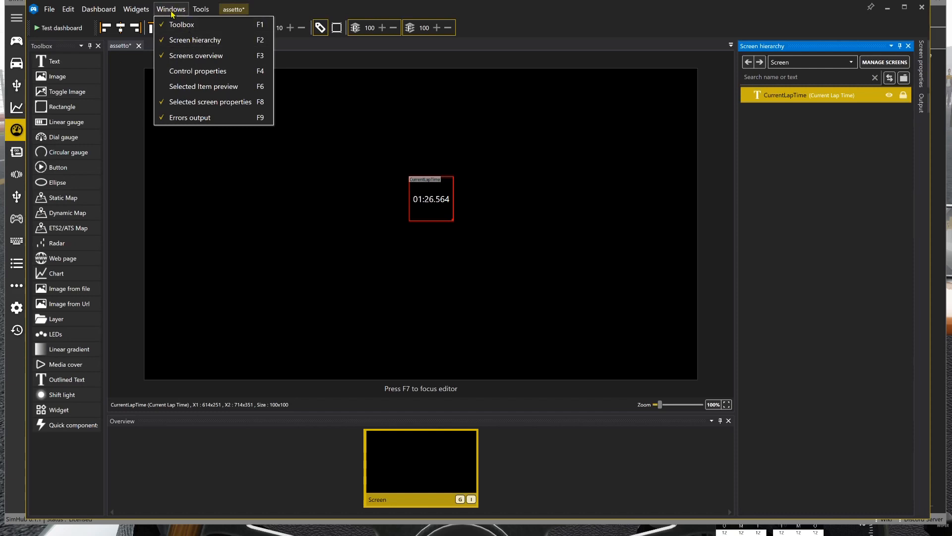
left_click(187, 72)
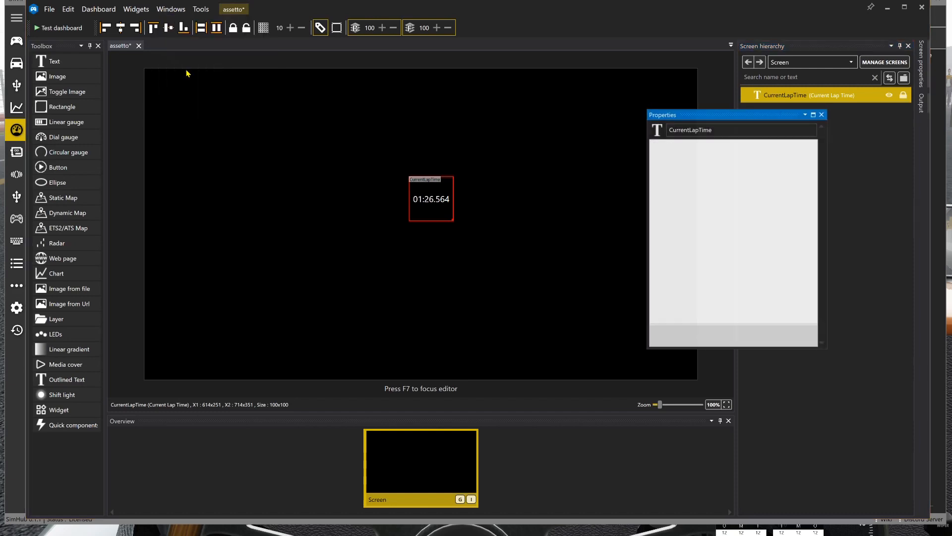
left_click(806, 114)
left_click(821, 152)
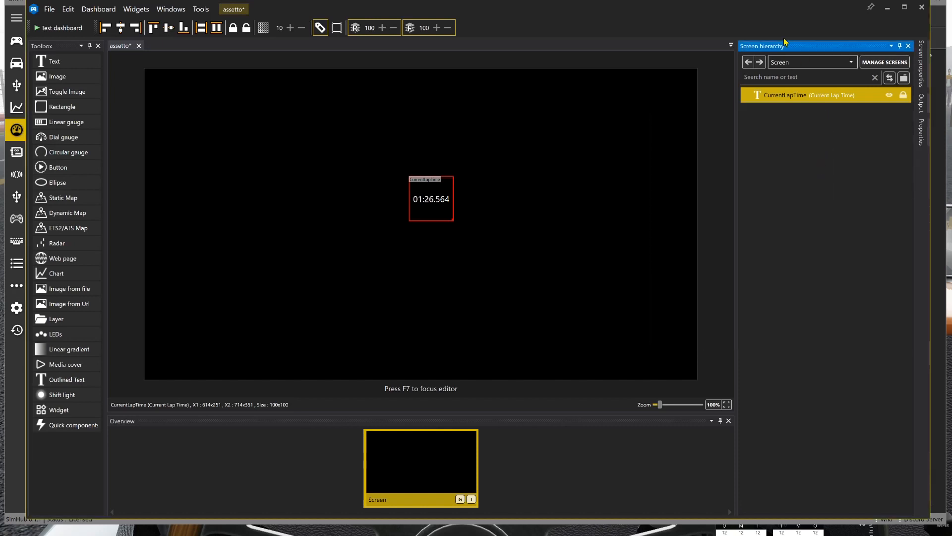
Step: Float the Screen hierarchy window and dock it back in its place
left_click_drag(833, 47, 758, 53)
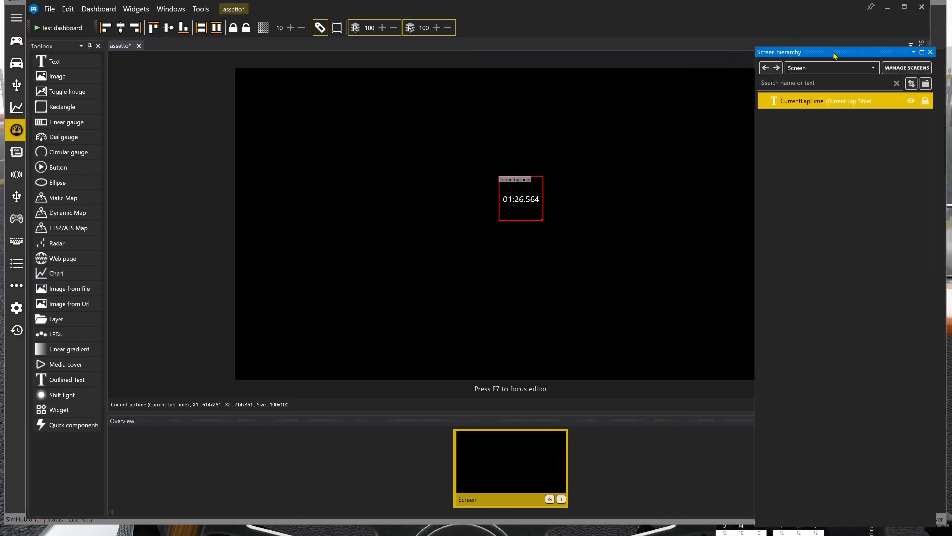
left_click(913, 52)
left_click(915, 79)
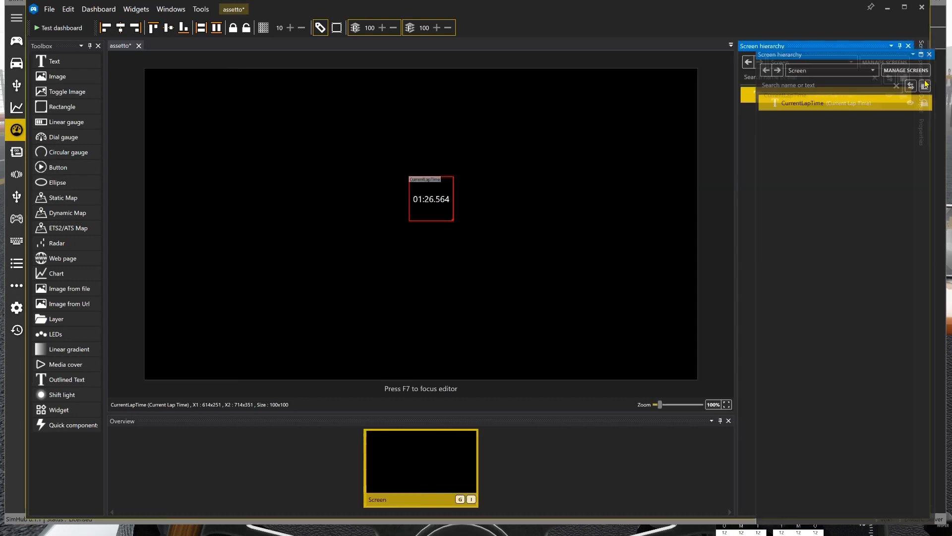
Step: View the screen properties and close the Output window
left_click(922, 75)
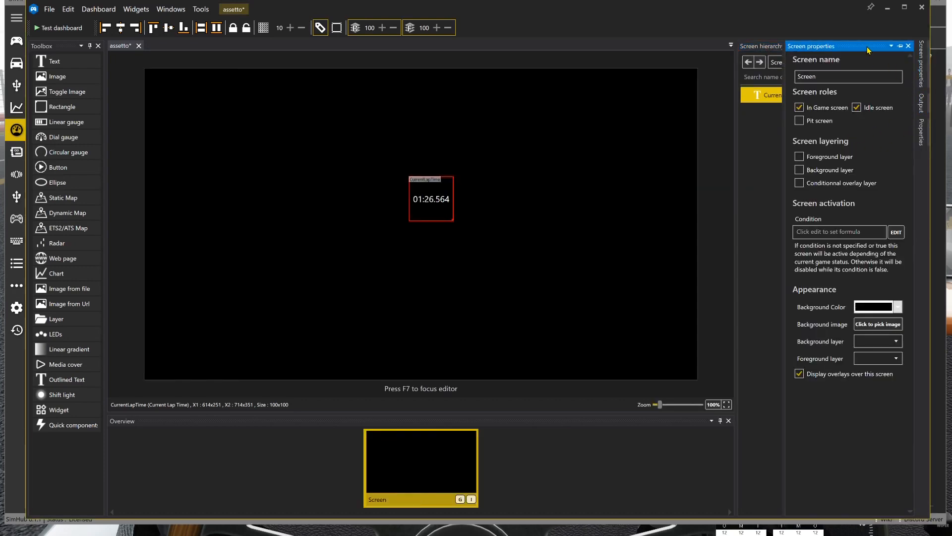
left_click(923, 104)
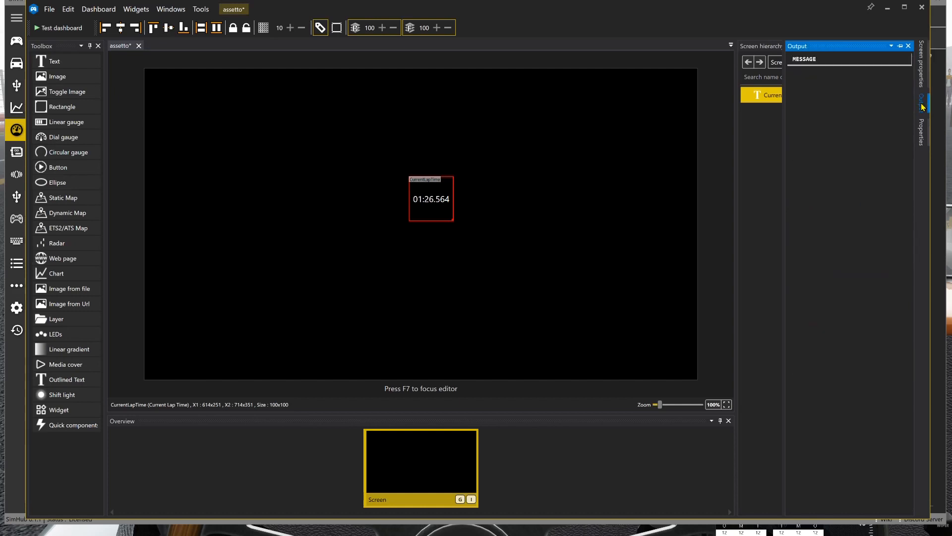
left_click(908, 46)
Step: Float the lap time element's Properties window, move it up over the canvas edge and lengthen it to show more properties
left_click(922, 109)
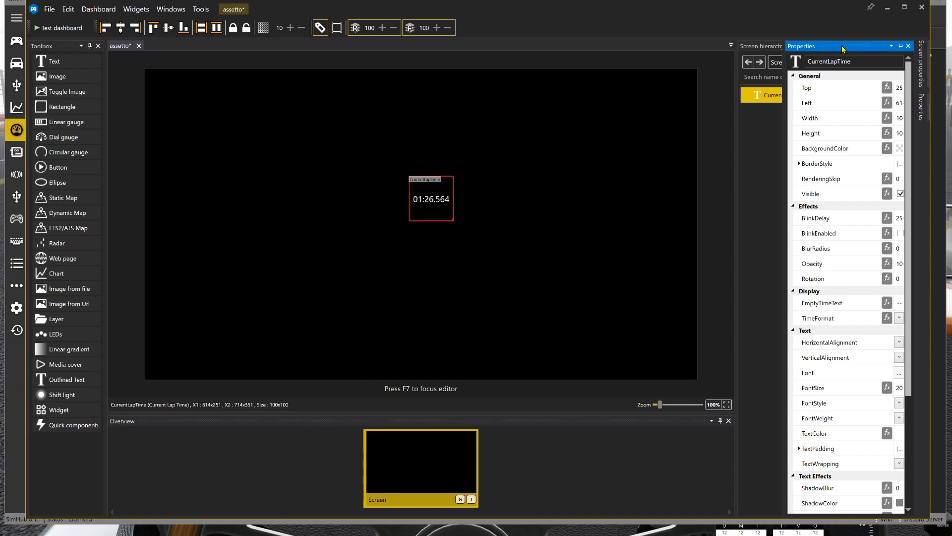
left_click(892, 46)
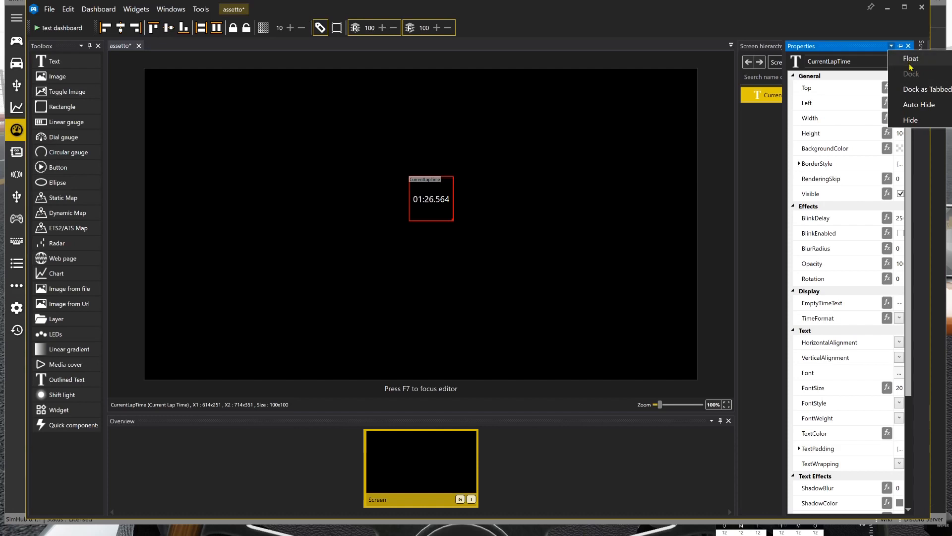
left_click(910, 58)
left_click_drag(785, 111, 779, 32)
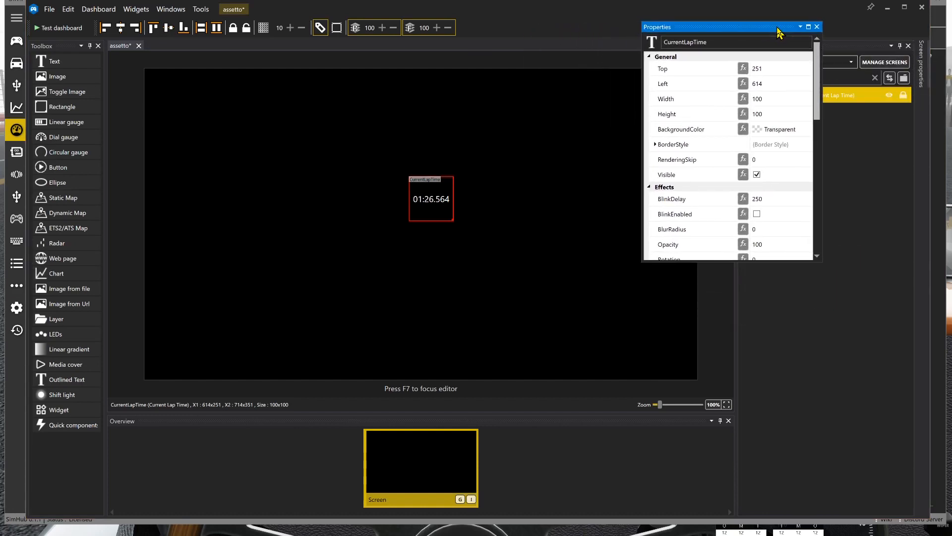
left_click(783, 265)
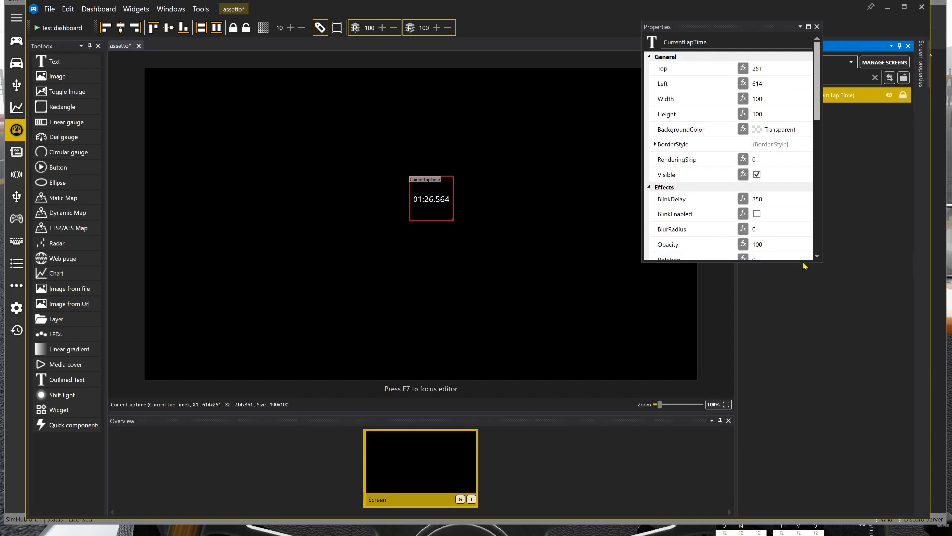
left_click_drag(803, 263, 795, 497)
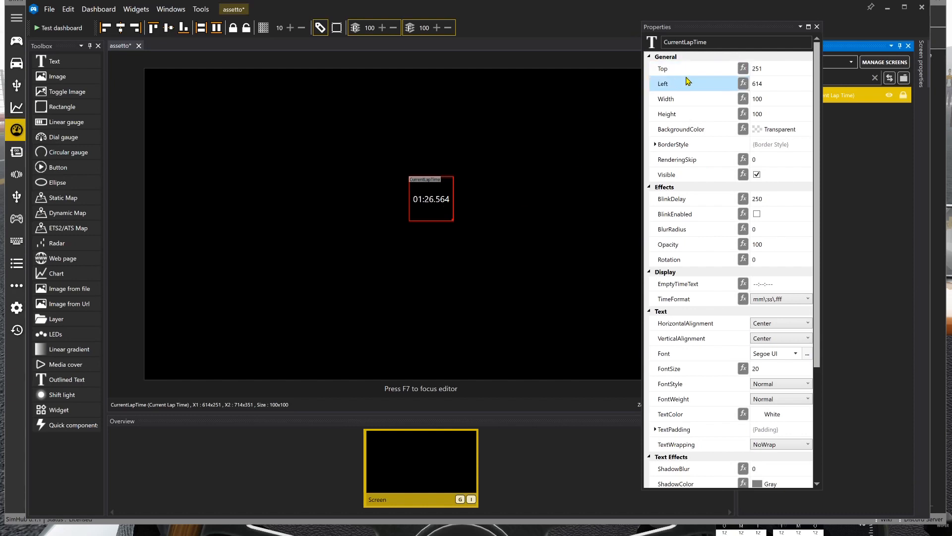
Step: Resize the CurrentLapTime box to about 424 x 116 and move it to about left 426, top 160
left_click_drag(438, 200, 433, 174)
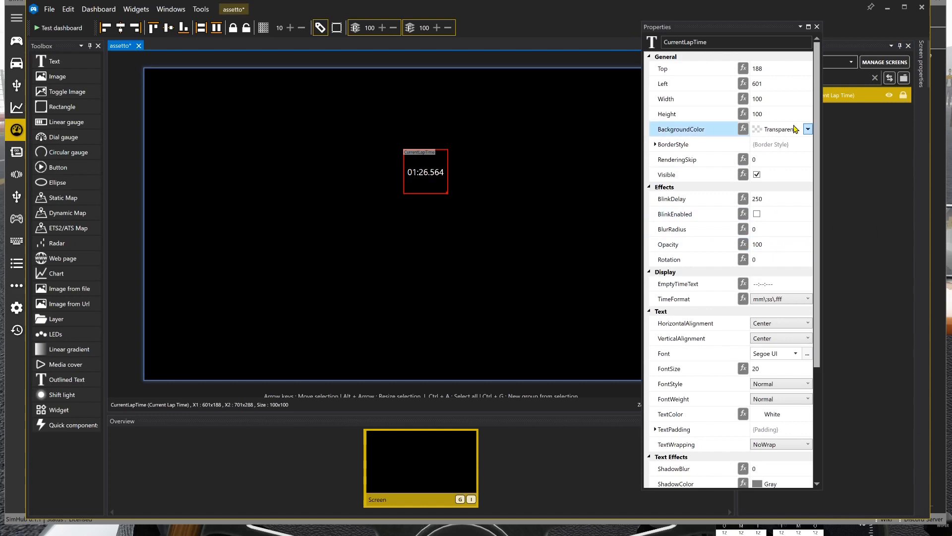
left_click(797, 81)
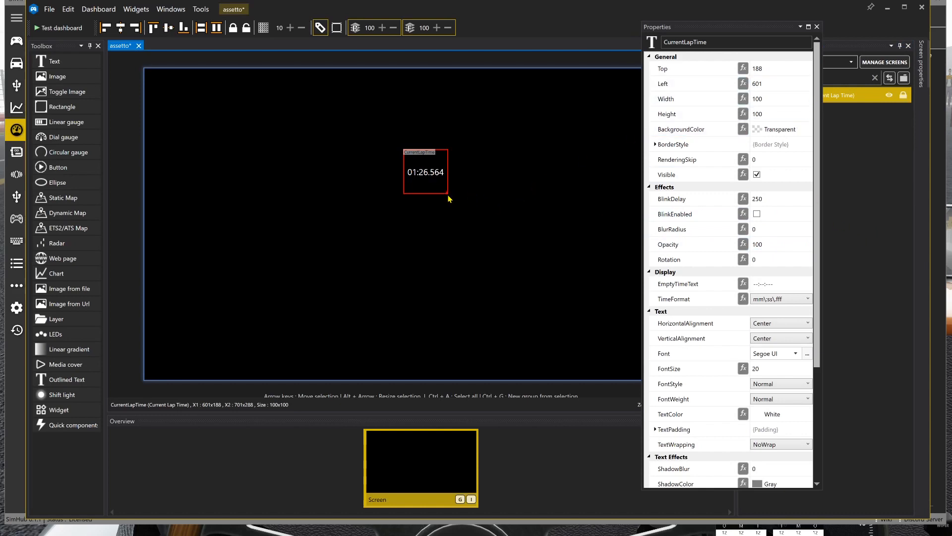
left_click_drag(446, 193, 587, 199)
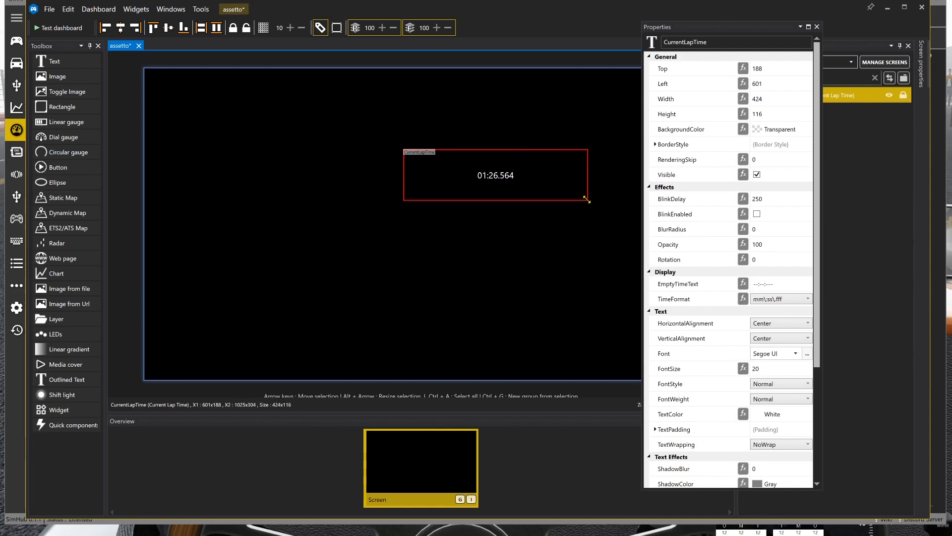
left_click_drag(527, 191, 452, 177)
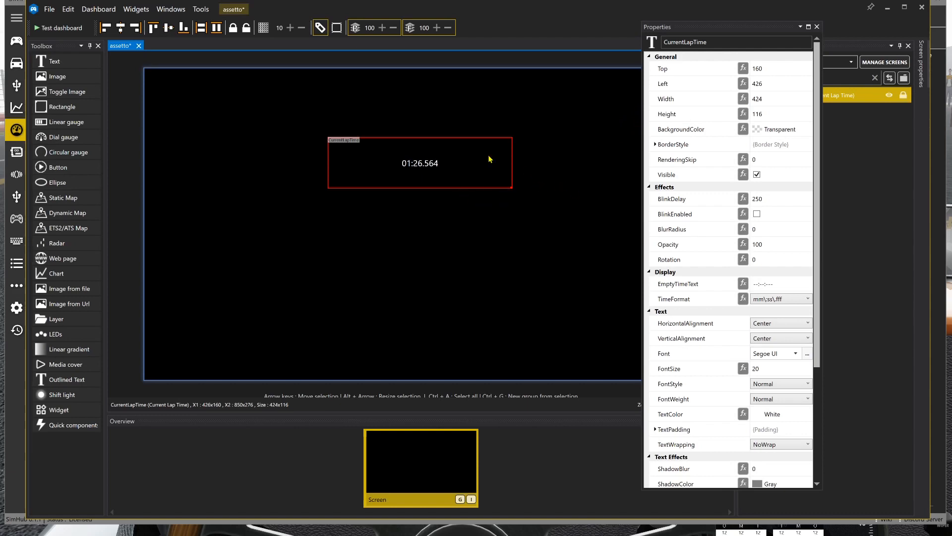
Step: Move the CurrentLapTime box to about left 16, top 16 and start testing the dashboard
left_click_drag(440, 165, 273, 108)
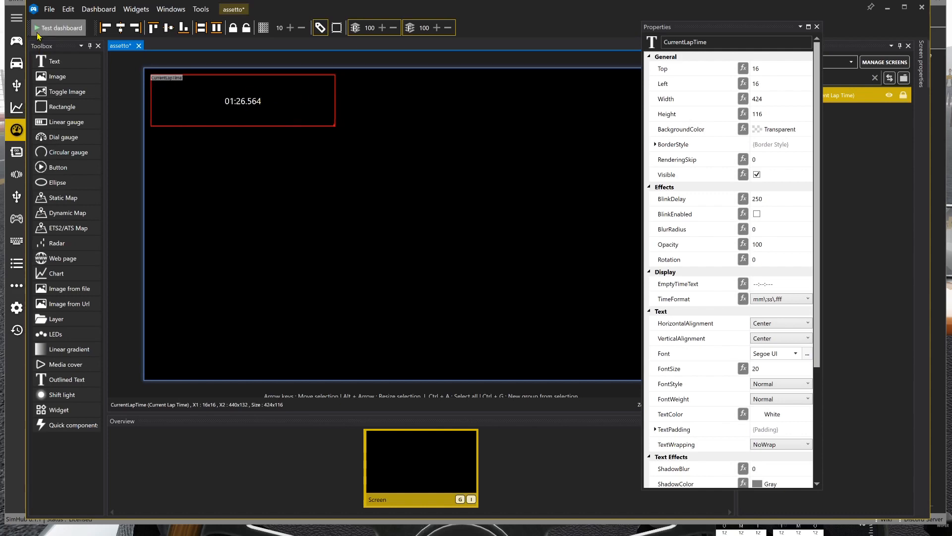
left_click(58, 27)
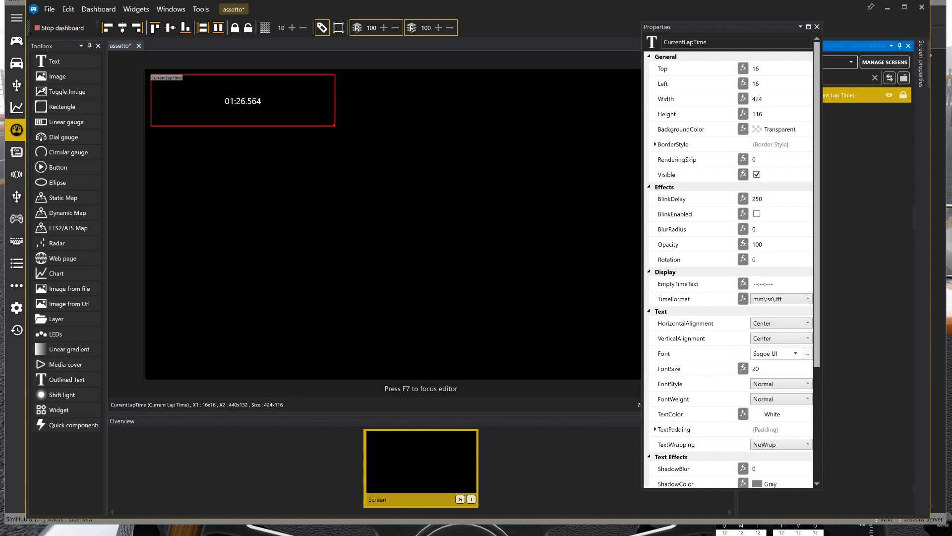
Step: Try out the dashboard preview window by moving it, shrinking it to roughly half size and placing it beside the lap time box
mouse_move(595, 91)
left_mouse_down()
mouse_move(650, 129)
mouse_move(610, 86)
left_mouse_up()
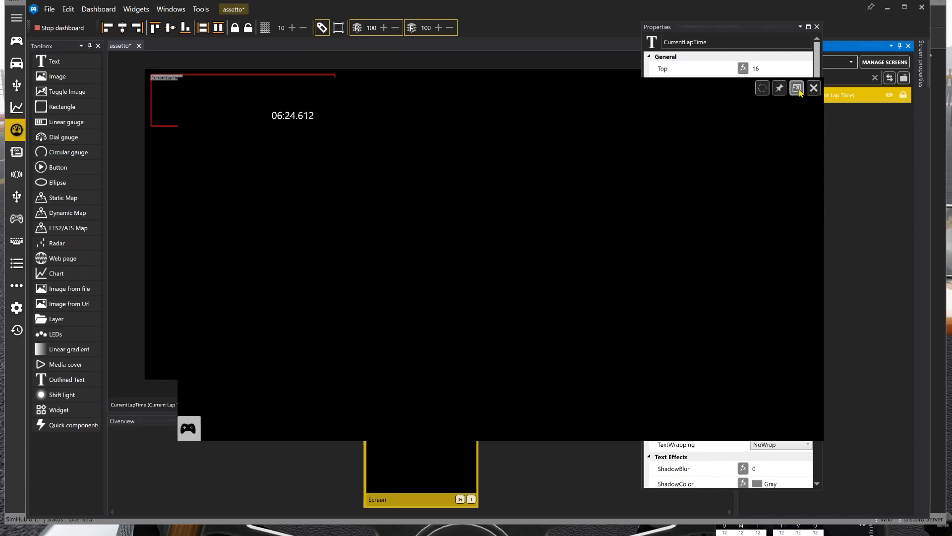
left_click(799, 93)
double_click(749, 88)
left_click_drag(590, 91, 567, 102)
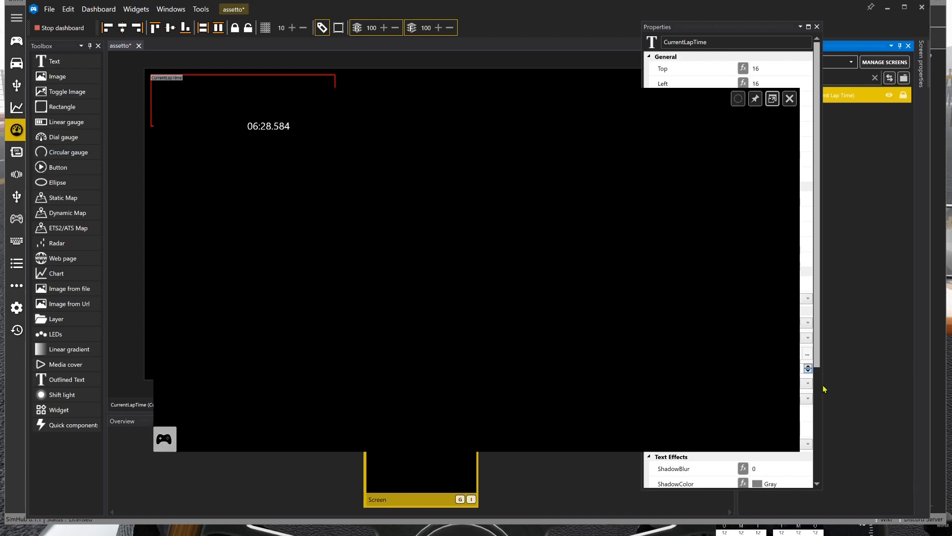
left_click_drag(795, 451, 433, 251)
left_click_drag(225, 152, 503, 155)
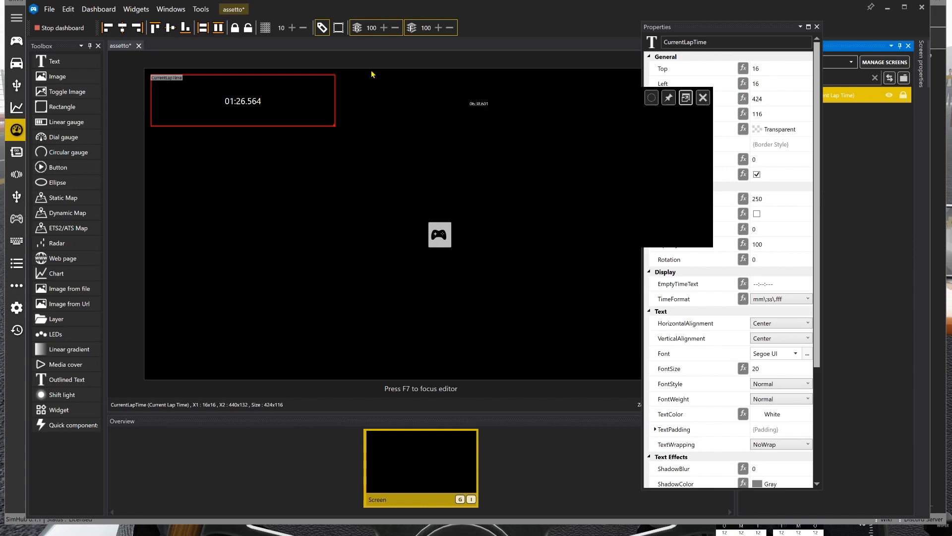
Step: Stop the dashboard test and move the CurrentLapTime box to about left 435, top 241
left_click(45, 28)
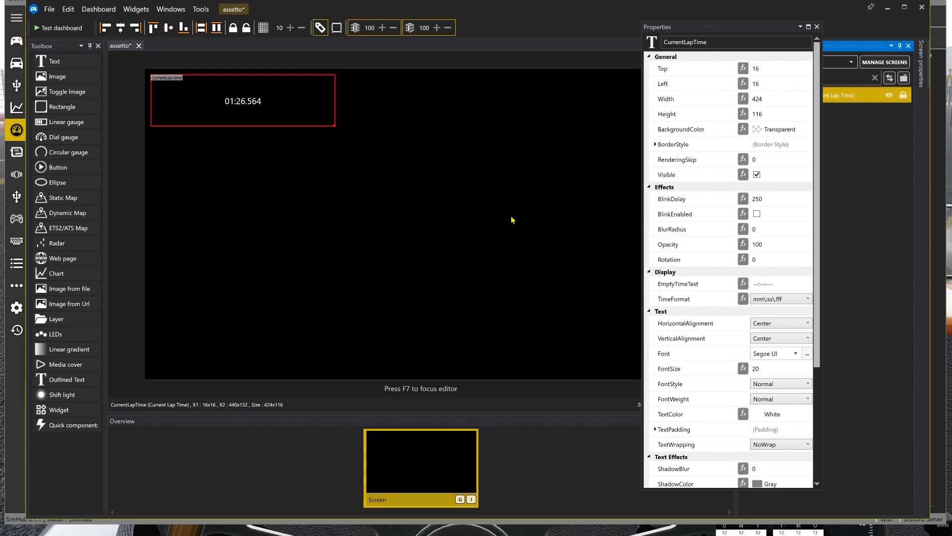
left_click_drag(309, 107, 466, 199)
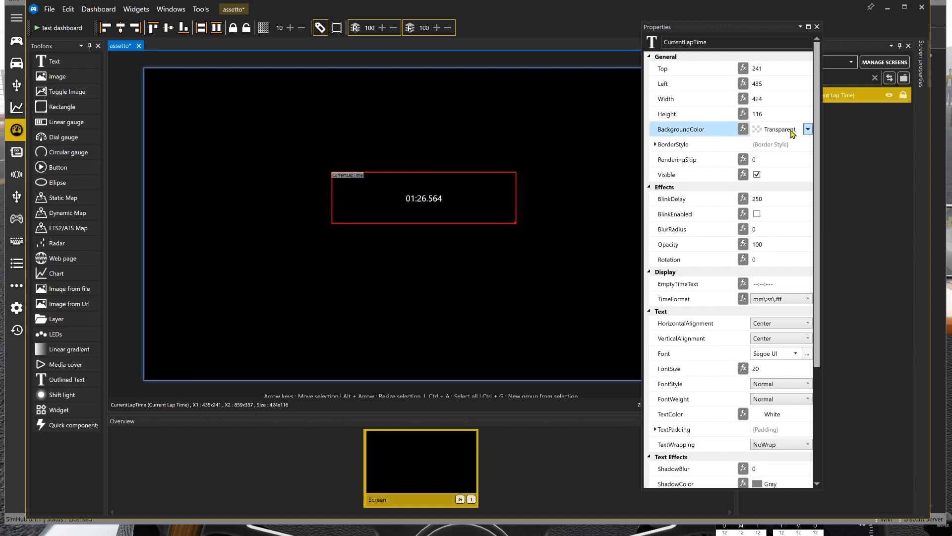
Step: Try an Aqua background color on the CurrentLapTime box and return it to Transparent
left_click(755, 133)
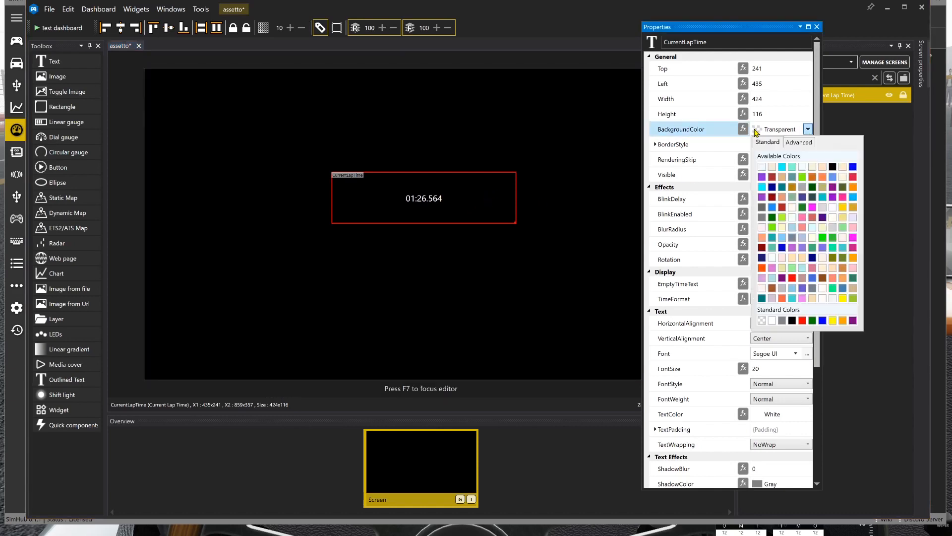
left_click(785, 168)
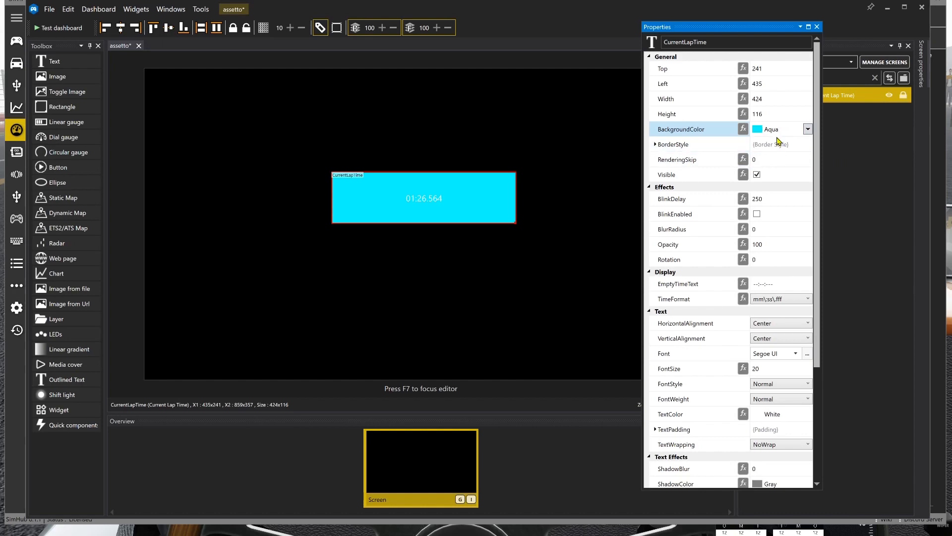
left_click(773, 130)
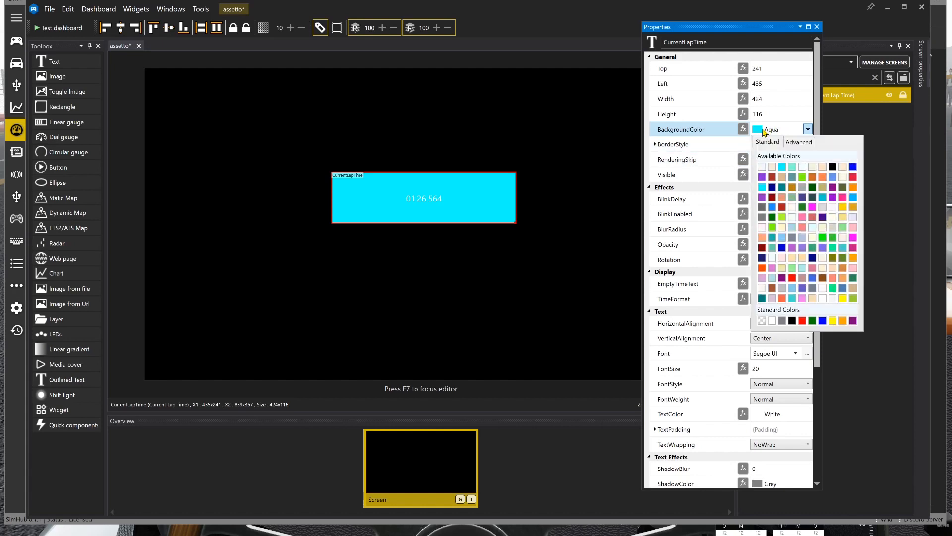
left_click(762, 320)
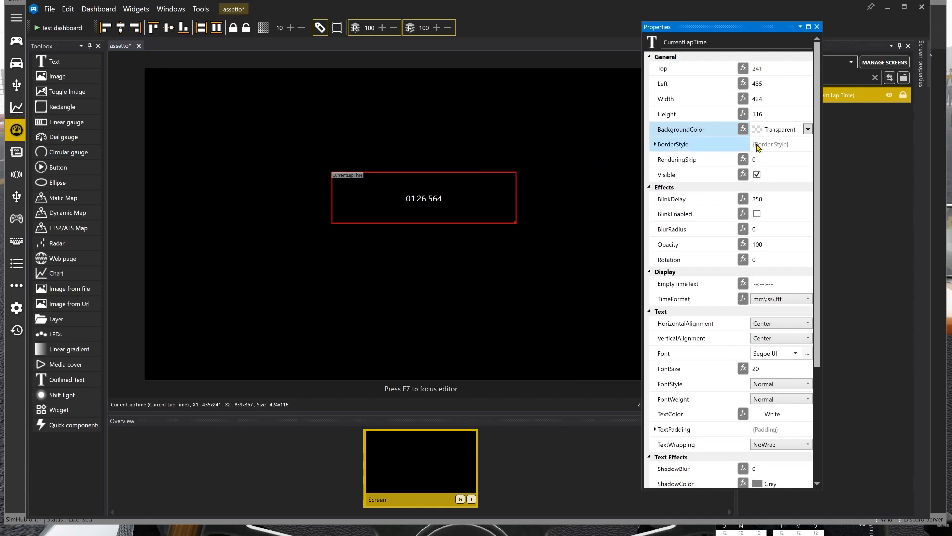
Step: Set all borders of the CurrentLapTime box to 10 and the radius of all its corners to 20
left_click(655, 145)
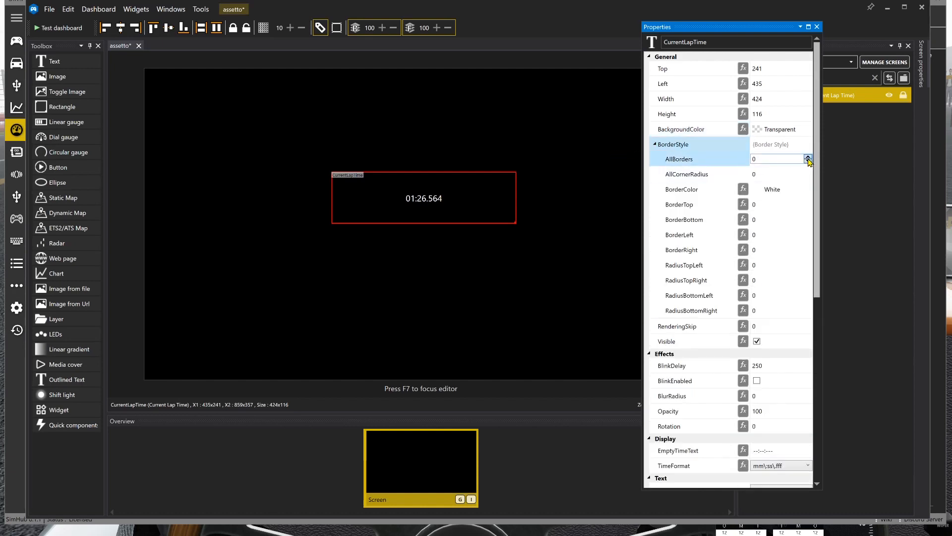
left_click(808, 157)
left_click(808, 156)
left_click(808, 157)
left_click(808, 157)
left_click(808, 157)
left_click(809, 157)
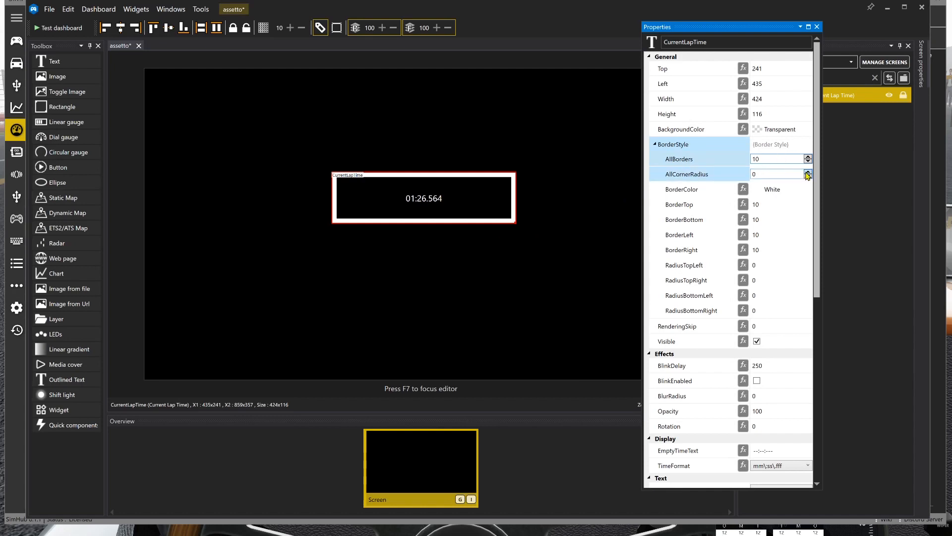
double_click(808, 172)
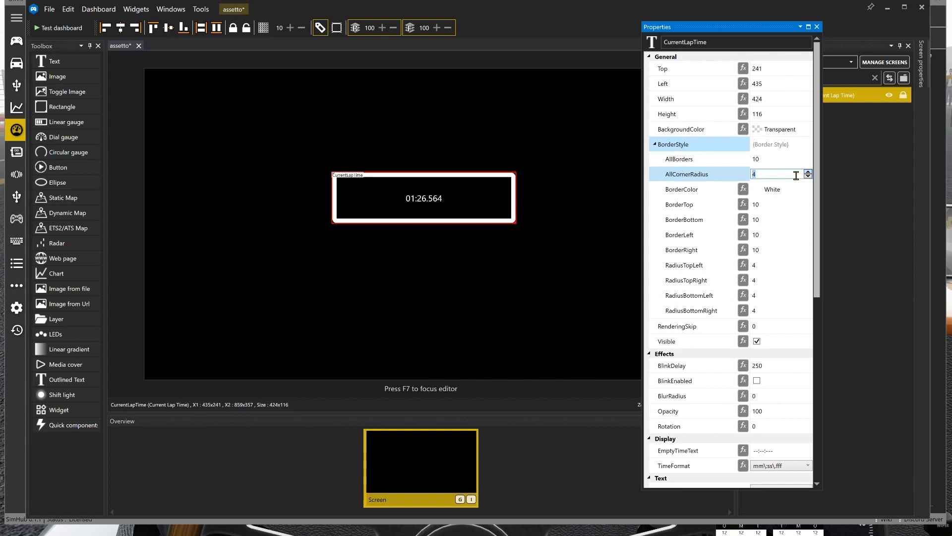
type("0")
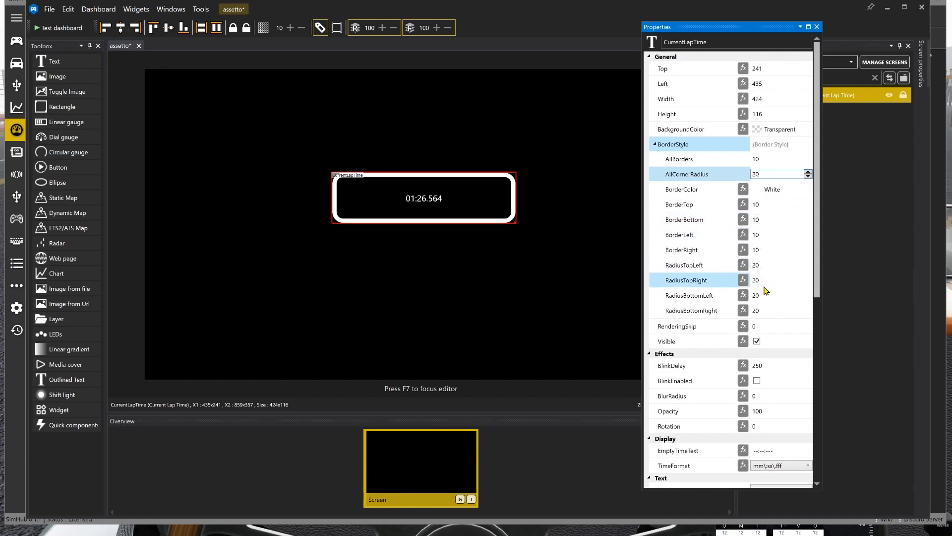
Step: Try a much smaller bottom-right corner radius on the CurrentLapTime box, and return it to 20
left_click(808, 313)
left_click(808, 313)
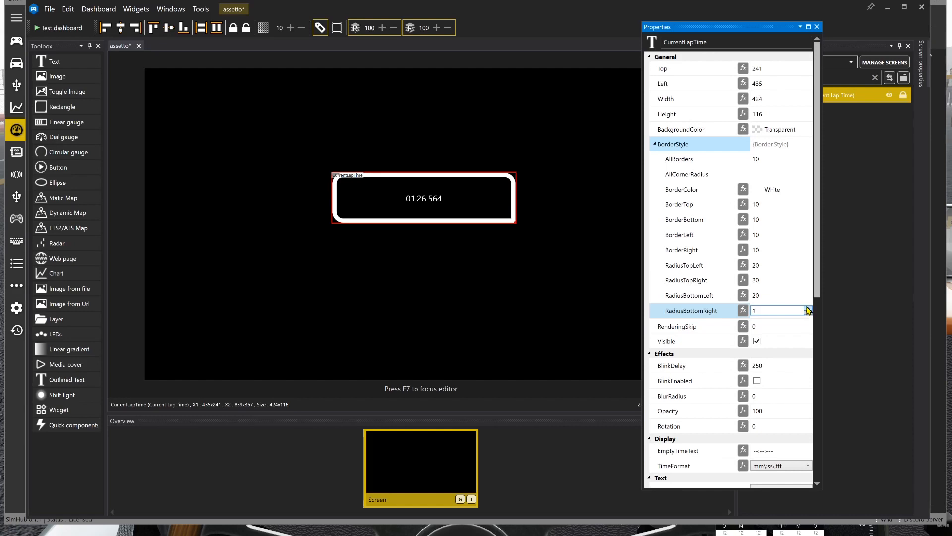
left_click(807, 308)
left_click(807, 308)
left_click(807, 308)
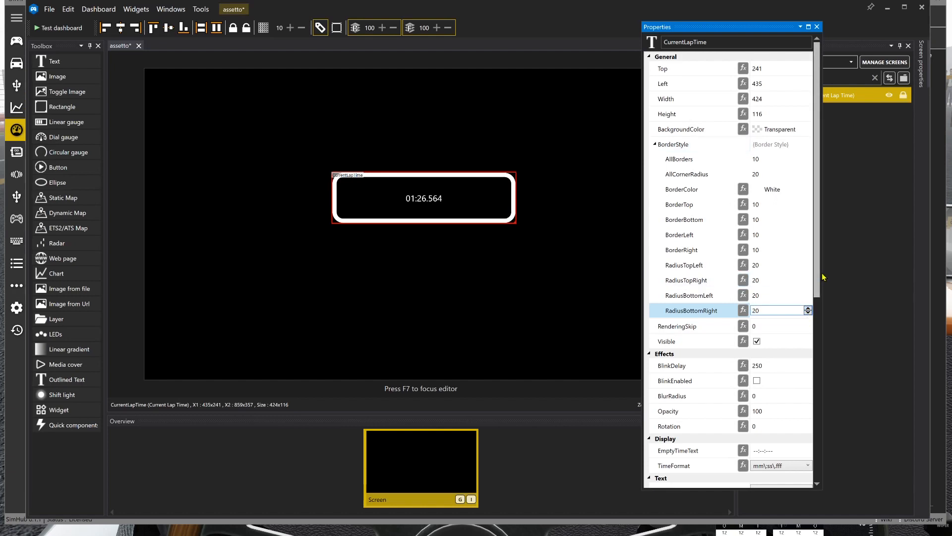
Step: Collapse the BorderStyle and Effects properties of the lap time element and look at its EmptyTimeText setting
left_click(655, 145)
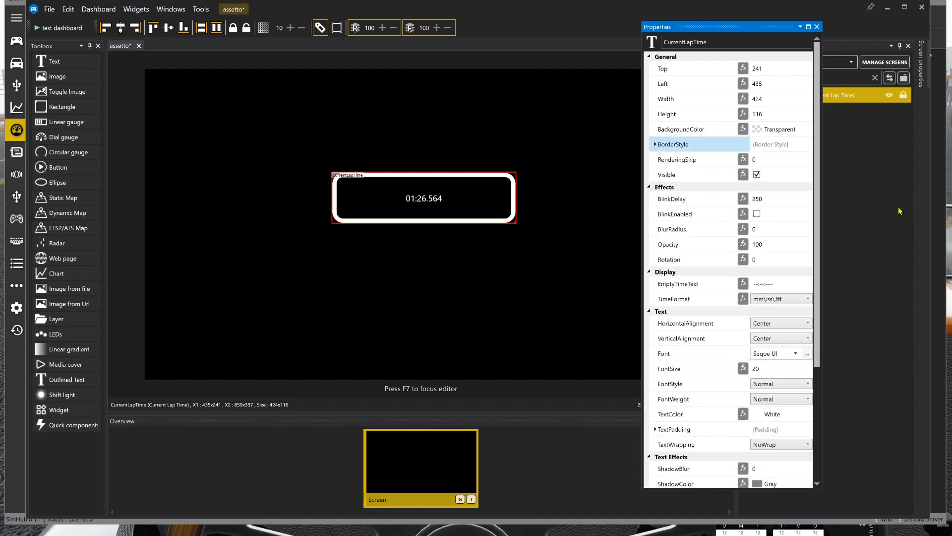
left_click_drag(818, 158, 818, 173)
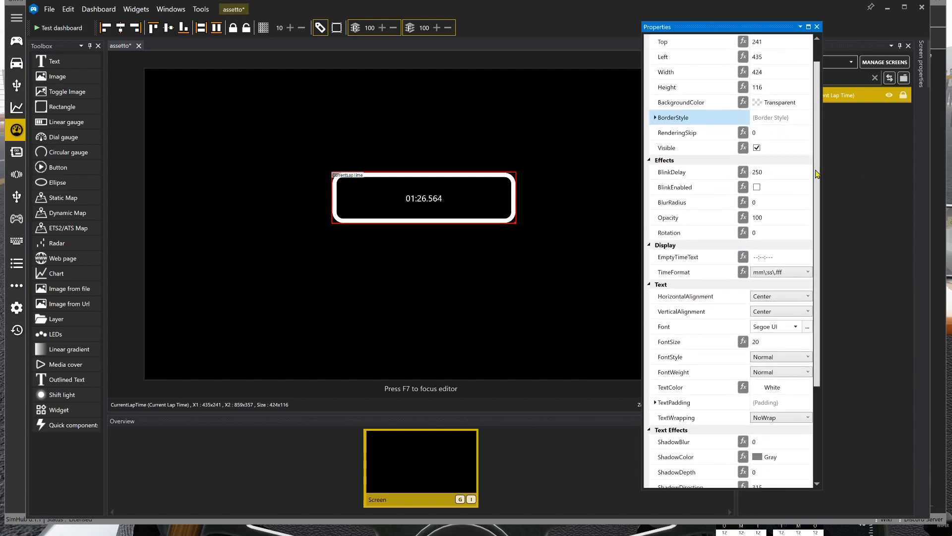
left_click(649, 161)
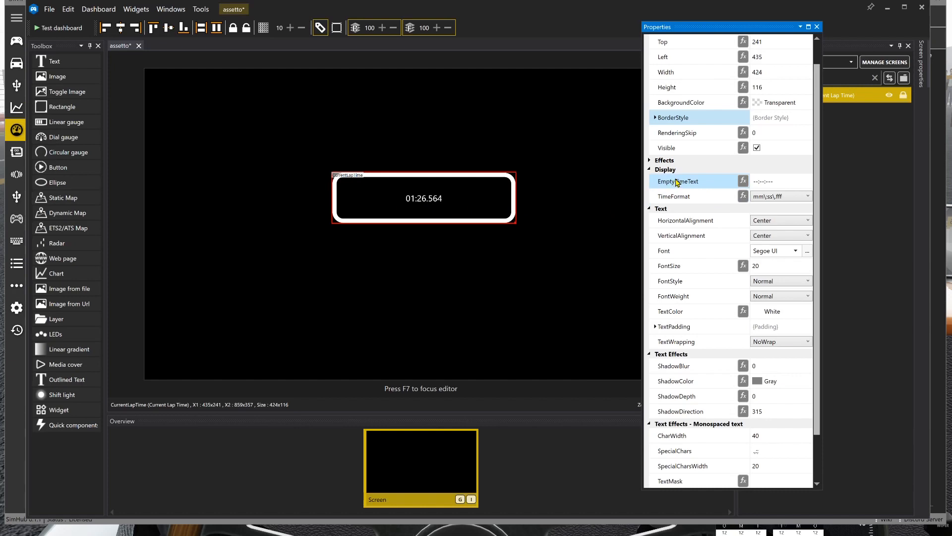
left_click(753, 186)
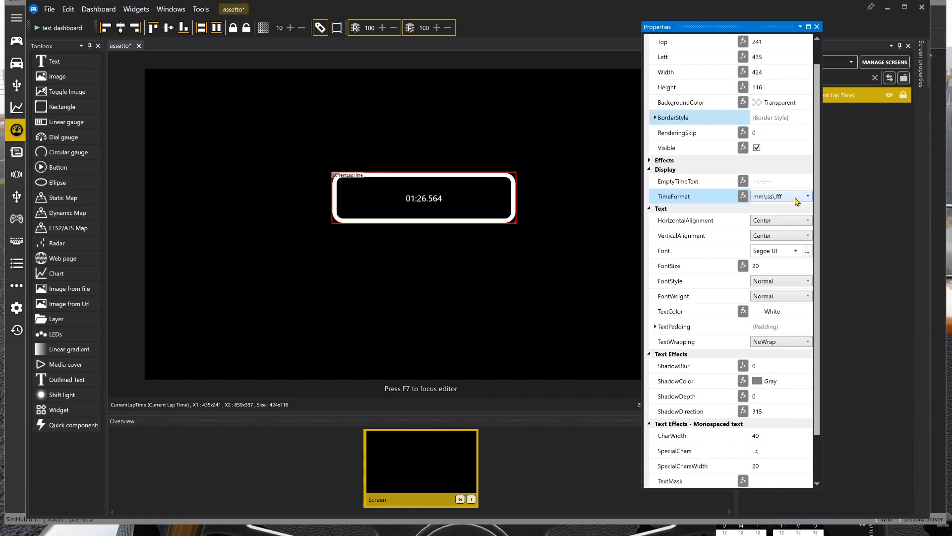
Step: Try the hh\:mm\:ss\.fff time format on the lap time element and return it to mm\:ss\.fff
scroll(818, 184, "down", 1)
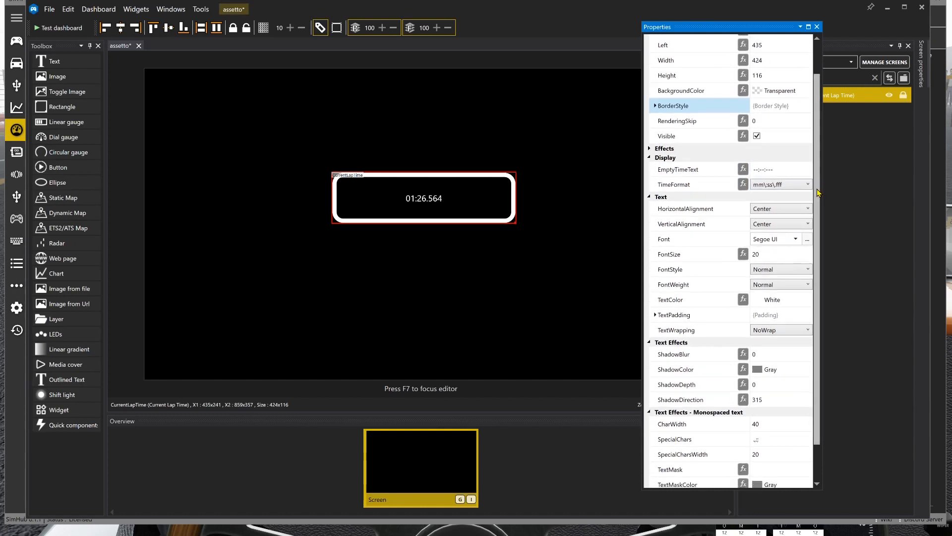
left_click(809, 185)
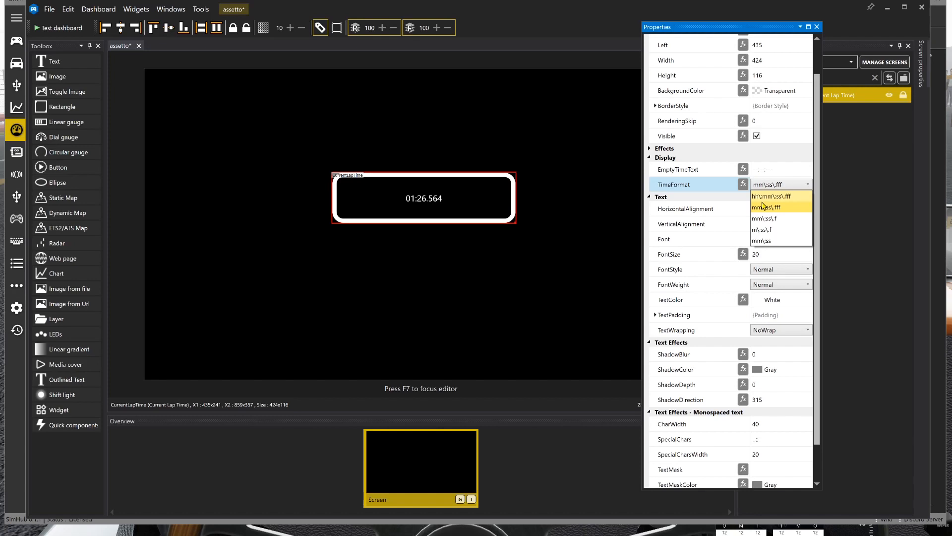
left_click(796, 197)
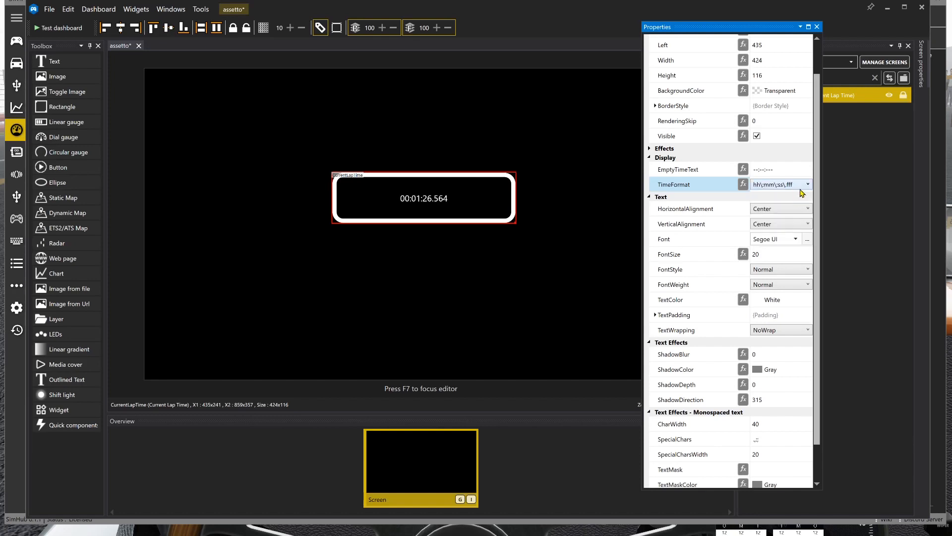
left_click(799, 184)
left_click(795, 208)
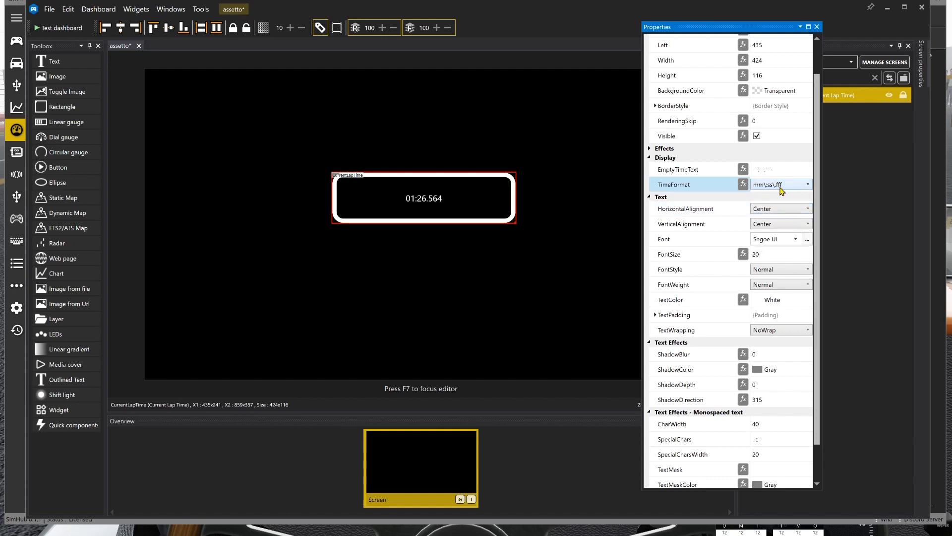
Step: Collapse the lap time element's Display properties to bring its Text settings into view
scroll(817, 202, "down", 1)
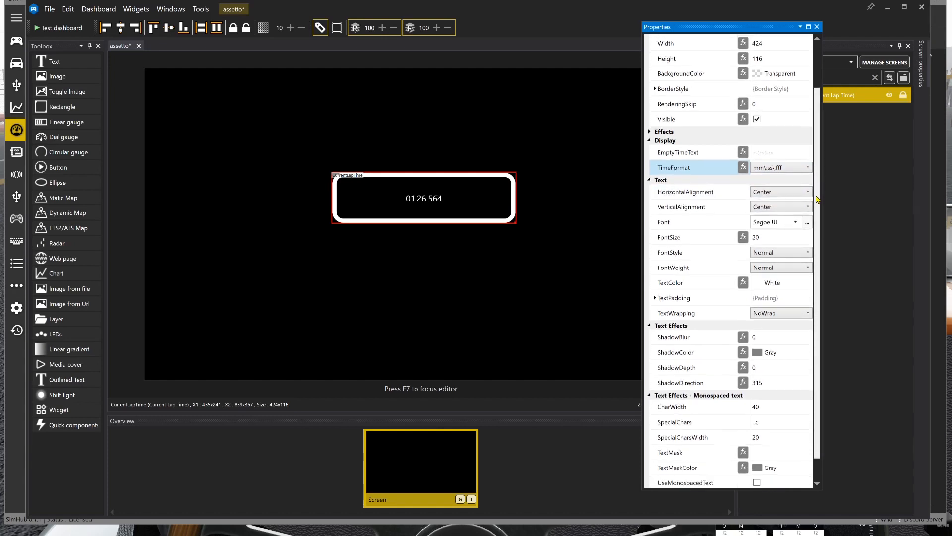
left_click_drag(818, 202, 817, 209)
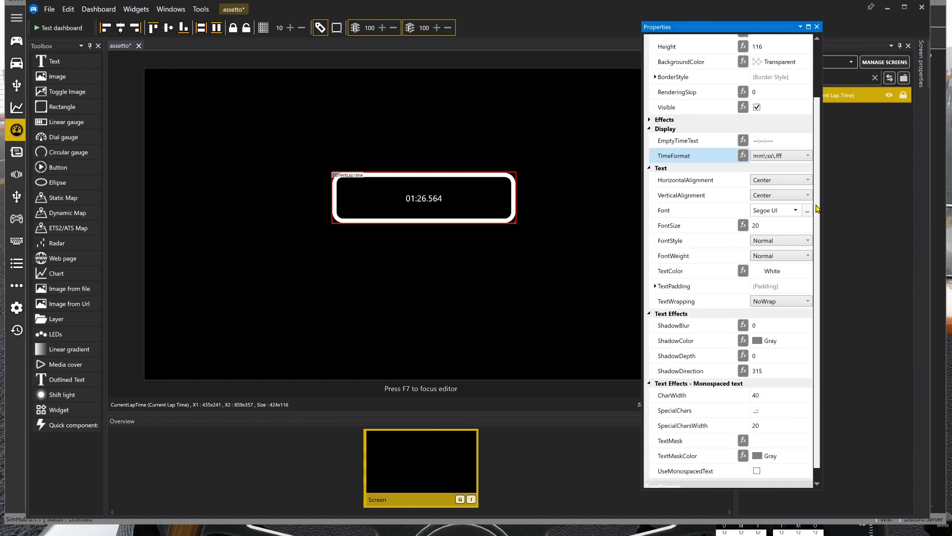
left_click_drag(817, 209, 818, 210)
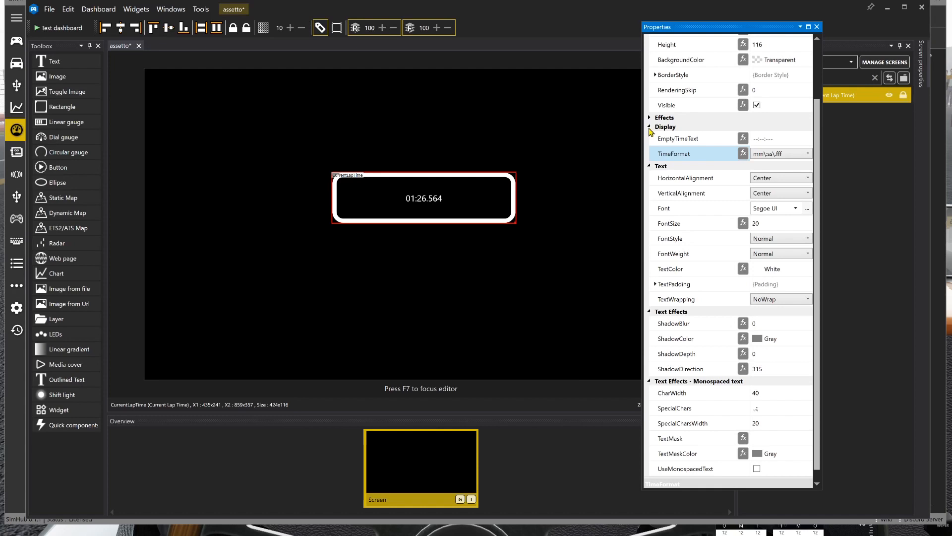
left_click(649, 127)
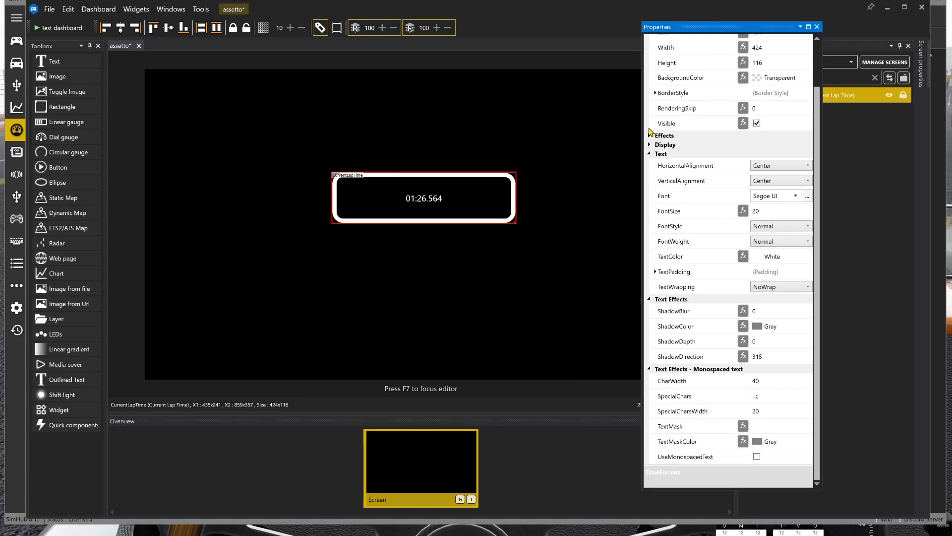
Step: Try Left horizontal alignment for the lap time text and return it to Center
left_click(808, 167)
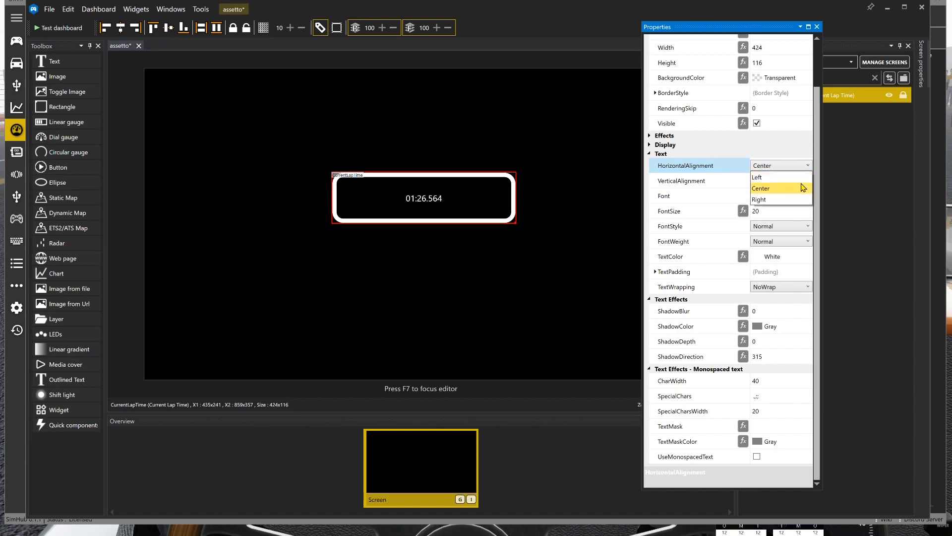
left_click(774, 177)
left_click(804, 166)
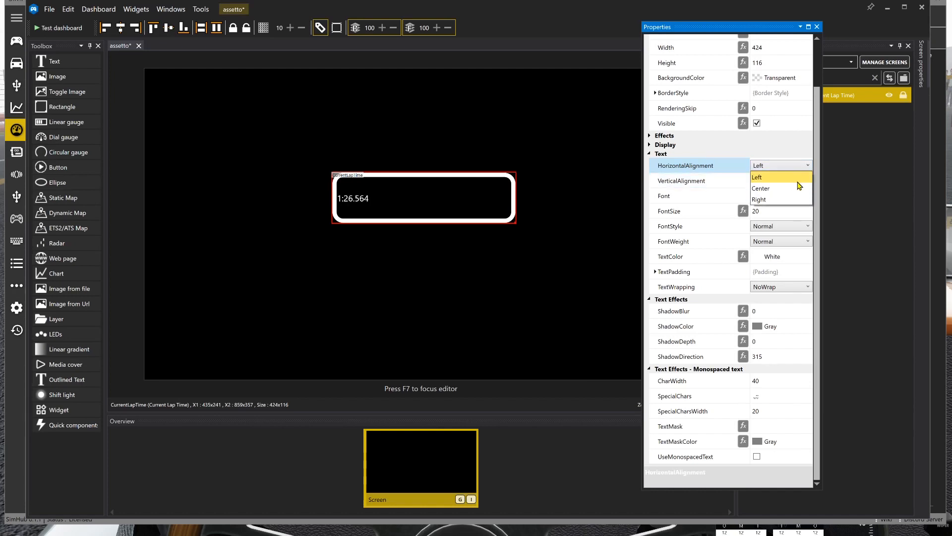
left_click(796, 188)
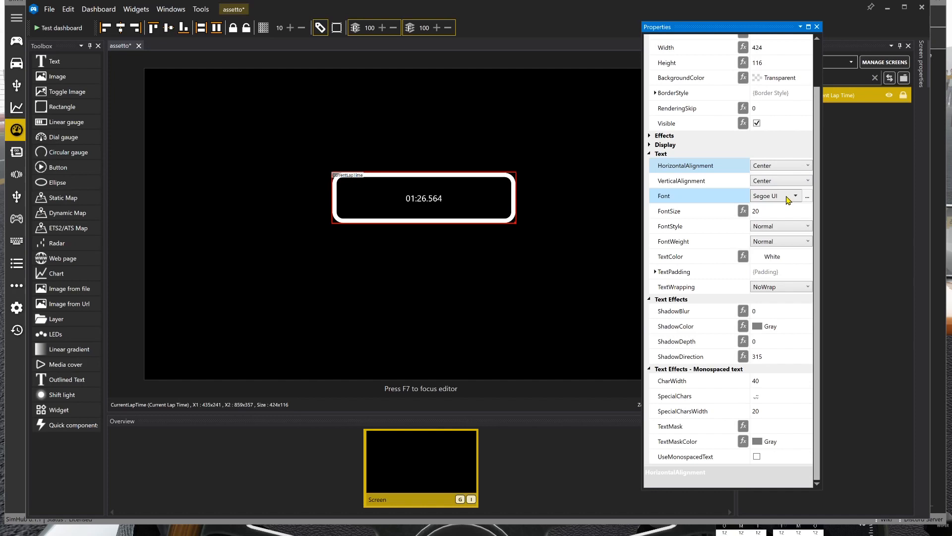
Step: Change the lap time element's font to LCDMono and set its font size to 53
left_click(795, 196)
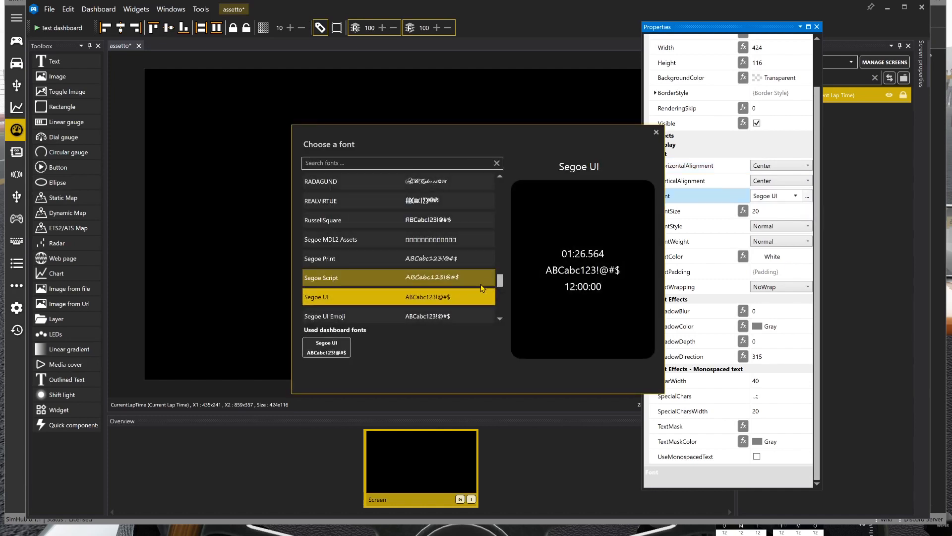
scroll(500, 282, "up", 3)
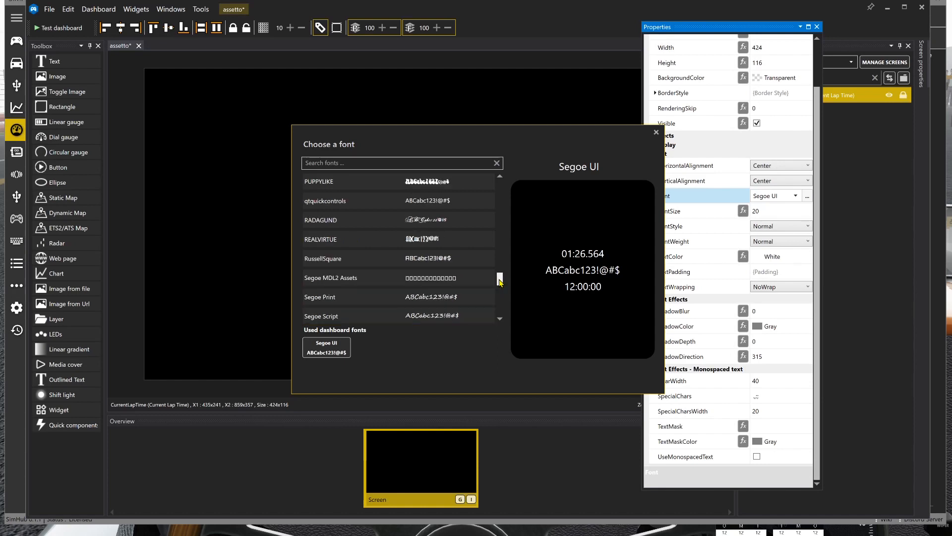
left_click_drag(500, 279, 506, 250)
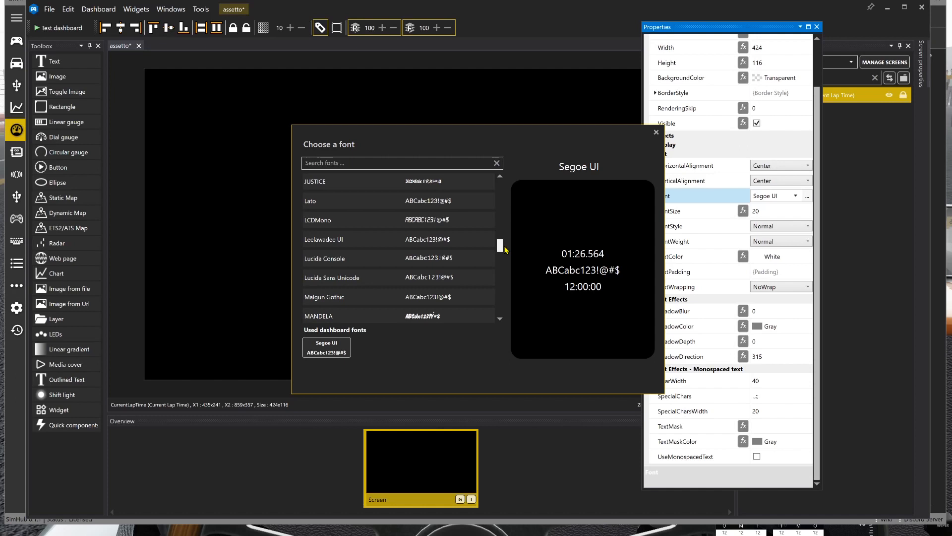
left_click(422, 222)
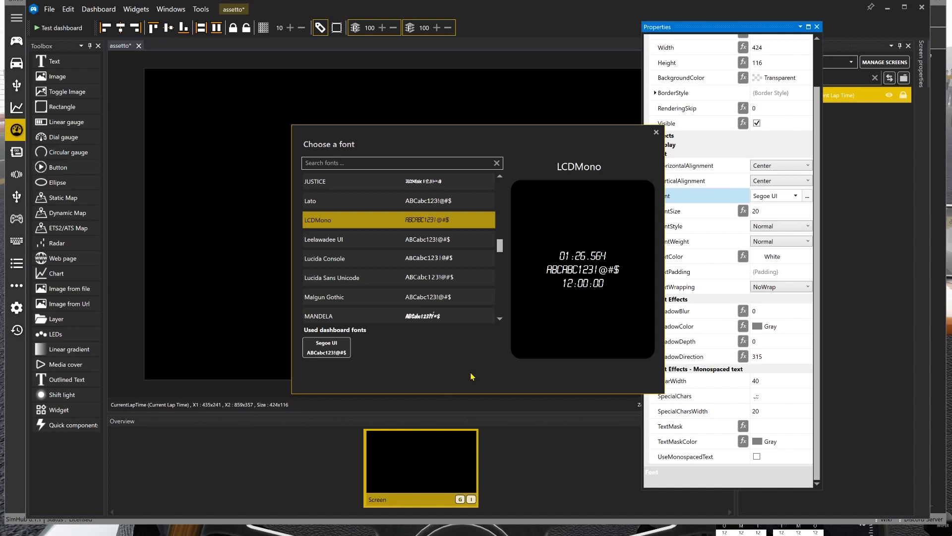
double_click(420, 222)
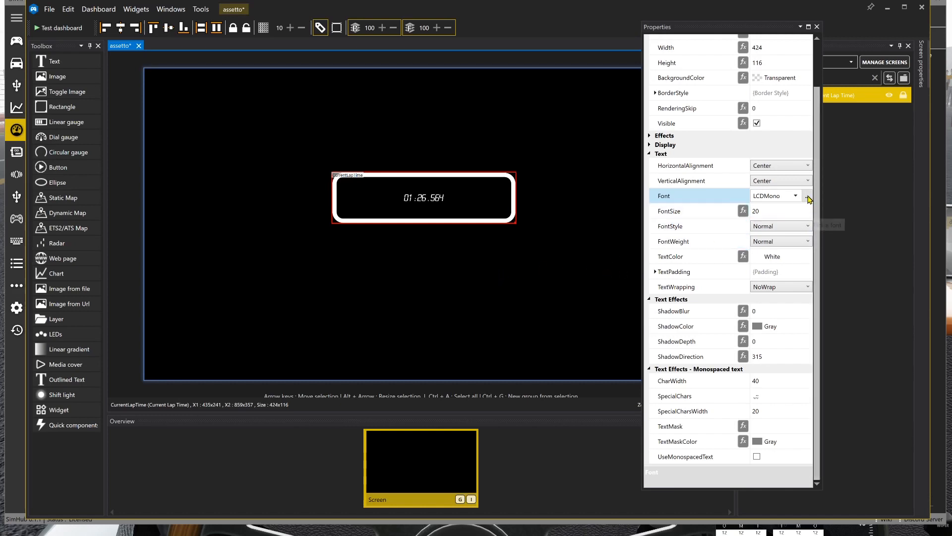
left_click_drag(809, 209, 809, 209)
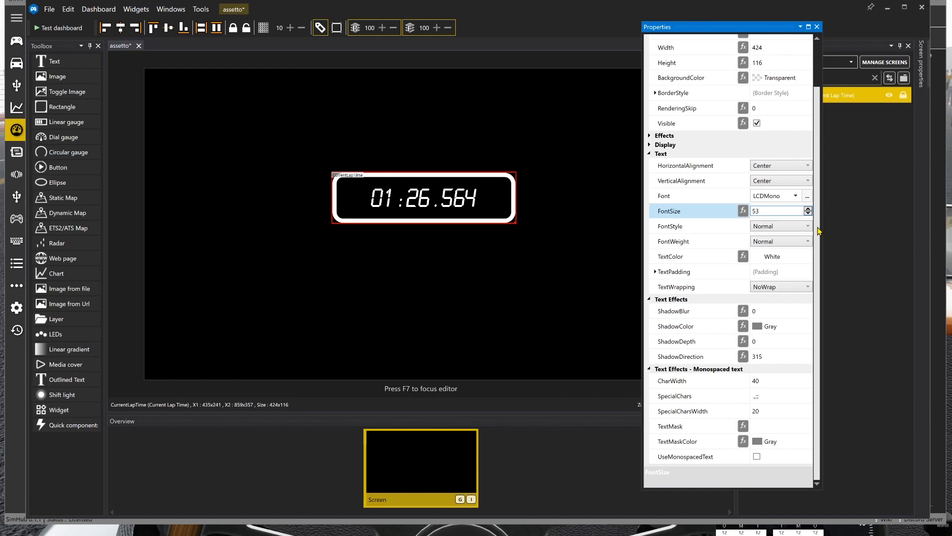
Step: Try the Italic font style on the lap time text and return it to Normal
left_click(810, 228)
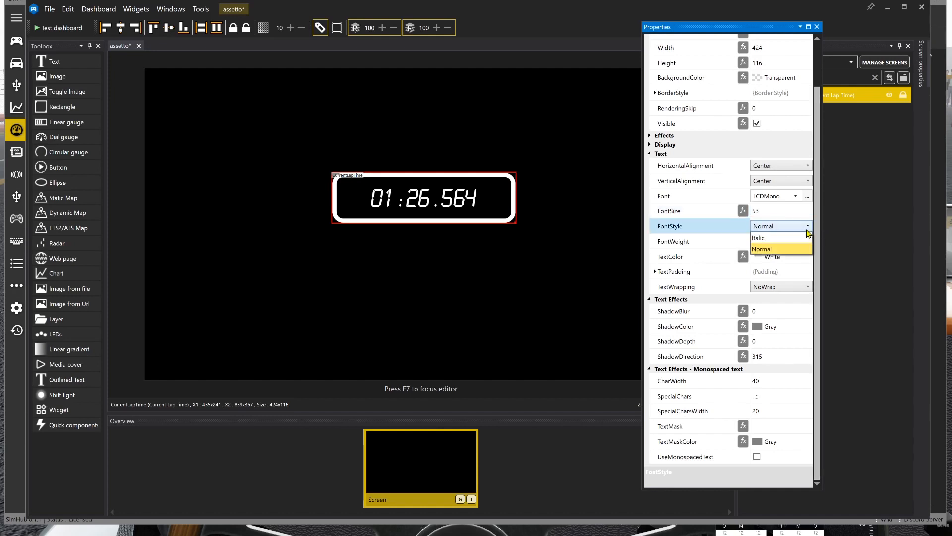
left_click(807, 244)
left_click(808, 227)
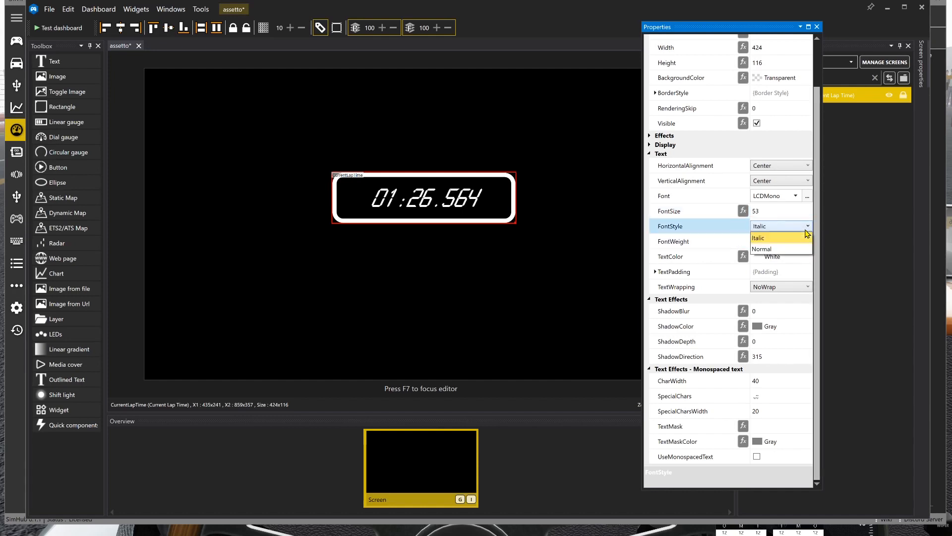
left_click(807, 235)
Step: Try the Bold font weight on the lap time text, and set it to ExtraBold
left_click(809, 243)
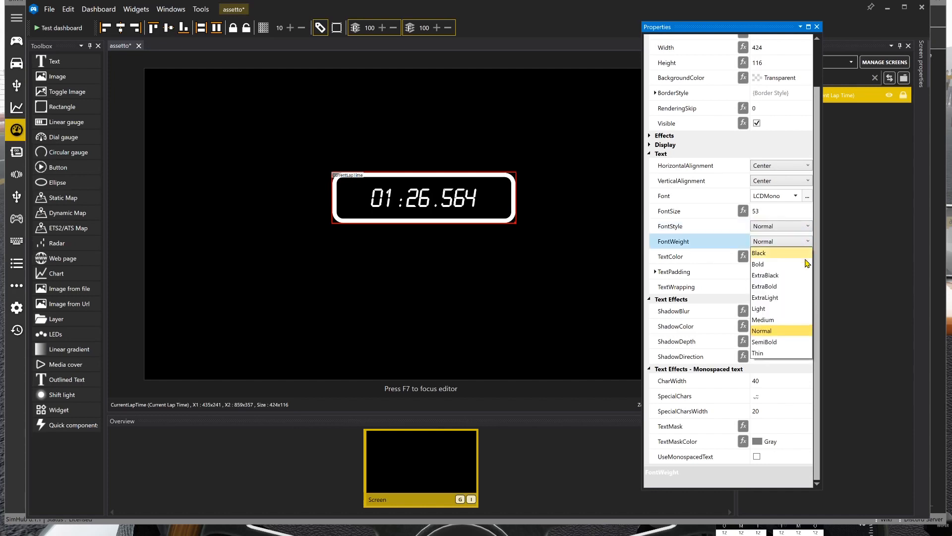
left_click(804, 262)
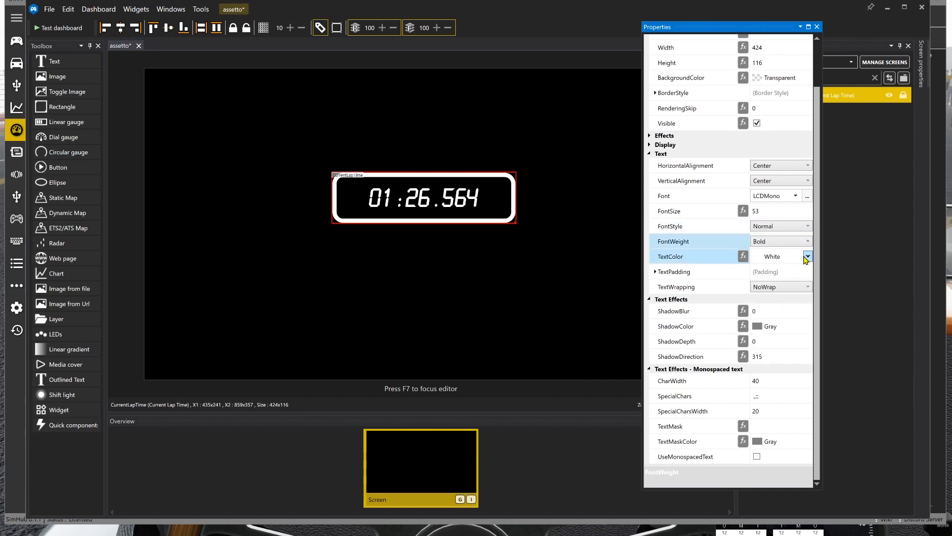
left_click(808, 241)
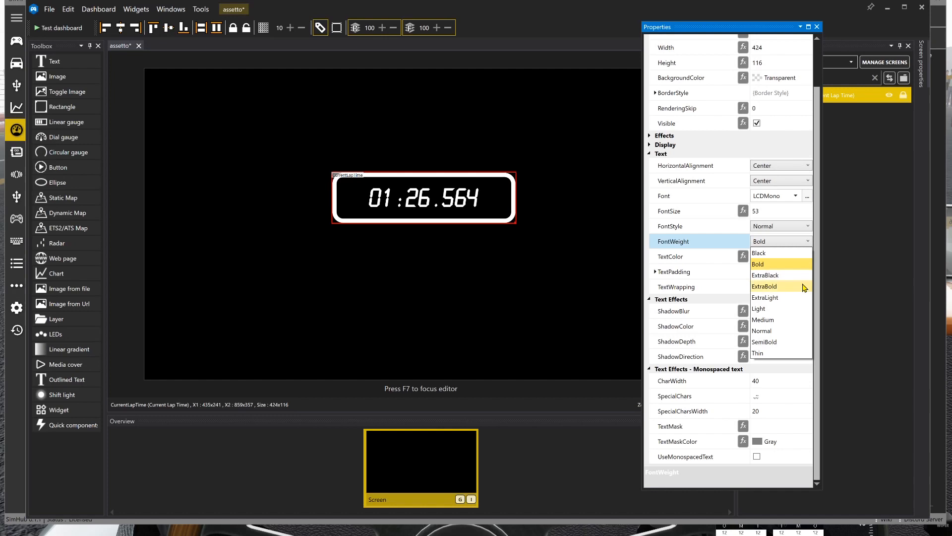
left_click(804, 287)
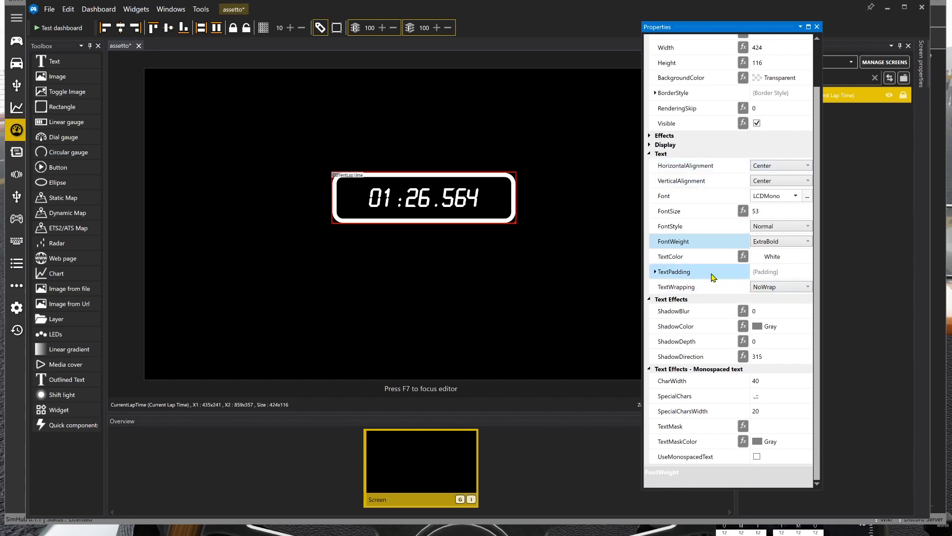
Step: Collapse the Text, Text Effects and Monospaced text properties and nudge the lap time element to about Left 439, Top 242
left_click(649, 153)
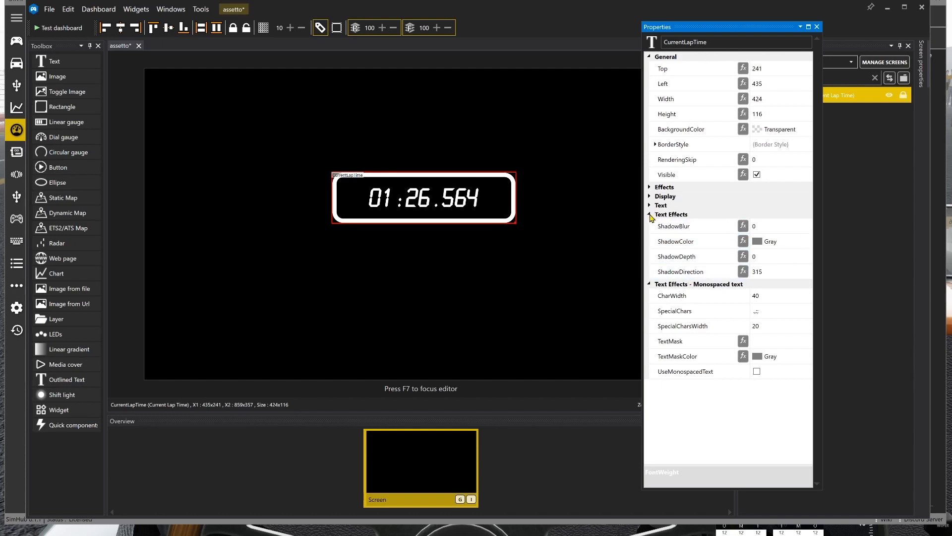
left_click(650, 214)
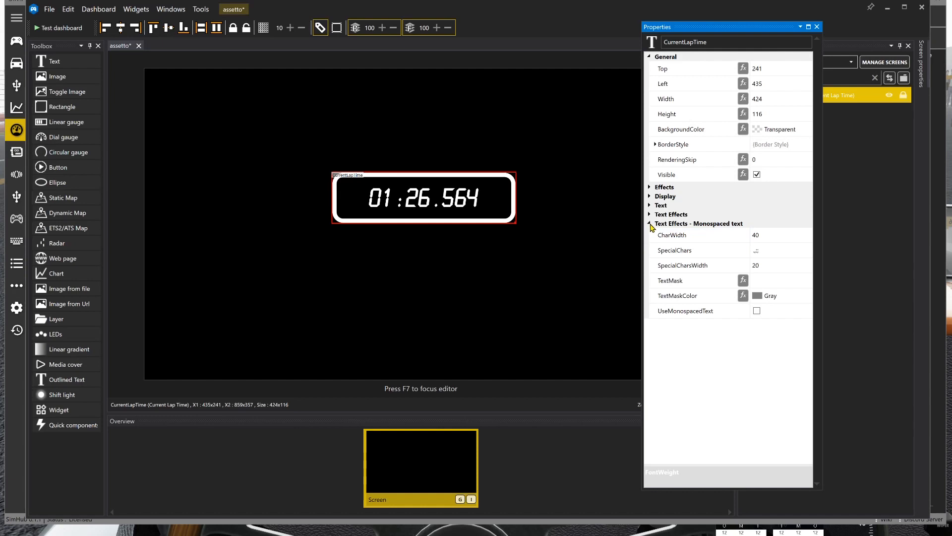
left_click(650, 225)
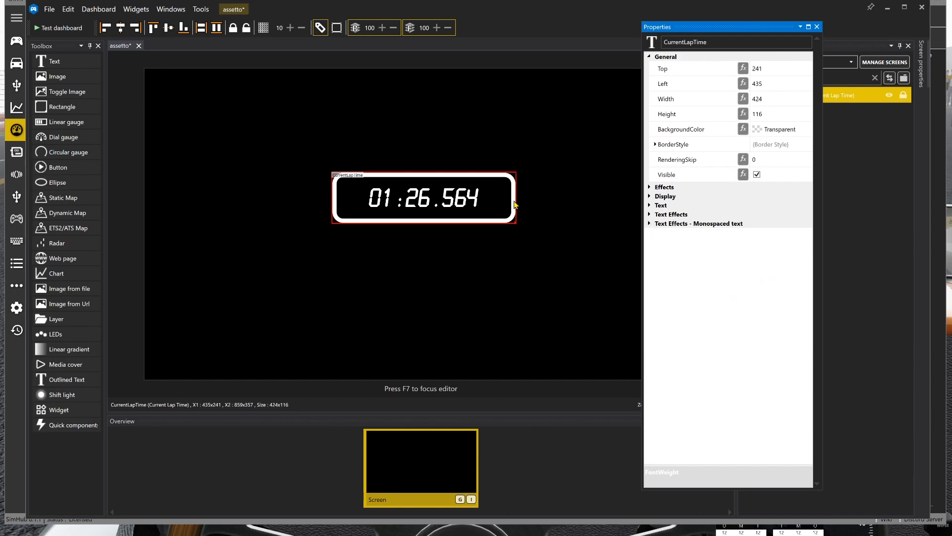
mouse_move(501, 200)
left_mouse_down()
mouse_move(441, 183)
mouse_move(516, 182)
mouse_move(503, 202)
left_mouse_up()
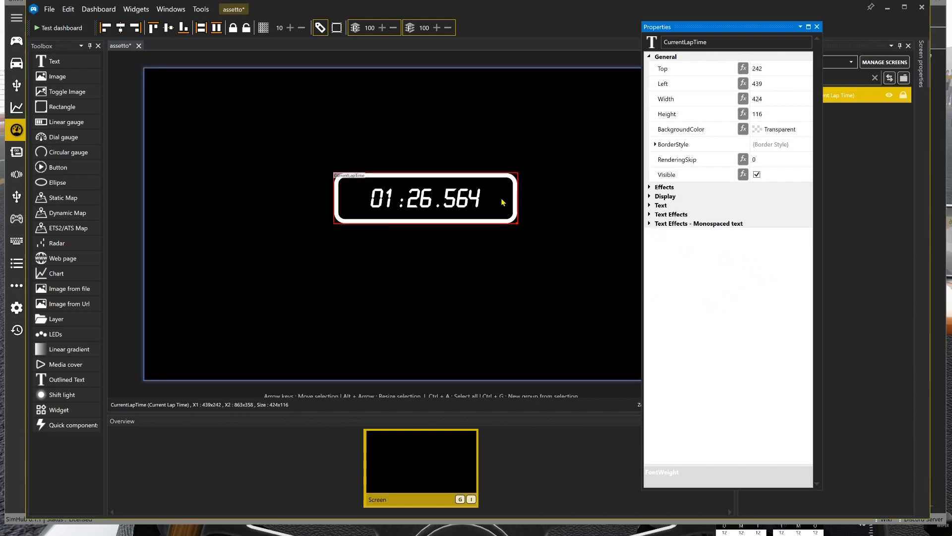
Step: Run a dashboard test, move the preview below the lap time element to compare them, and stop the test
left_click(70, 30)
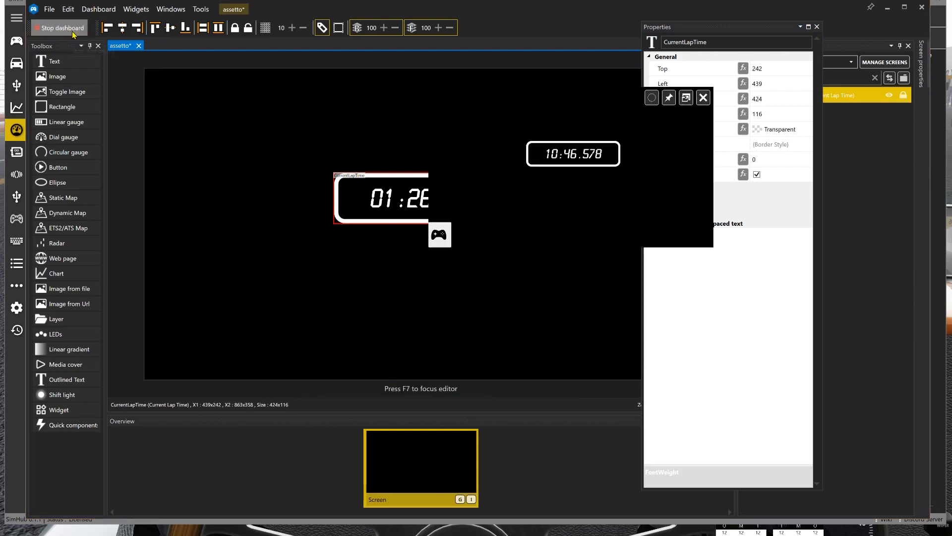
left_click_drag(586, 114, 574, 240)
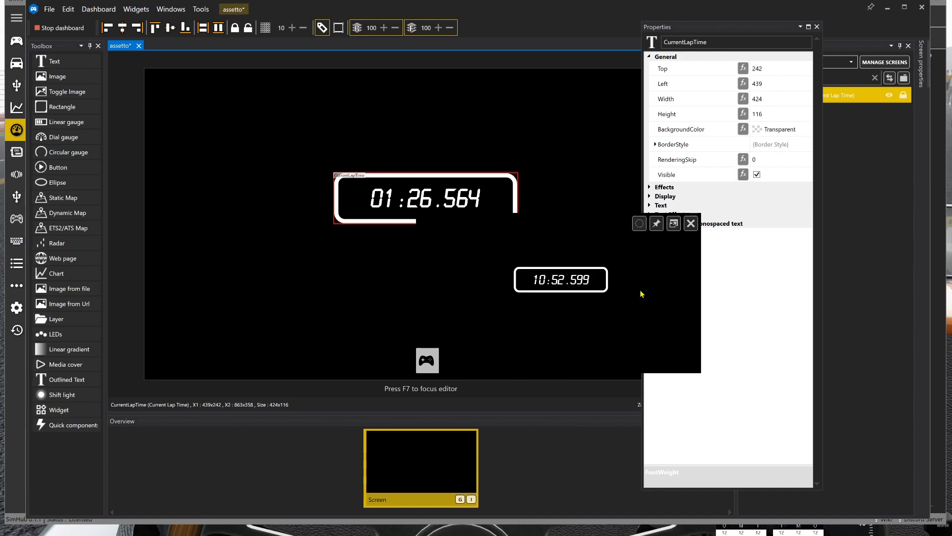
mouse_move(618, 312)
left_click_drag(577, 244, 462, 258)
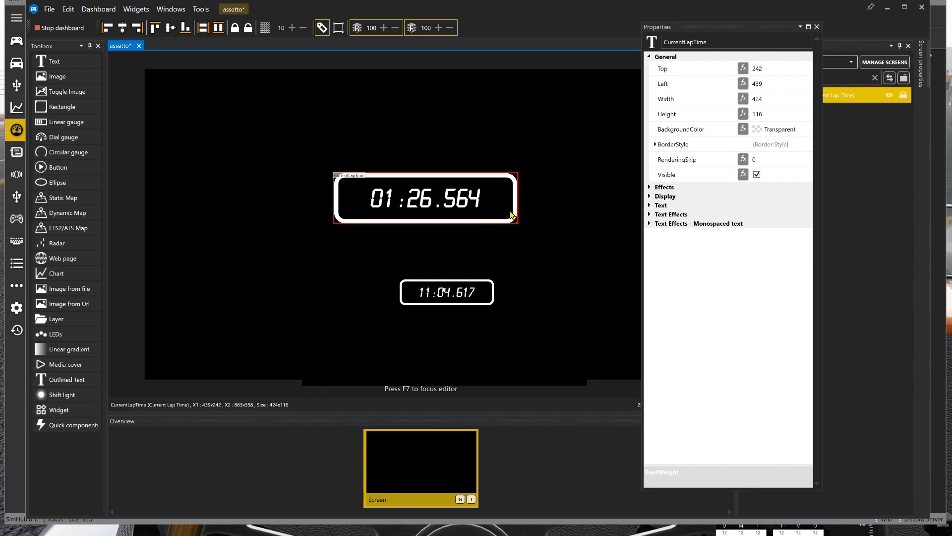
left_click(59, 29)
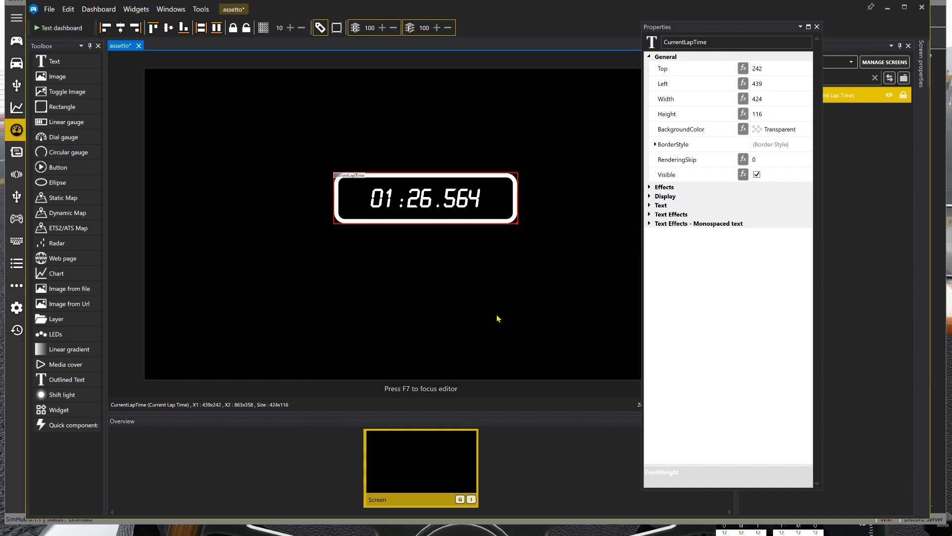
Step: Move the lap time element to about Left 394, Top 285 and shift the floating Properties window off the canvas below the screen hierarchy's element list
left_click_drag(455, 201, 436, 218)
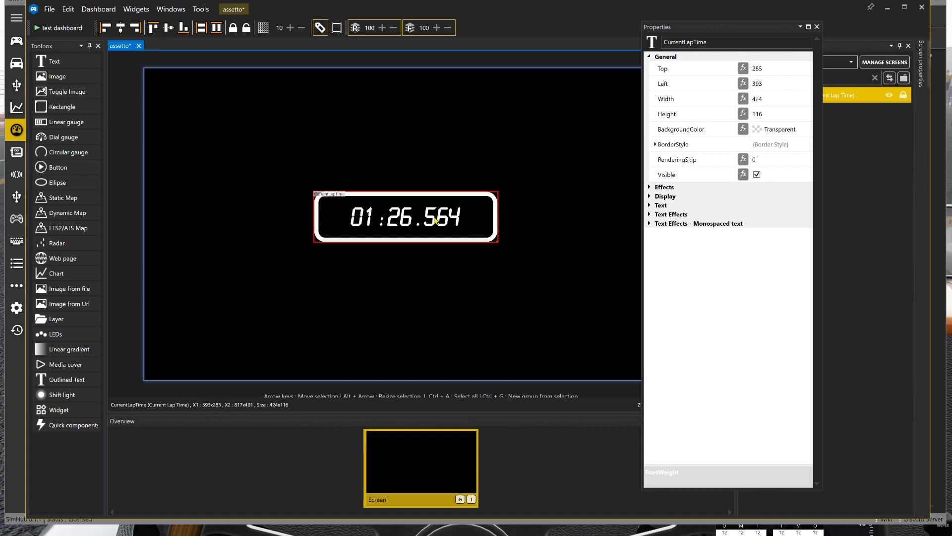
left_click_drag(736, 29, 831, 112)
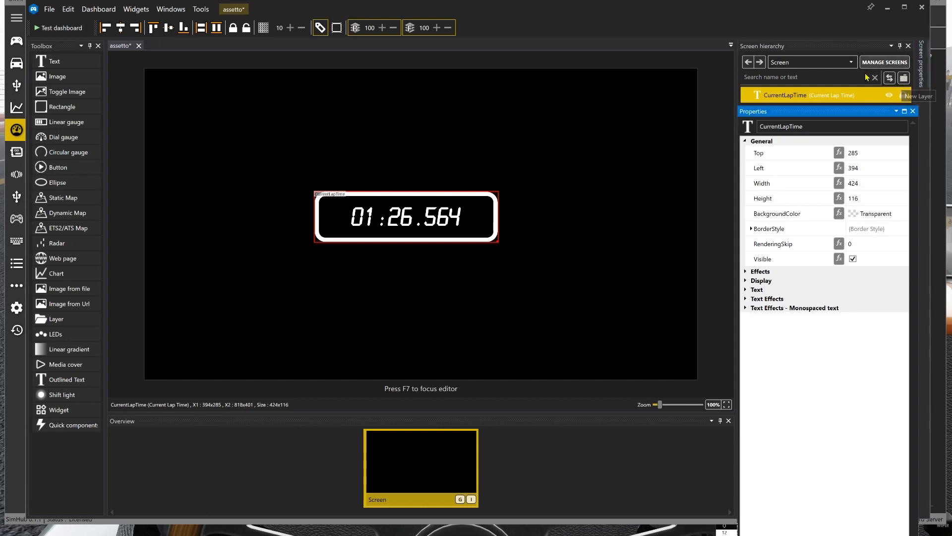
Step: Add a new layer to the screen hierarchy and dock the floating Properties window
left_click(905, 79)
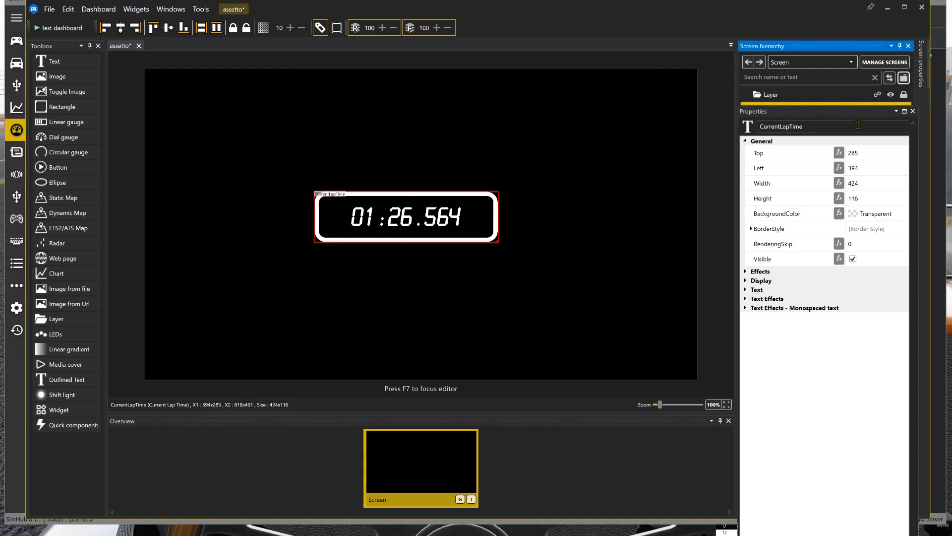
left_click_drag(866, 114, 850, 123)
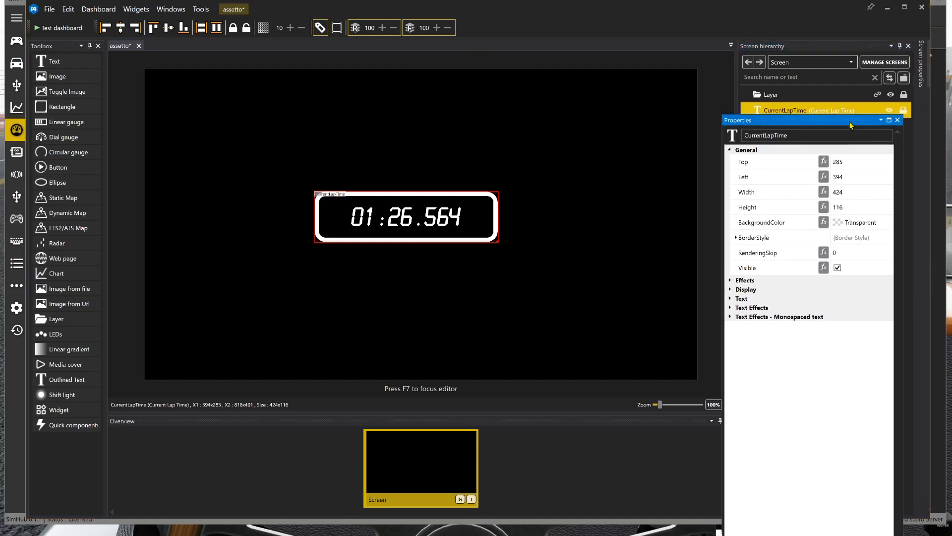
left_click(882, 121)
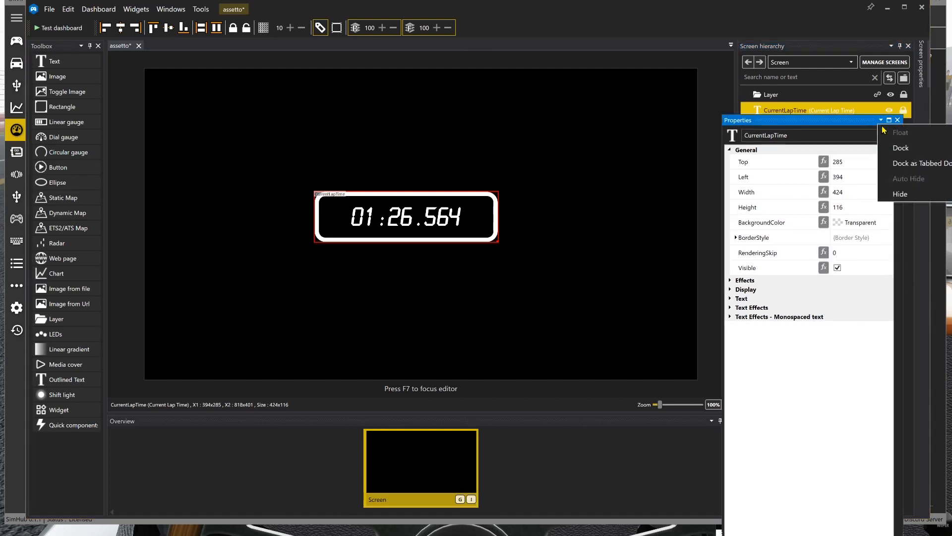
left_click(898, 148)
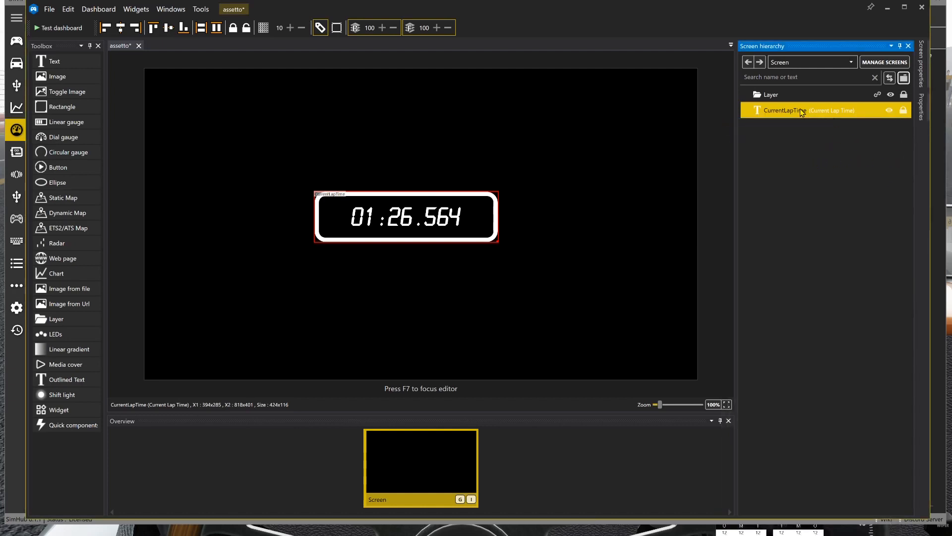
Step: Move CurrentLapTime into the new layer, toggle the layer's link setting and expand the layer's contents
left_click_drag(799, 110, 777, 97)
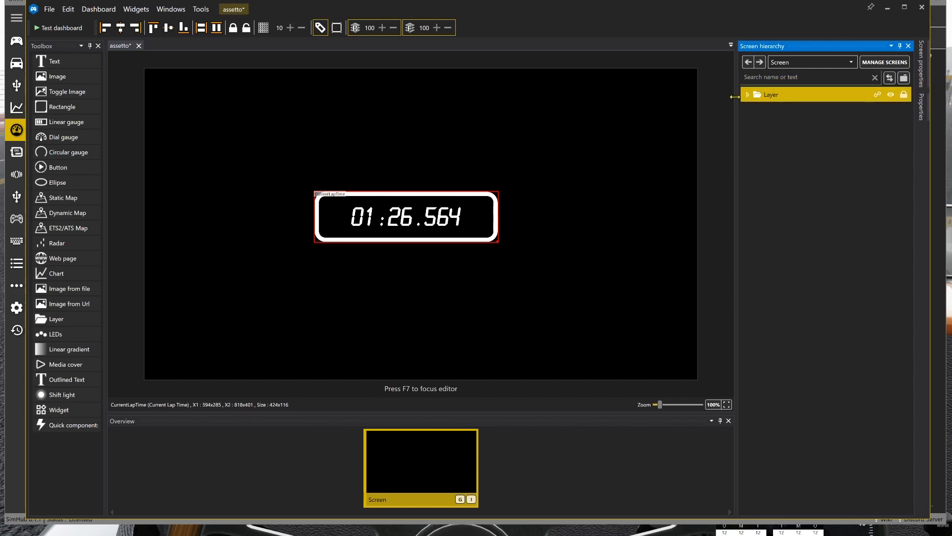
left_click(879, 94)
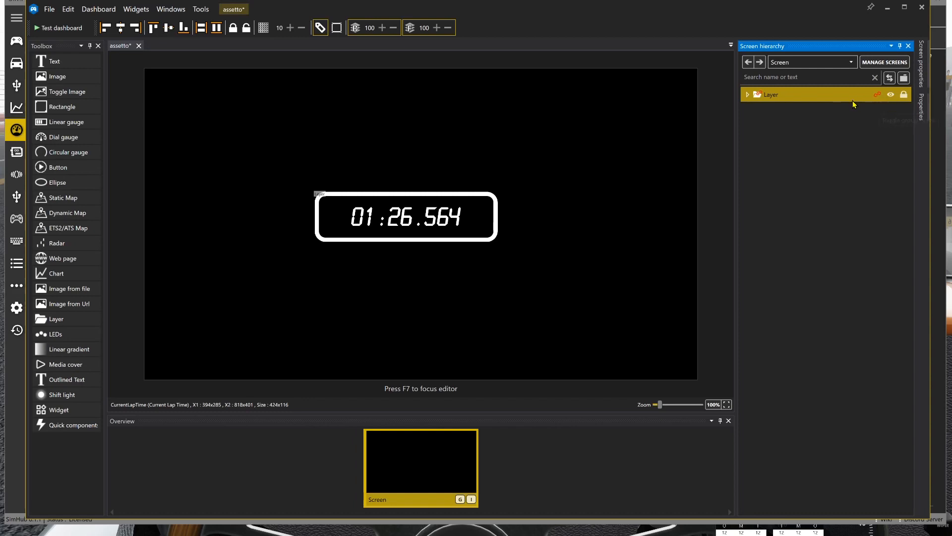
left_click(748, 96)
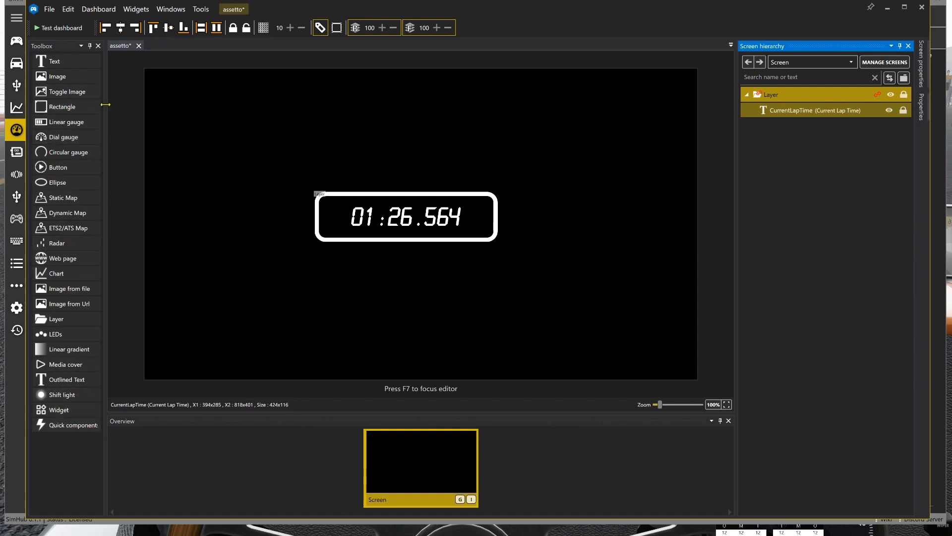
Step: Add a Text item over the lap time box's upper edge at about X 570, Y 242 and briefly test the dashboard
double_click(64, 64)
left_click_drag(165, 104, 408, 201)
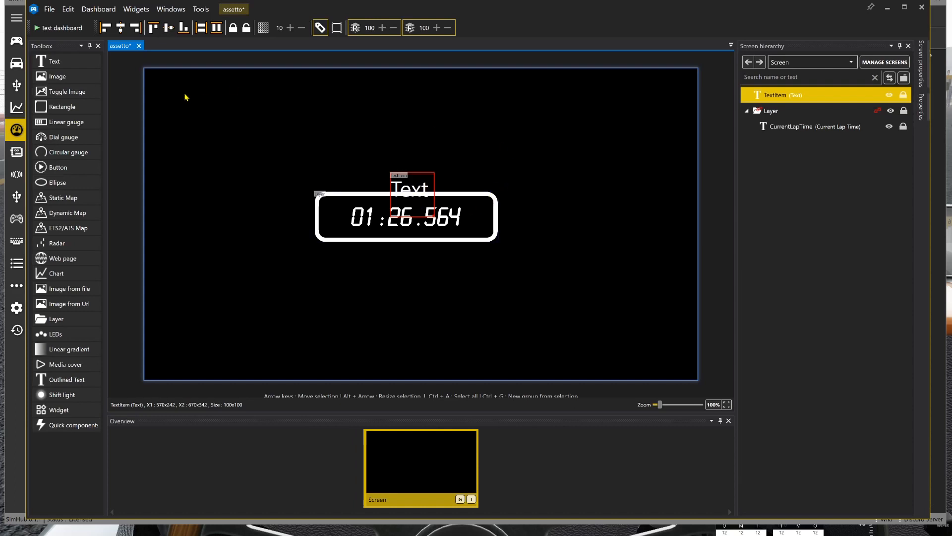
left_click(65, 26)
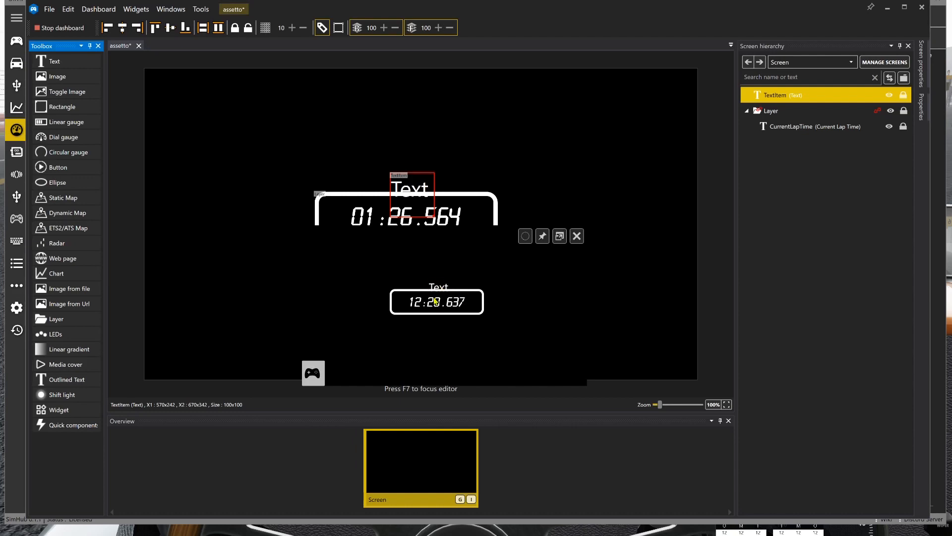
left_click(59, 28)
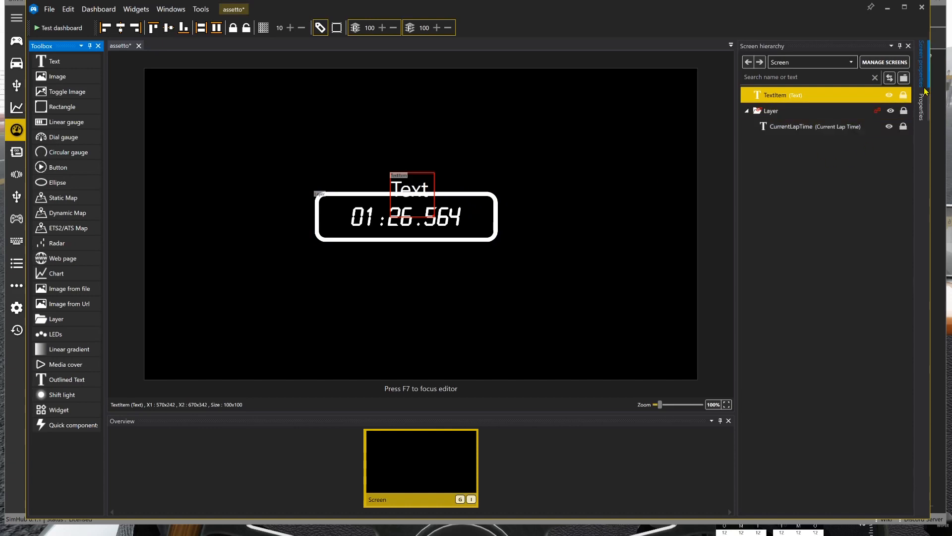
Step: Move TextItem into the layer above CurrentLapTime and nudge it to about X 558, Y 241
left_click_drag(790, 95, 749, 162)
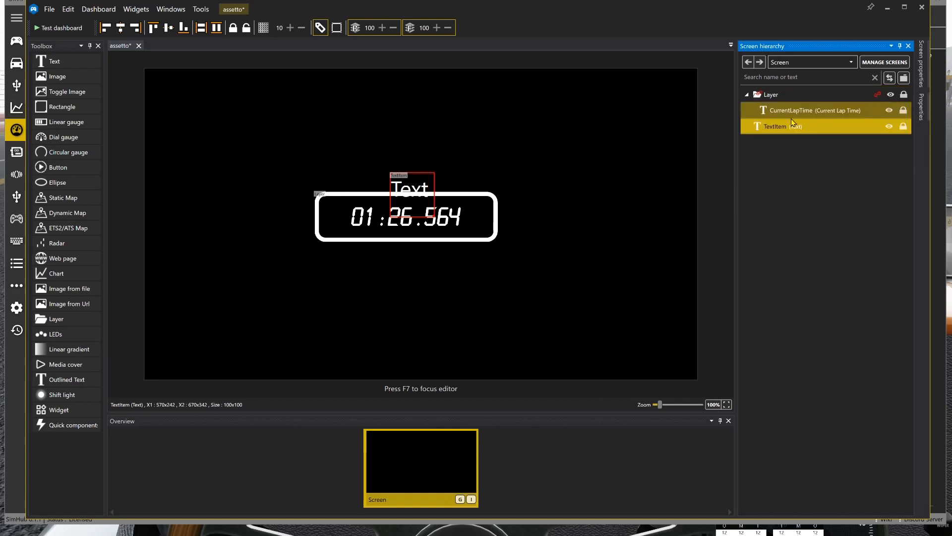
left_click_drag(800, 130, 784, 105)
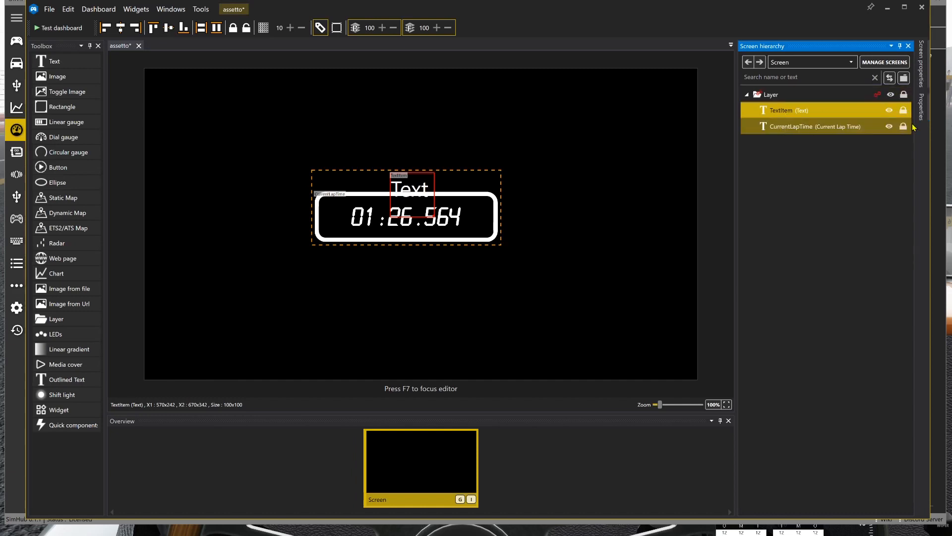
left_click_drag(414, 194, 408, 194)
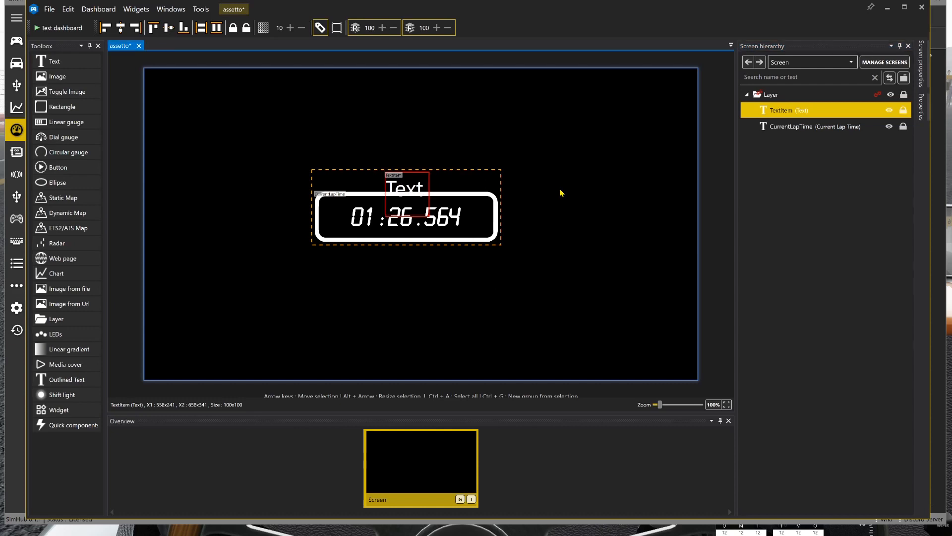
Step: Open TextItem's properties in a floating window clear of the hierarchy and collapse the General and Effects groups
left_click(776, 112)
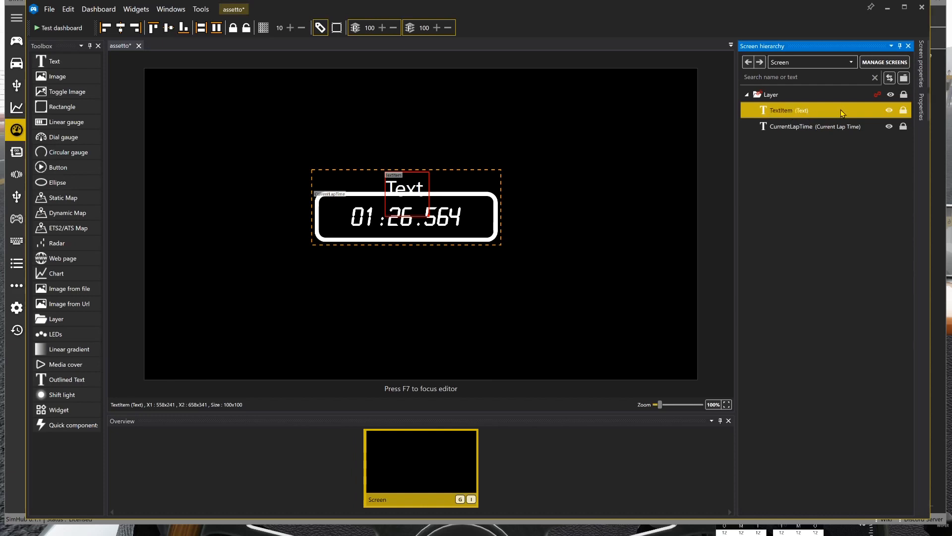
mouse_move(921, 110)
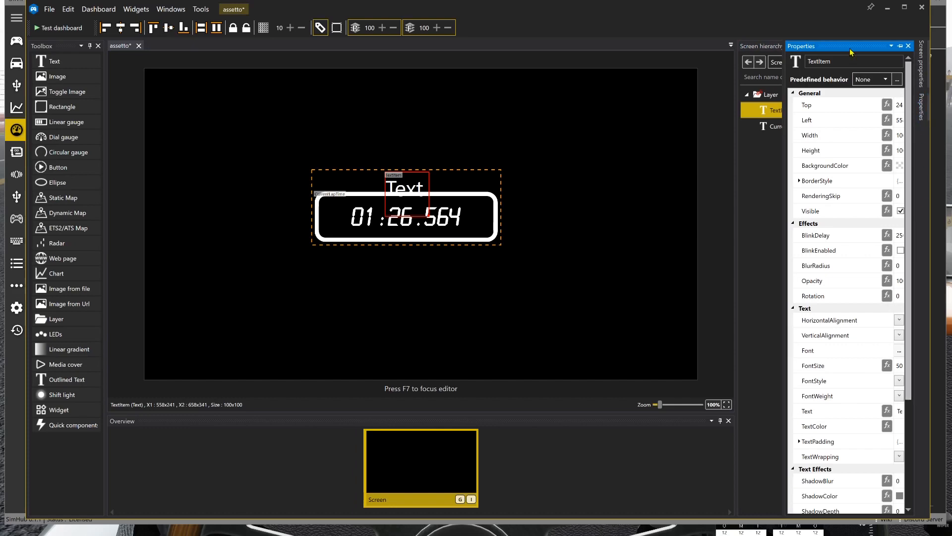
left_click_drag(842, 48, 551, 15)
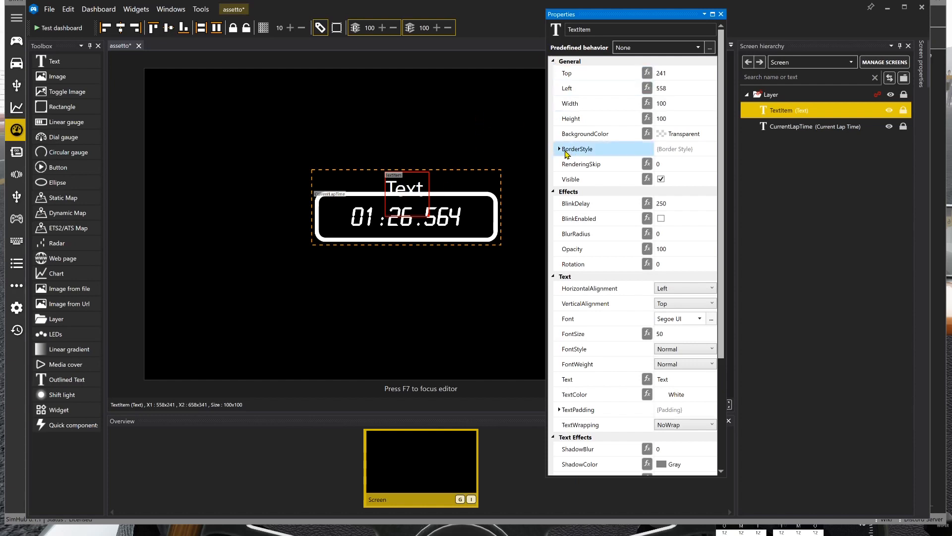
left_click(554, 62)
left_click(553, 71)
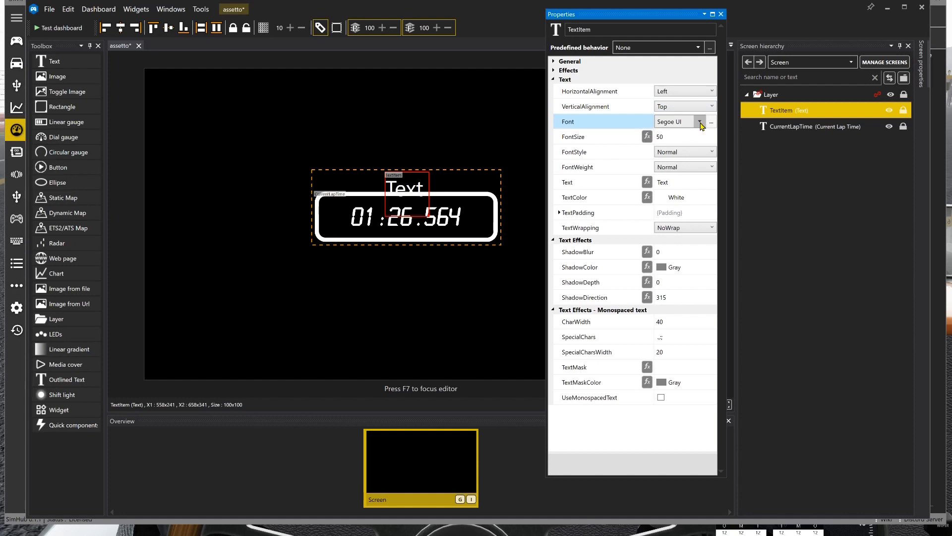
Step: Browse the available fonts and set TextItem's font to Leelawadee UI
left_click(699, 122)
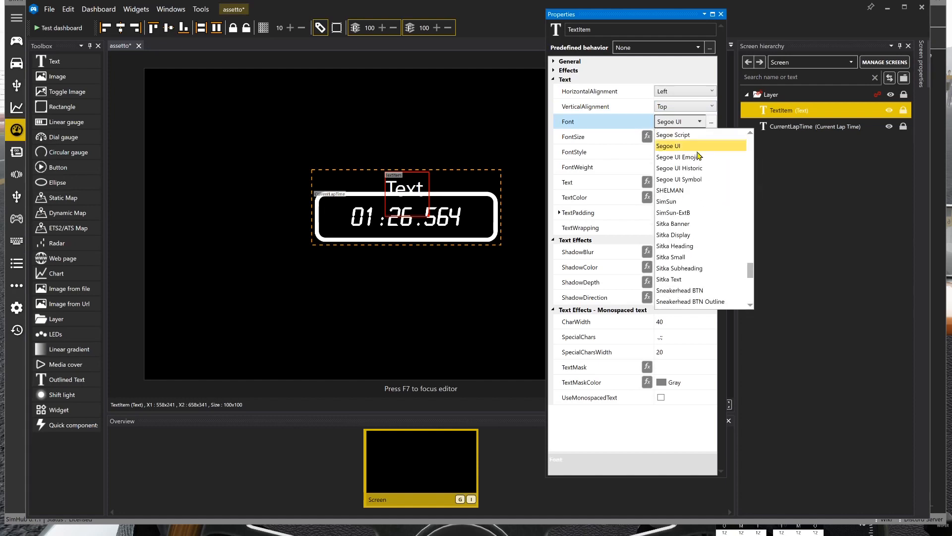
scroll(689, 228, "down", 1)
scroll(689, 228, "up", 3)
scroll(690, 228, "up", 3)
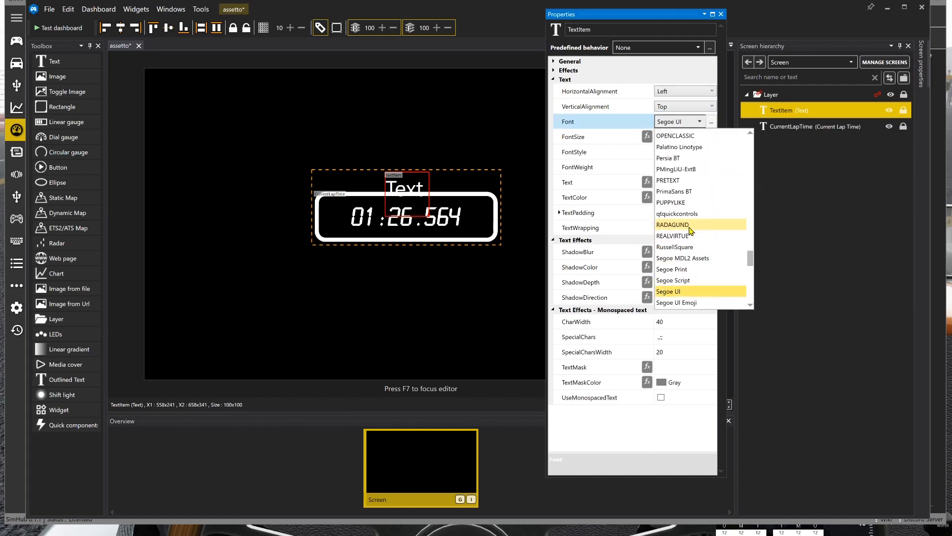
left_click(714, 125)
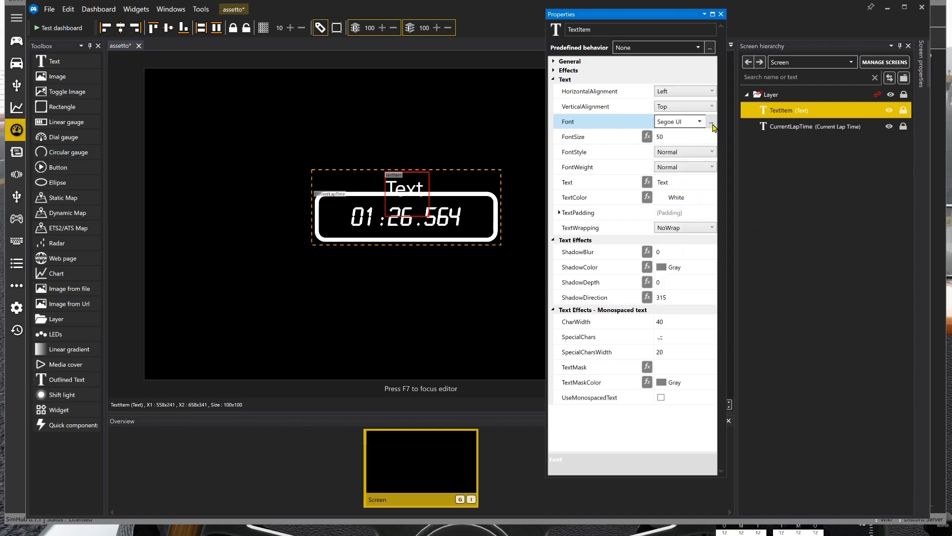
left_click(713, 124)
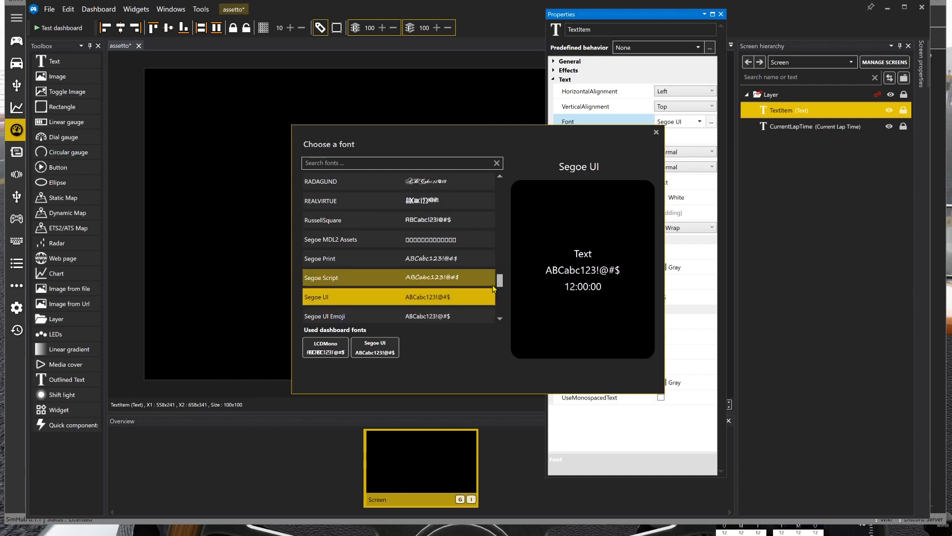
left_click_drag(499, 282, 503, 249)
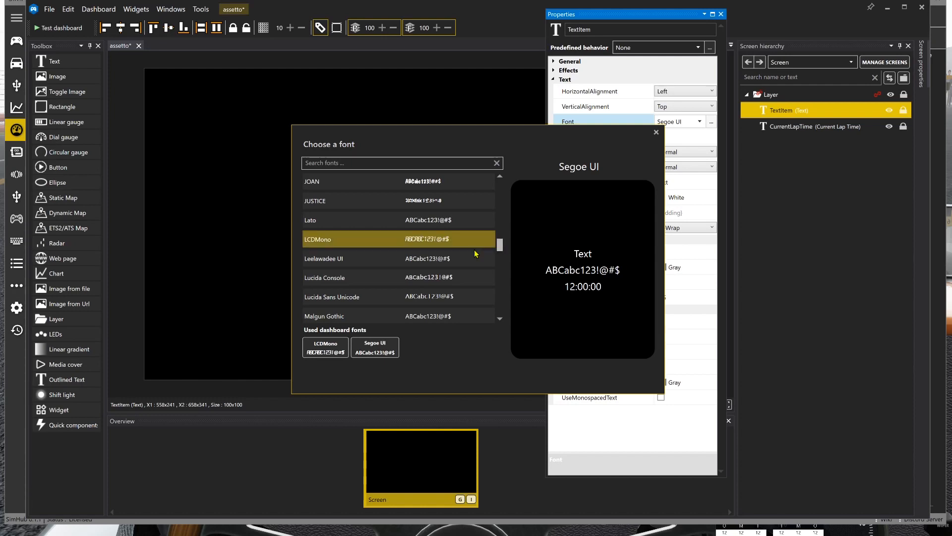
left_click(418, 261)
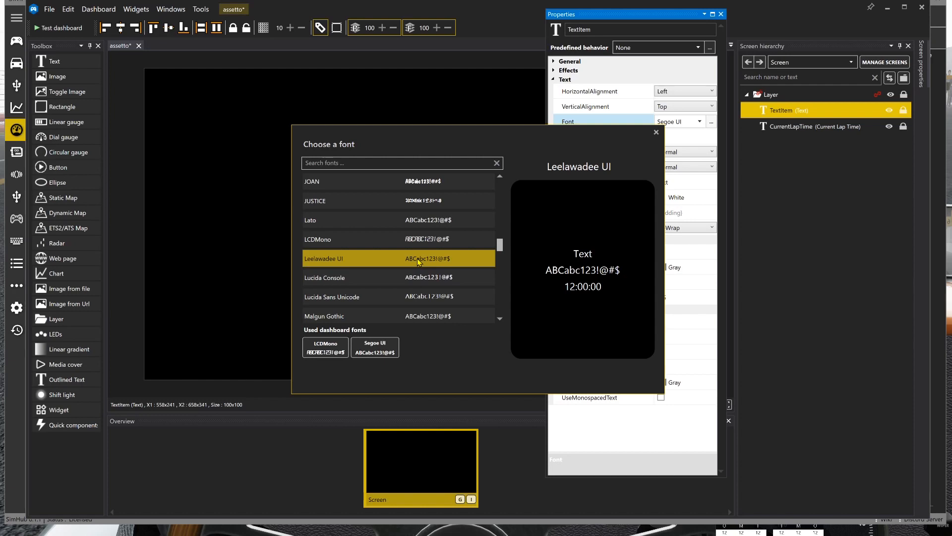
double_click(418, 261)
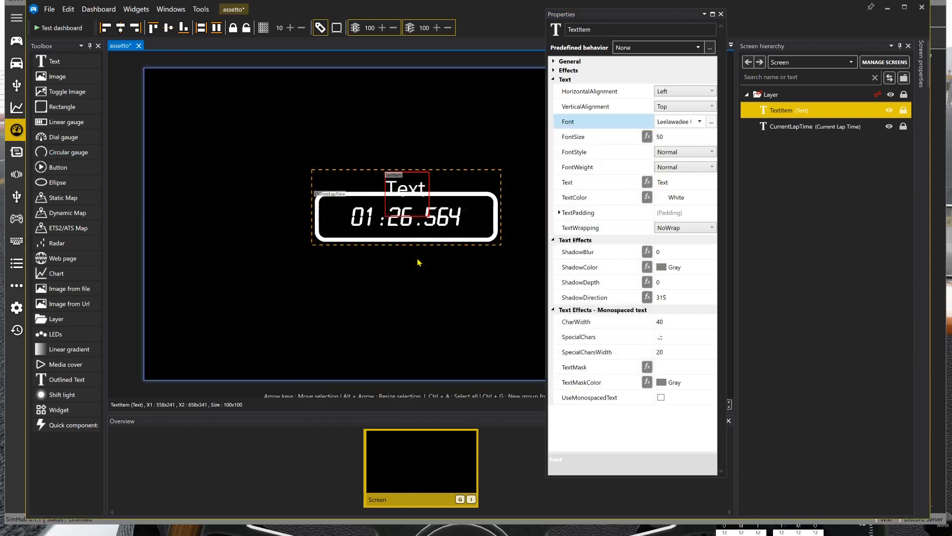
Step: Change TextItem's text to "Lap time" and resize its box to about 210 × 63 at X 506, Y 250
left_click(674, 182)
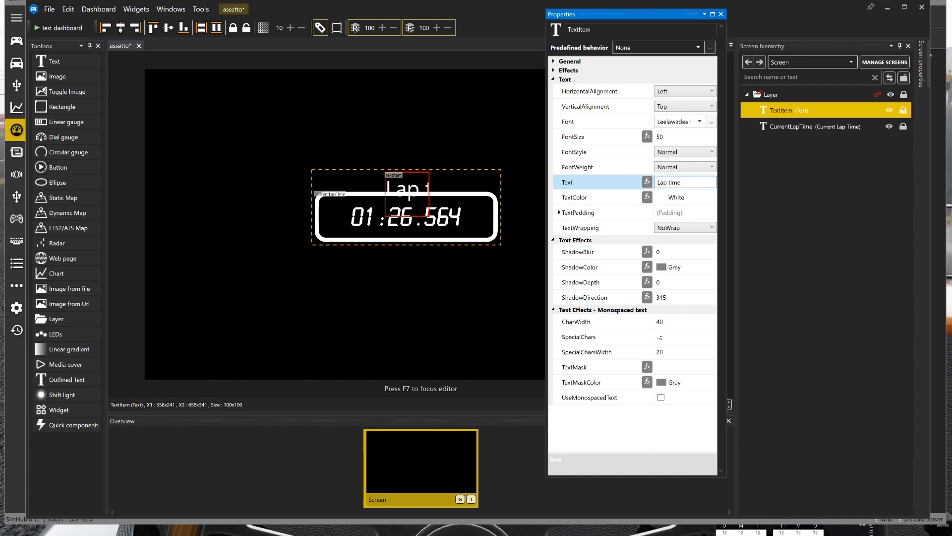
left_click_drag(407, 186, 454, 205)
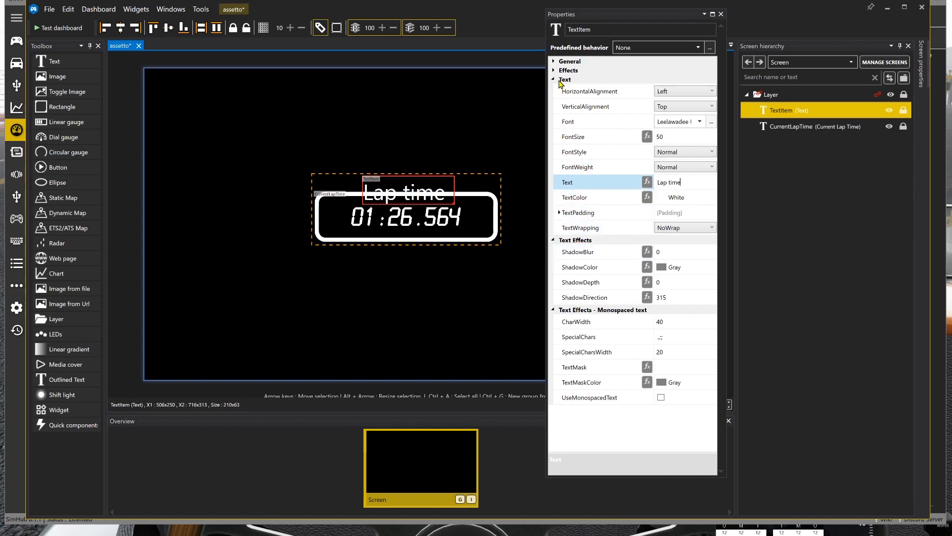
Step: Set the Lap time label's background color to Black
left_click(553, 61)
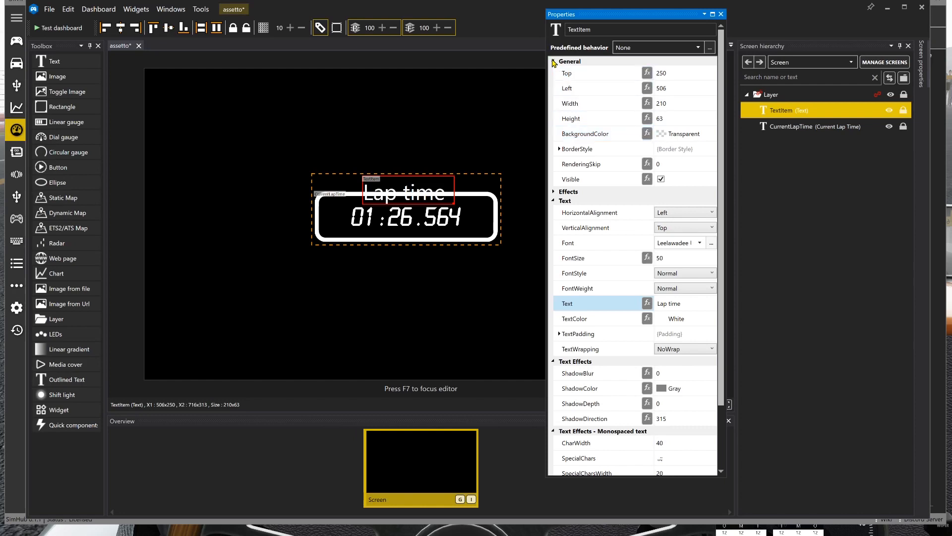
left_click(713, 134)
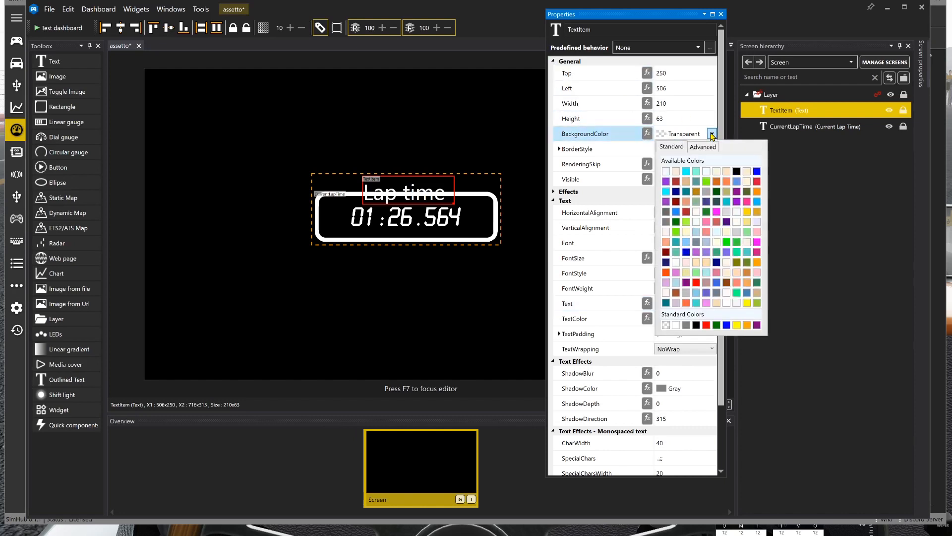
left_click(696, 325)
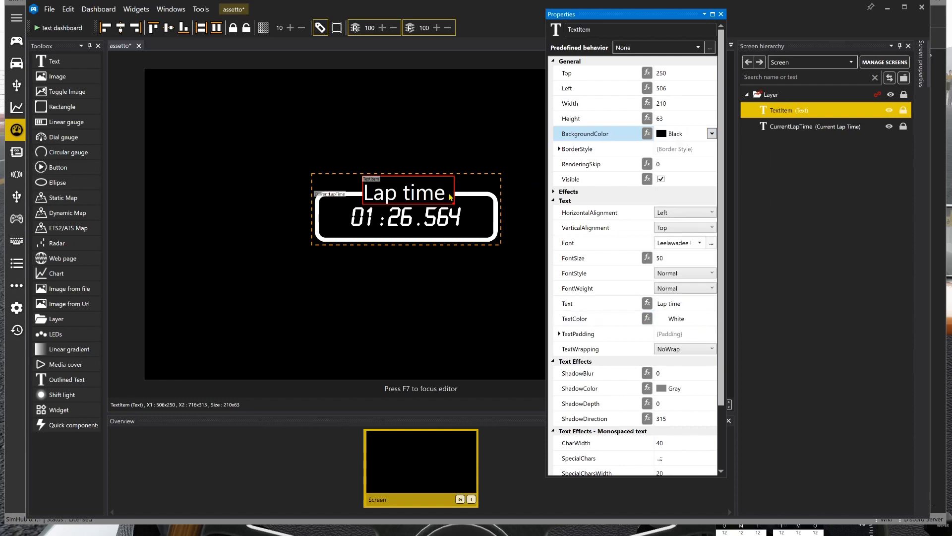
Step: Nudge the Lap time label up and left to X 504, Y 246 and briefly test the dashboard
left_click(452, 196)
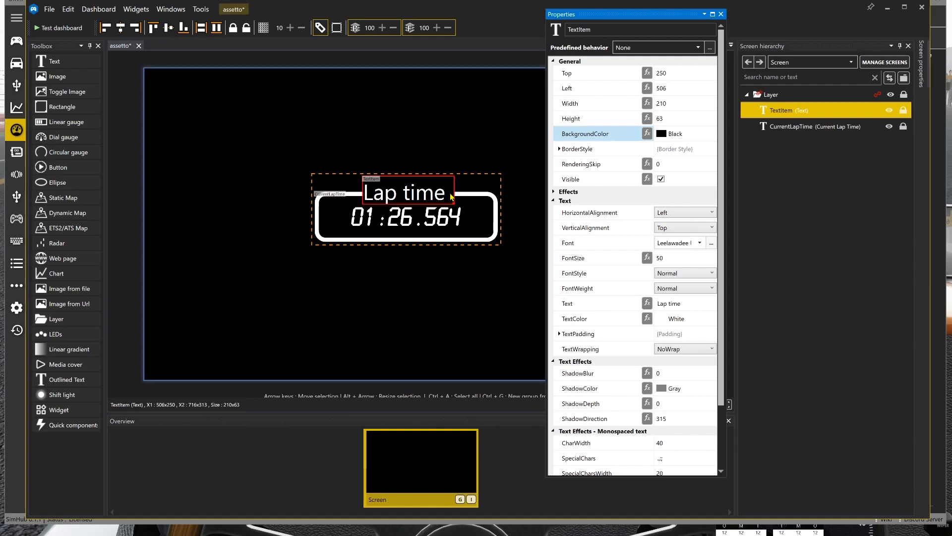
key("Up")
key("Up")
key("Up")
key("Up")
key("Left")
key("Left")
left_click(452, 197)
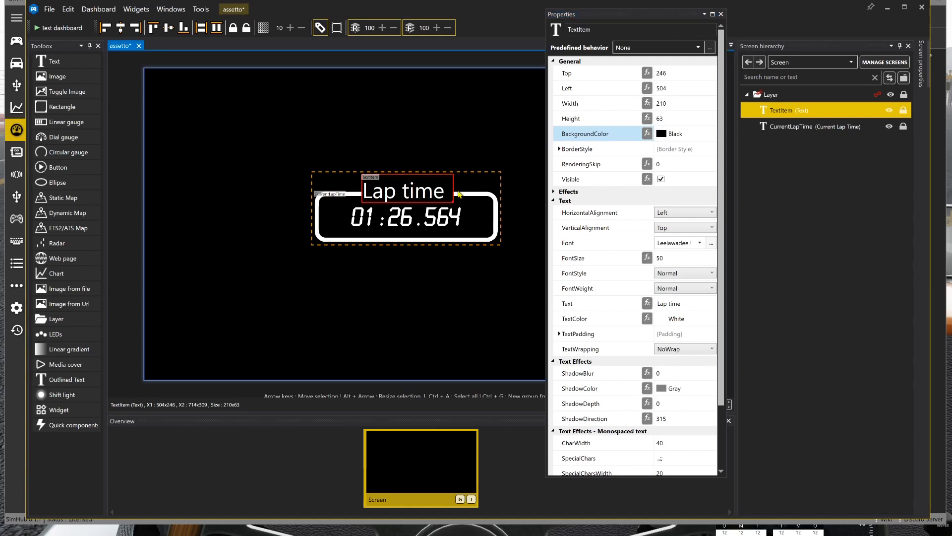
left_click(58, 28)
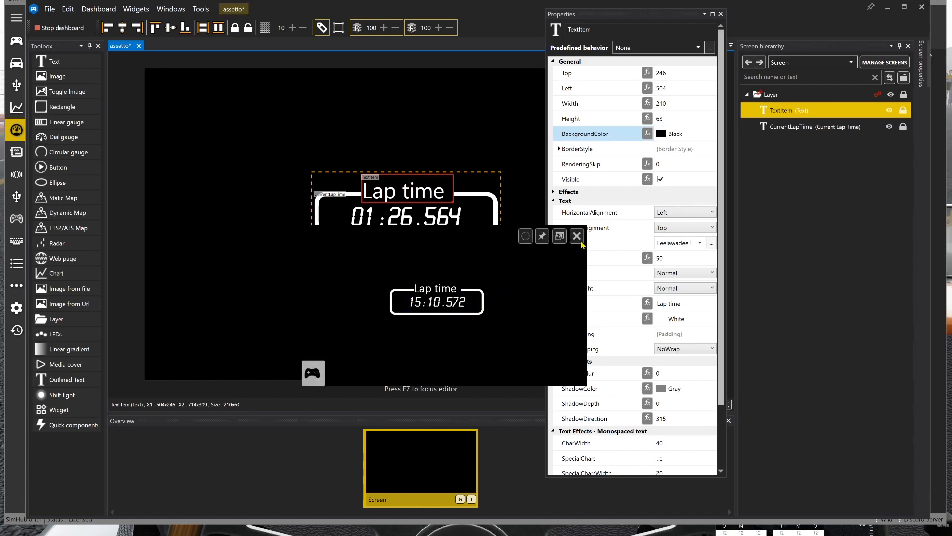
left_click(74, 28)
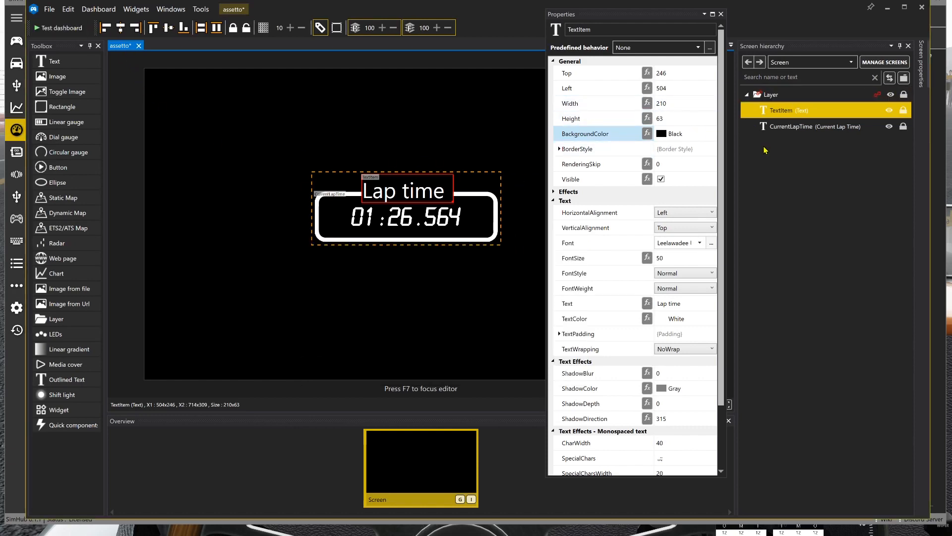
Step: Move the whole layer toward the canvas's upper-left corner, to about X 35, Y 49
left_click(774, 96)
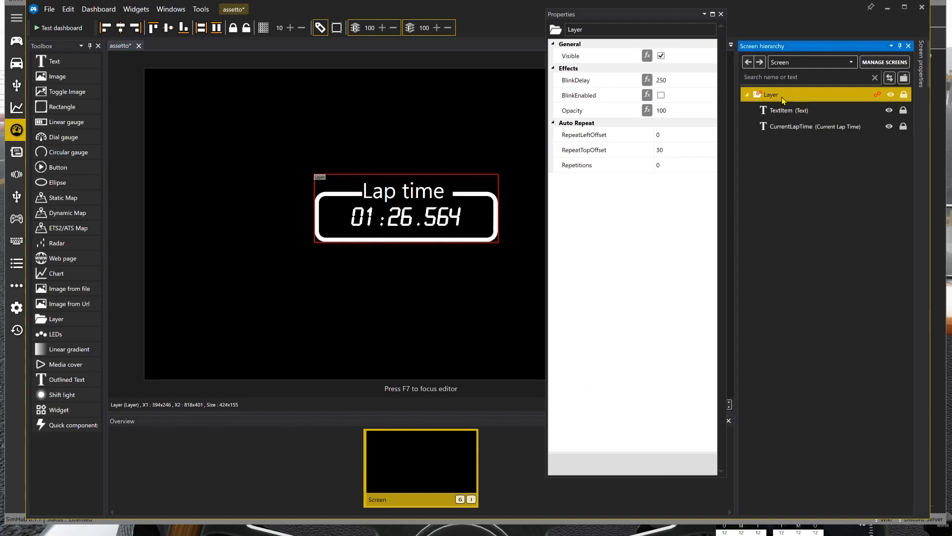
left_click_drag(483, 195, 449, 169)
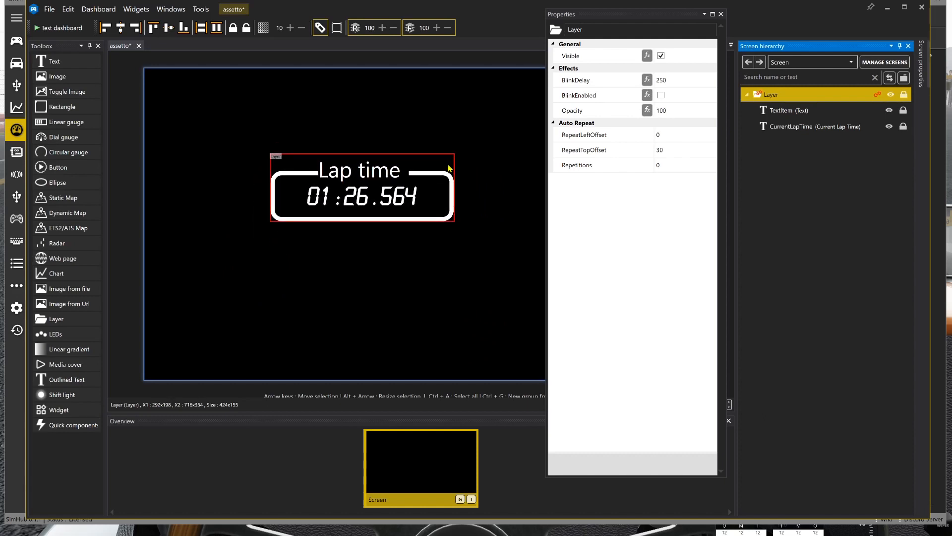
left_click(449, 168)
left_click_drag(442, 177, 335, 109)
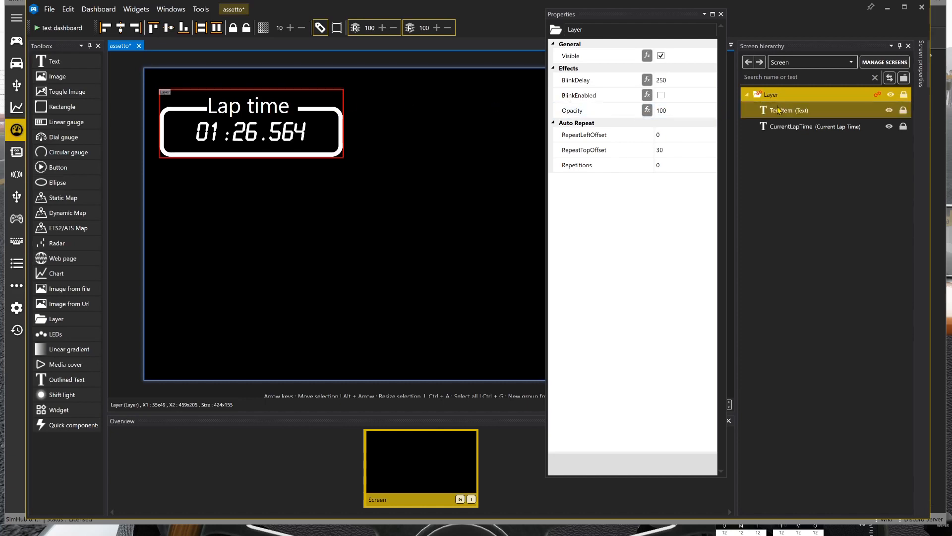
Step: Select TextItem and CurrentLapTime in turn to examine each element's own properties within the layer
left_click(779, 110)
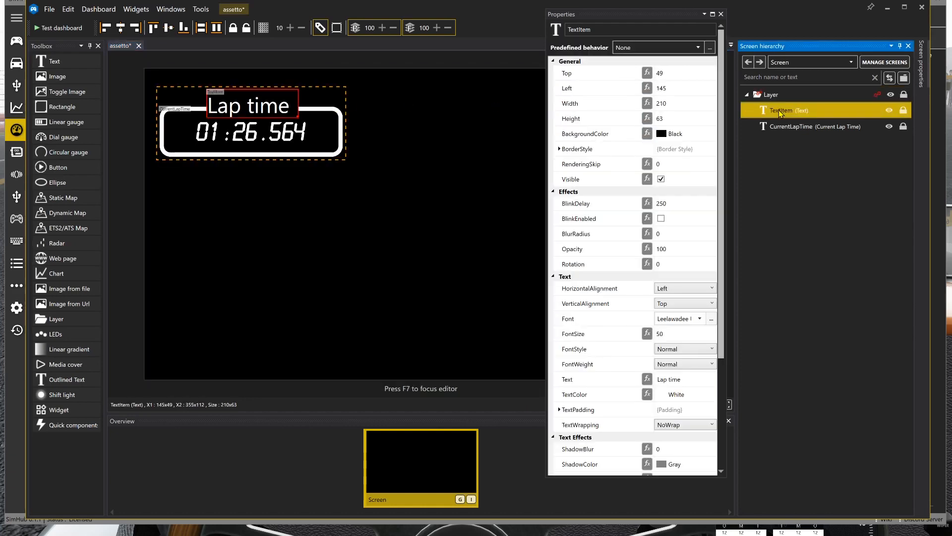
left_click(780, 128)
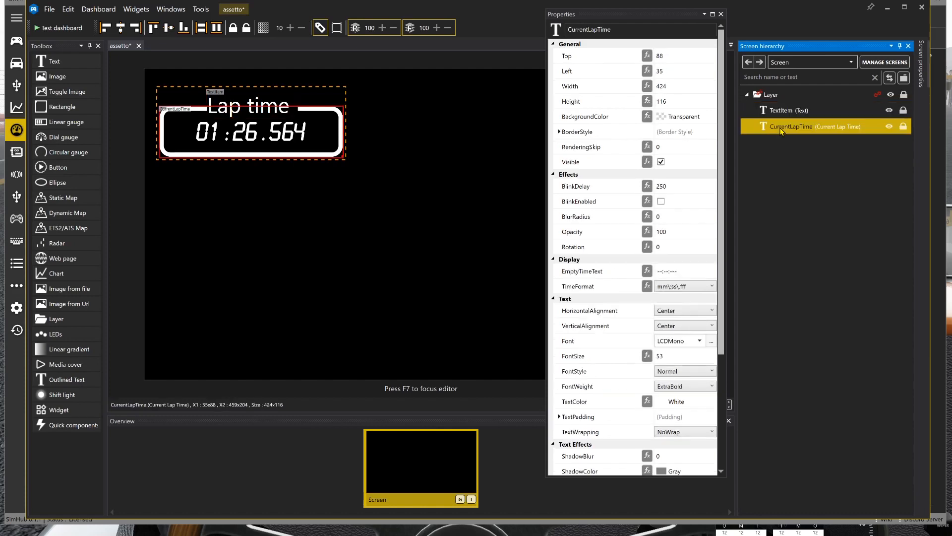
left_click(779, 110)
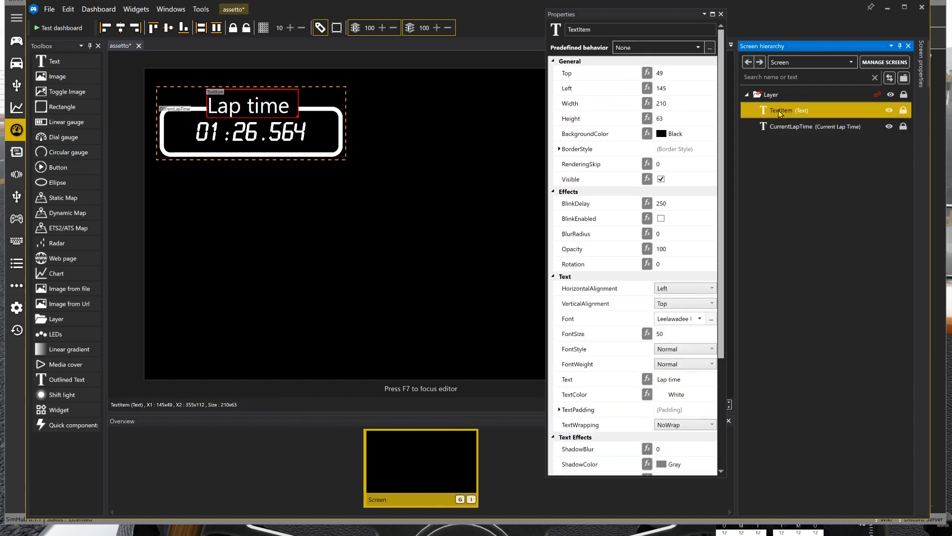
left_click(778, 128)
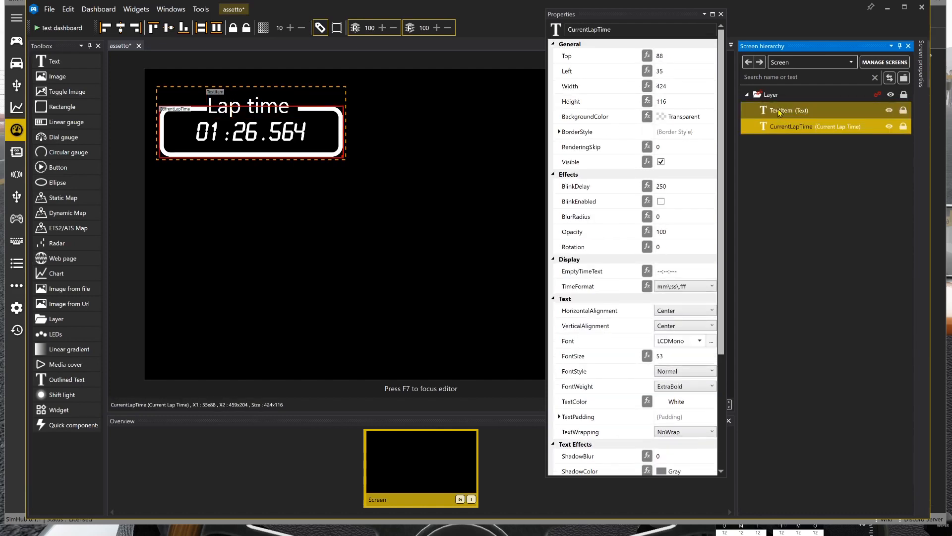
left_click(778, 111)
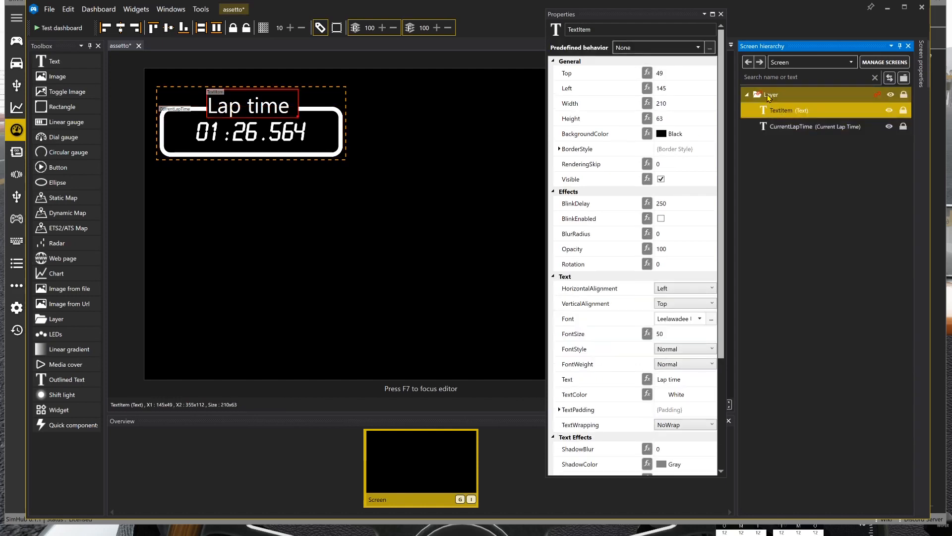
Step: Move the whole layer to about X 110, Y 48 and place the floating Properties window clear of the canvas
left_click(770, 95)
left_click_drag(293, 133, 326, 134)
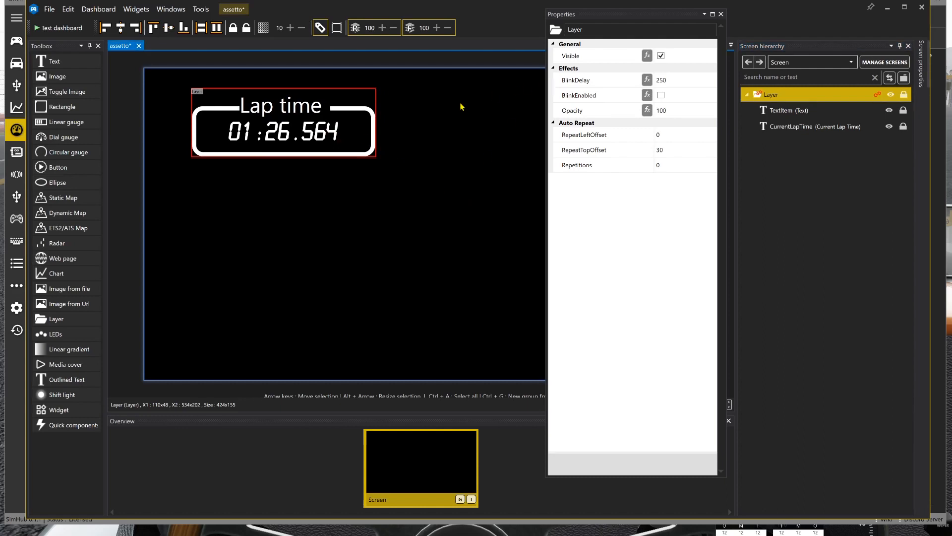
left_click_drag(649, 21, 832, 62)
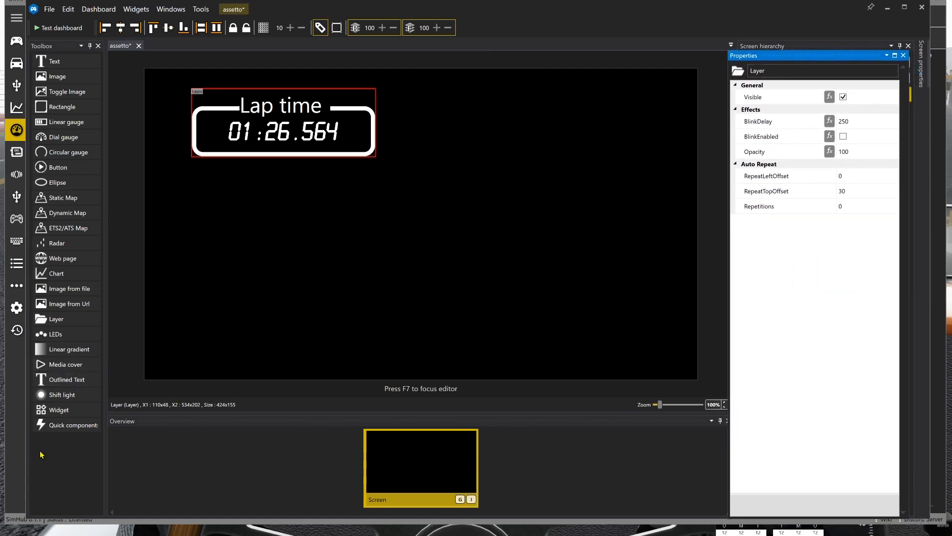
Step: Add a Best Lap Time element beside the lap time box at about X 736, Y 79 and size it about 457 × 128
left_click(58, 430)
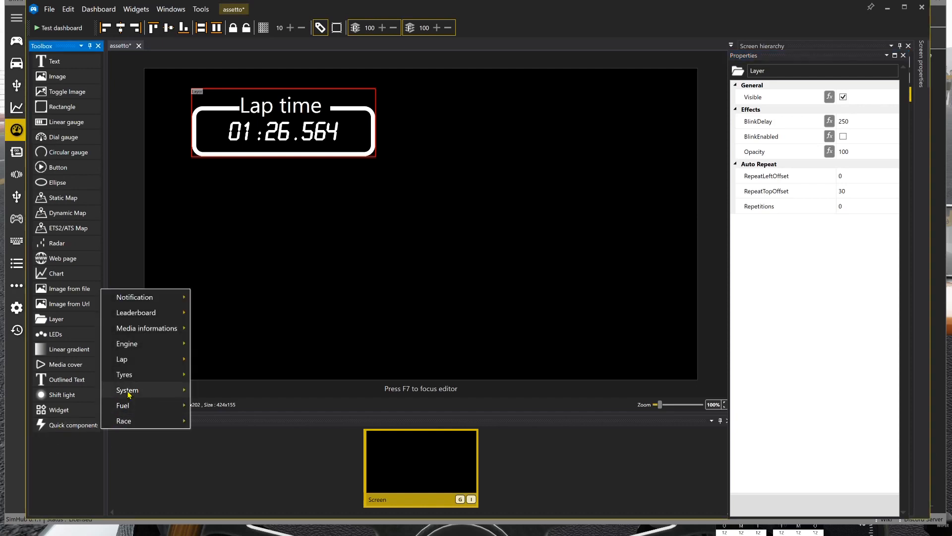
mouse_move(162, 366)
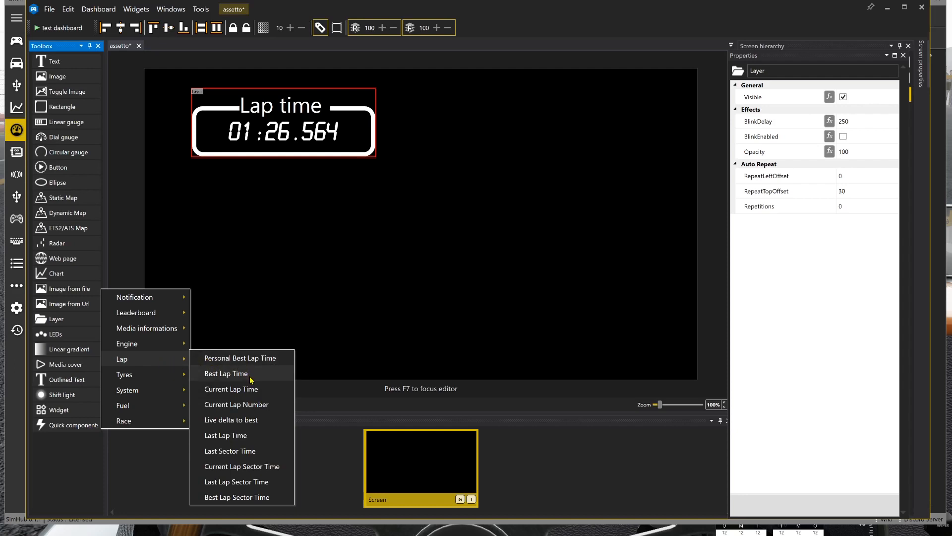
left_click(227, 374)
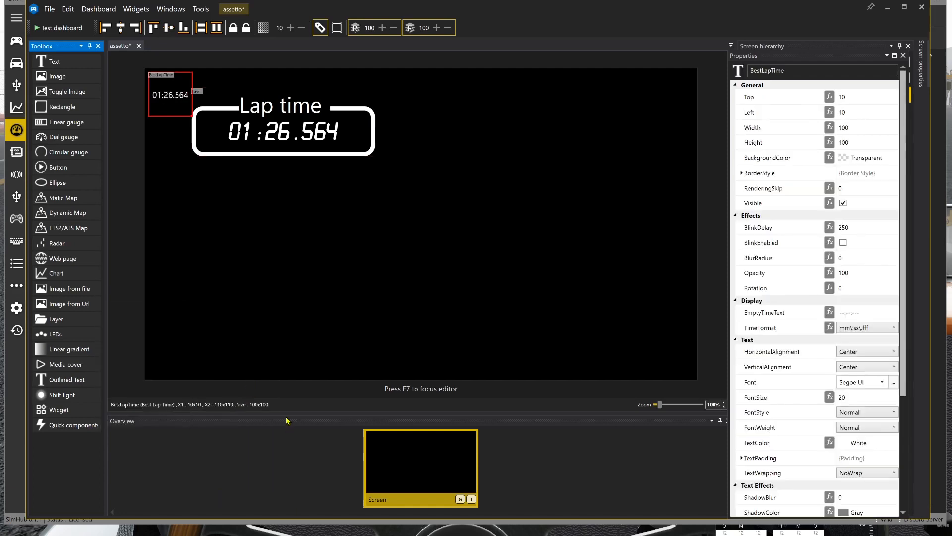
left_click_drag(170, 97, 485, 126)
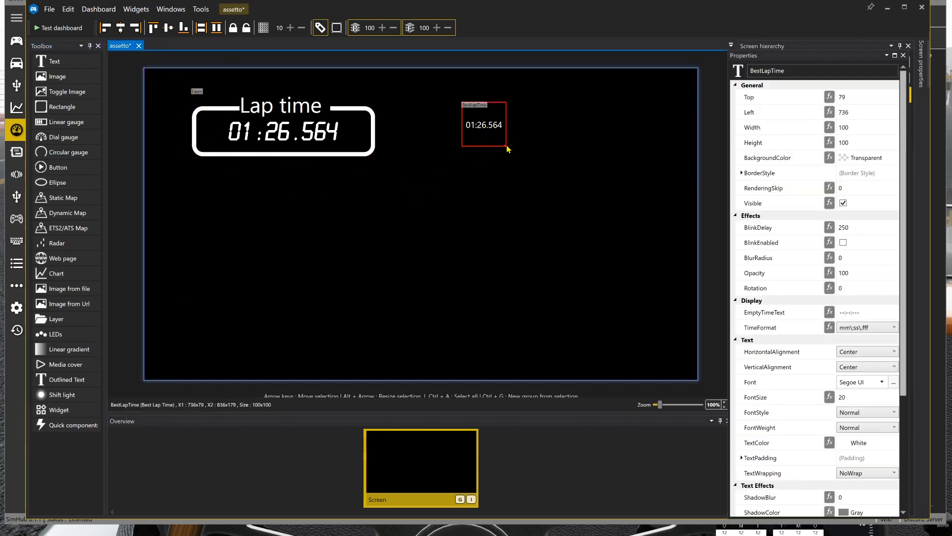
left_click_drag(506, 146, 659, 159)
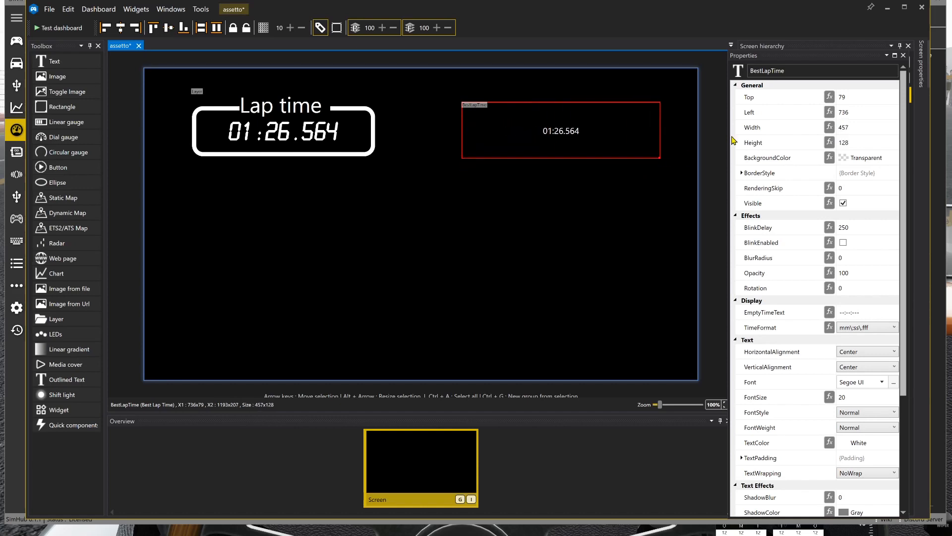
Step: Select the lap time layer and dock the floating Properties window back into the editor layout
left_click(373, 118)
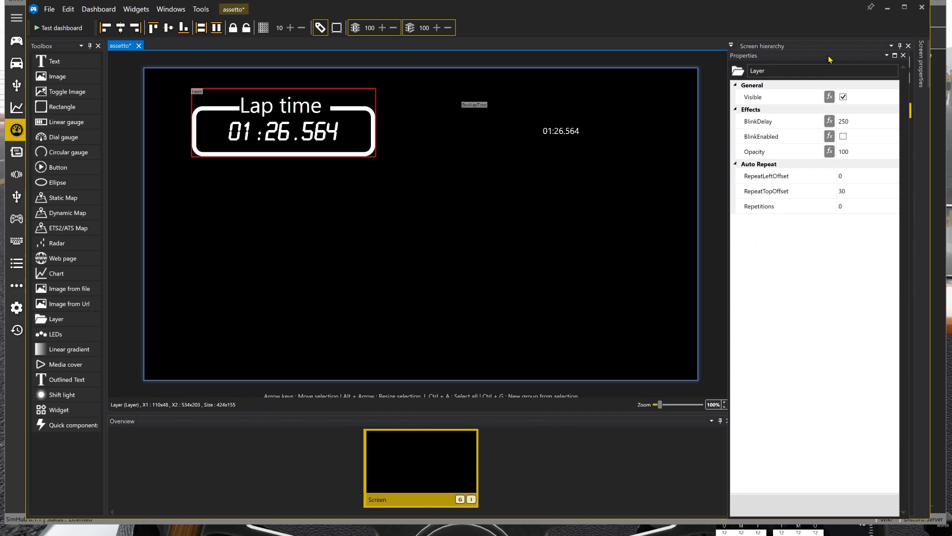
left_click_drag(830, 60, 840, 72)
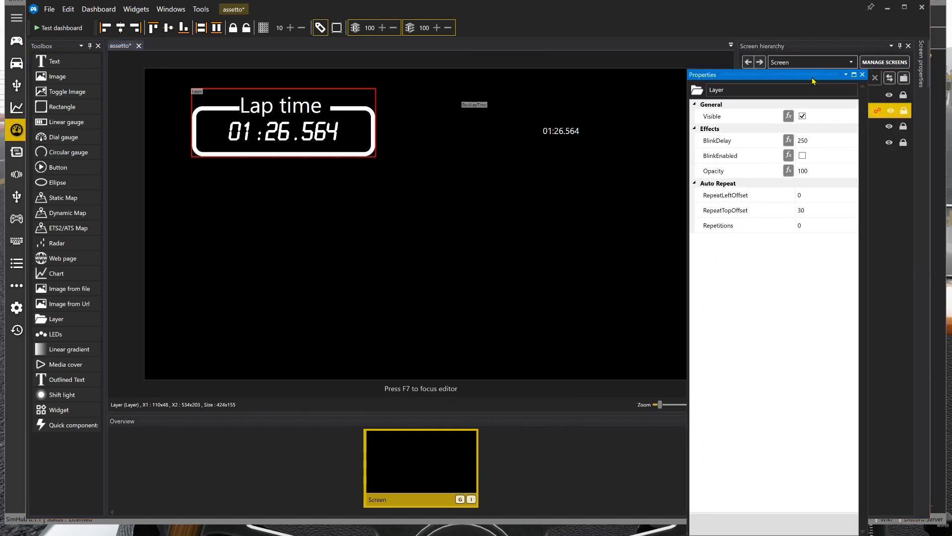
double_click(812, 77)
left_click(935, 2)
left_click_drag(811, 78, 826, 280)
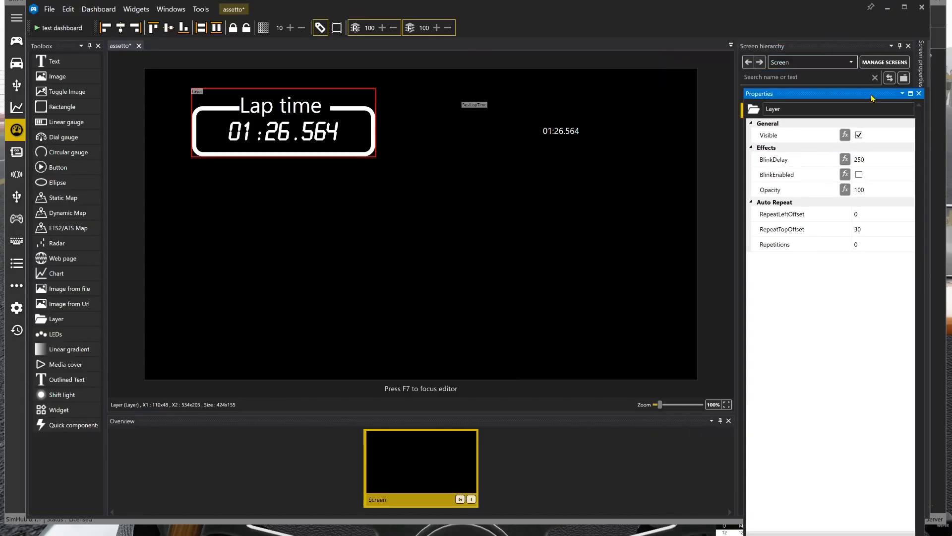
left_click(903, 93)
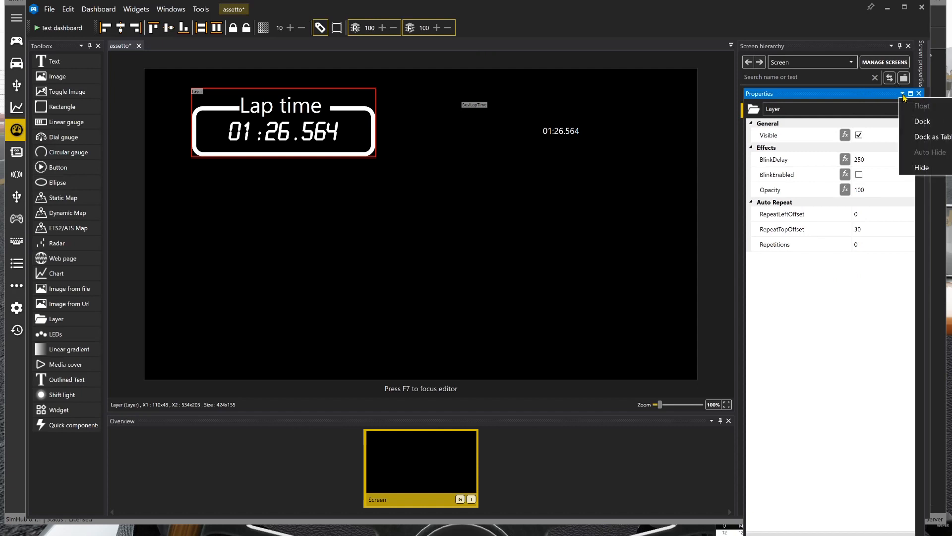
left_click(908, 121)
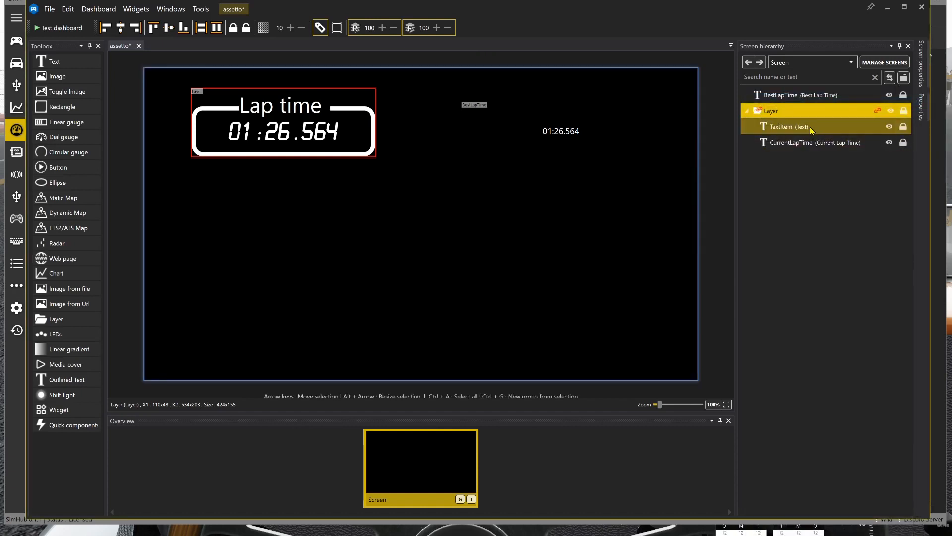
Step: Select CurrentLapTime in the layer and widen its Properties panel to examine the element's width and height
left_click(803, 143)
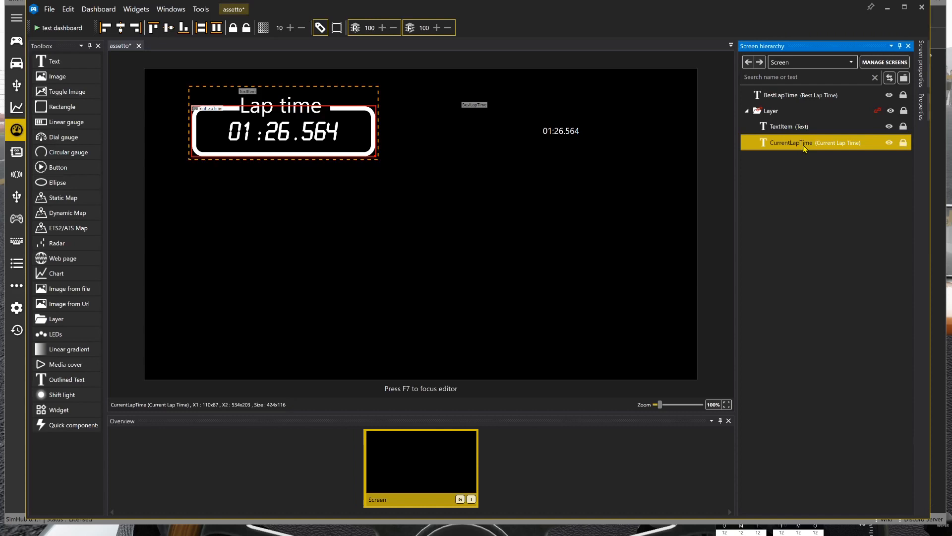
left_click(805, 145)
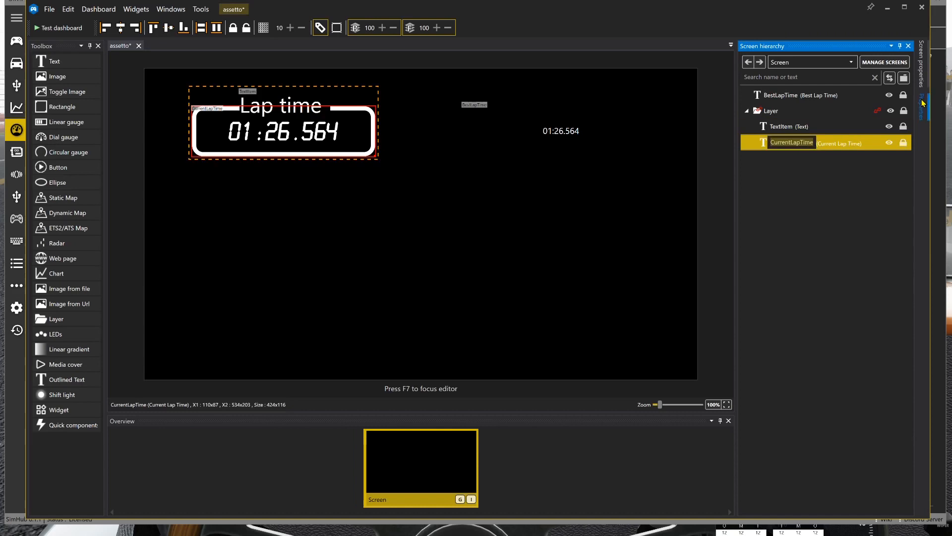
mouse_move(922, 103)
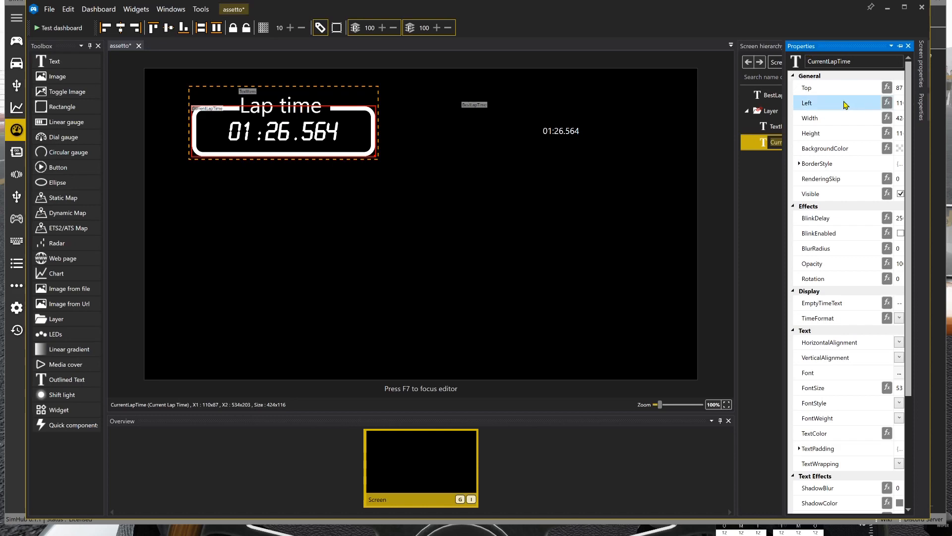
left_click_drag(784, 317, 743, 321)
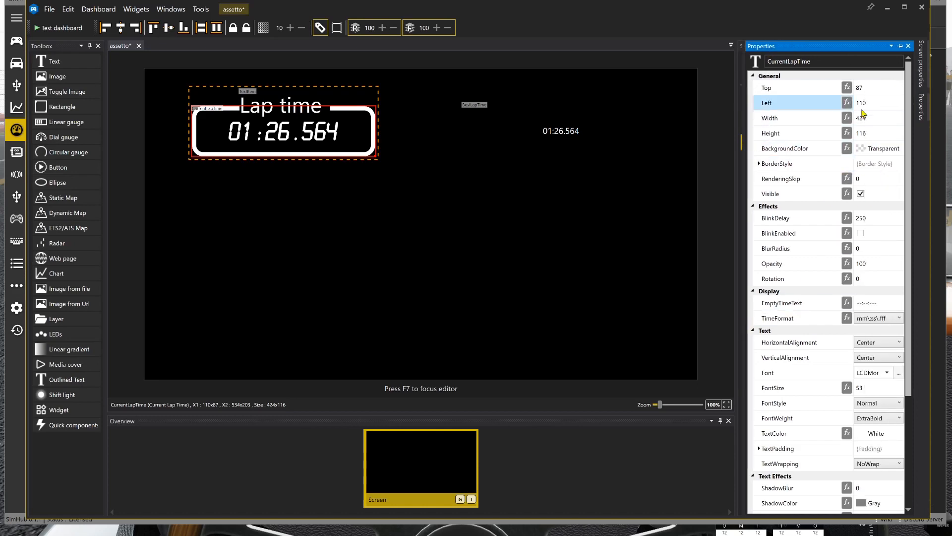
left_click(877, 118)
left_click(872, 133)
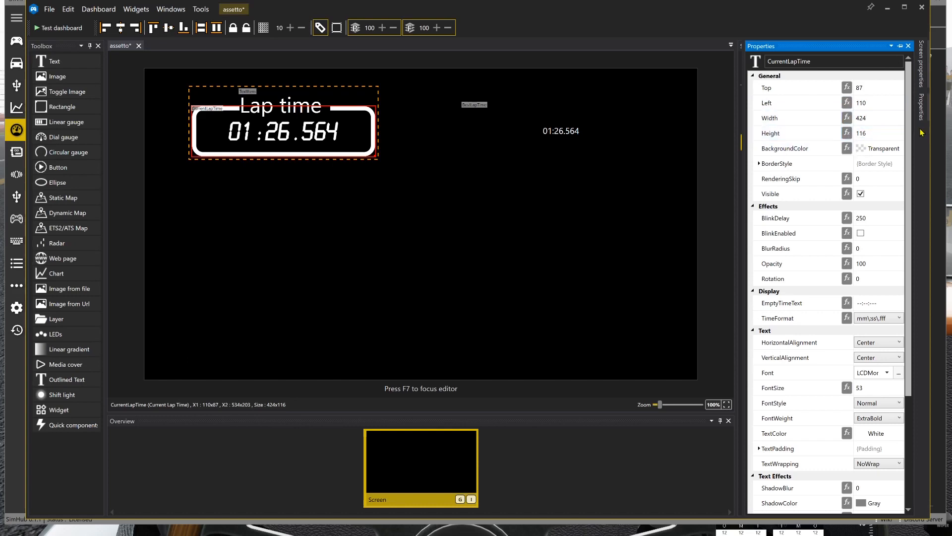
Step: Resize the BestLapTime element to a width of 424 and a height of 126
left_click(547, 132)
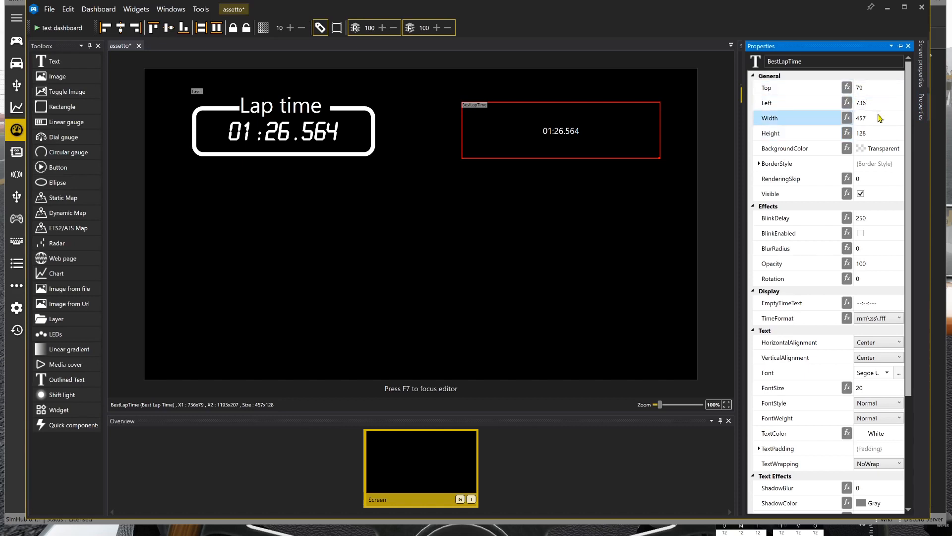
left_click(880, 117)
type("424")
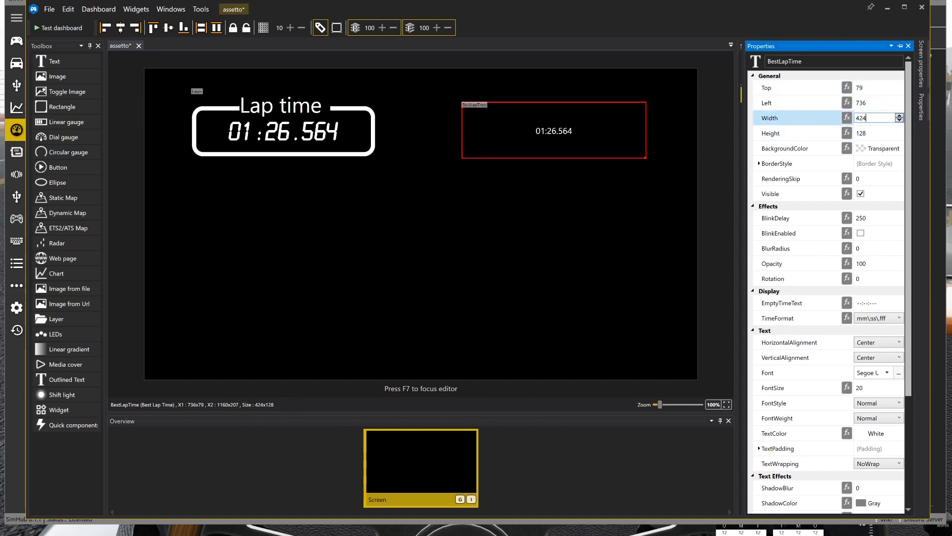
left_click(891, 133)
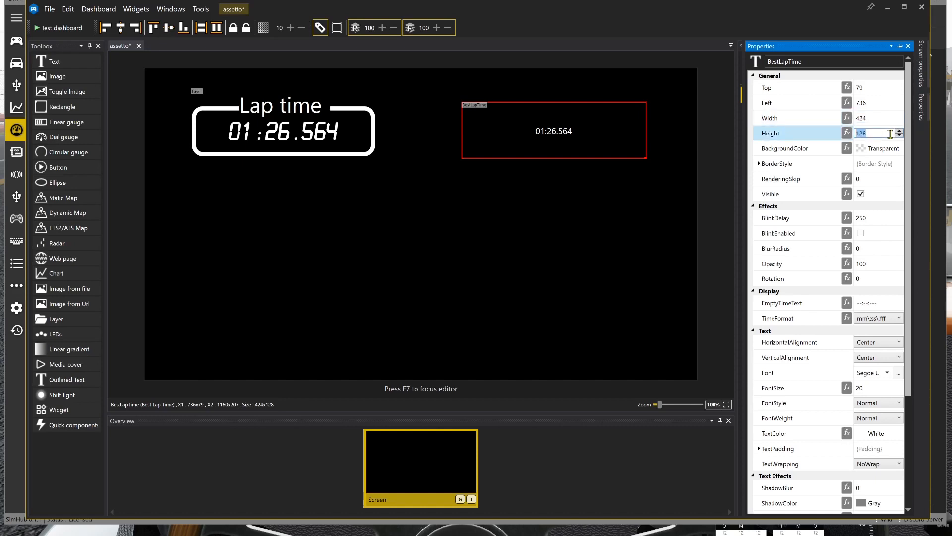
type("126")
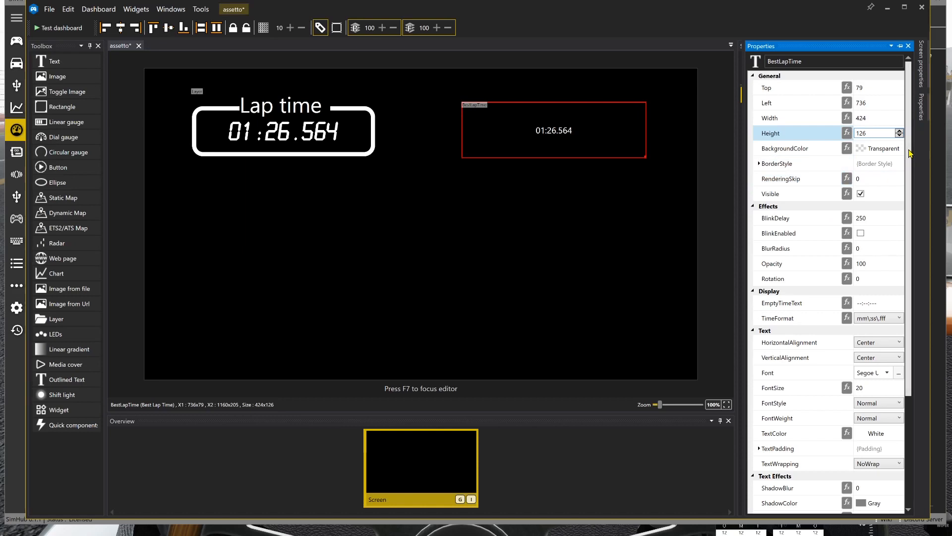
Step: Give the BestLapTime element a border with AllBorders set to 10
scroll(910, 154, "down", 1)
left_click(756, 142)
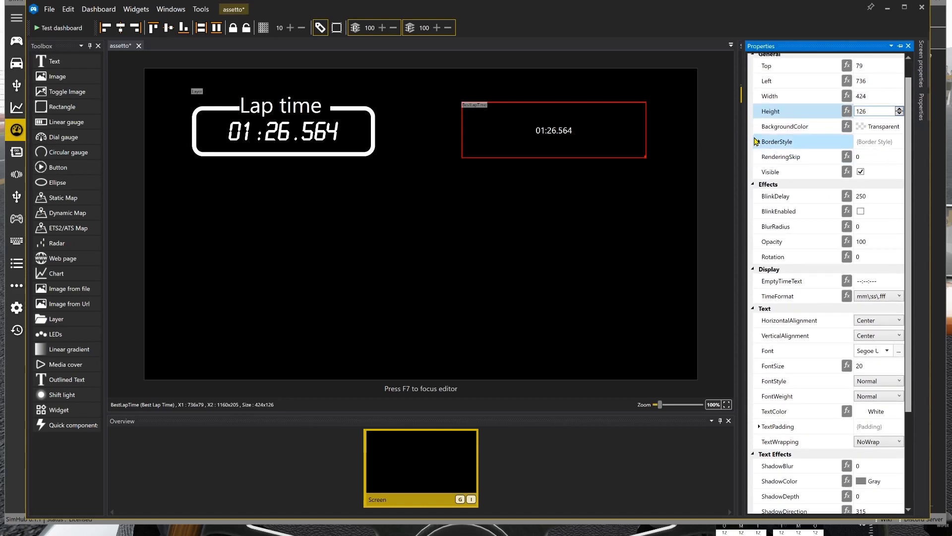
left_click(759, 142)
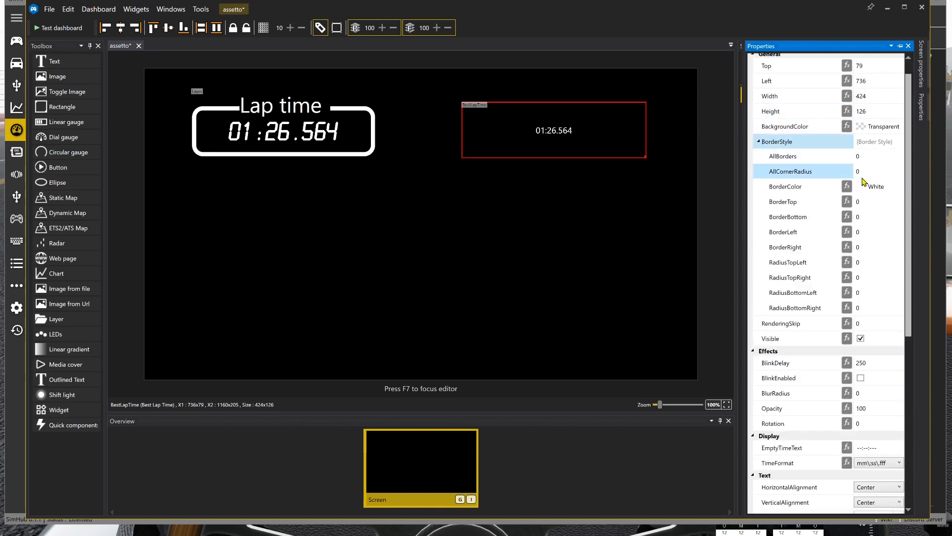
left_click(900, 159)
left_click(900, 155)
left_click(899, 154)
left_click(899, 155)
left_click(900, 155)
left_click(899, 154)
left_click(900, 154)
left_click(899, 155)
left_click(900, 155)
left_click(900, 155)
left_click(899, 155)
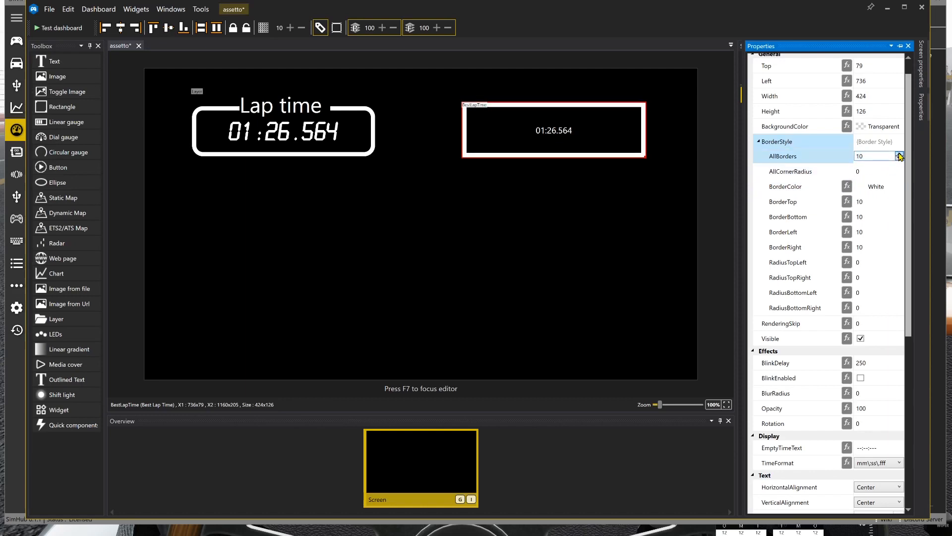
Step: Round the BestLapTime border by setting AllCornerRadius to 20, and collapse the border style settings
left_click(883, 171)
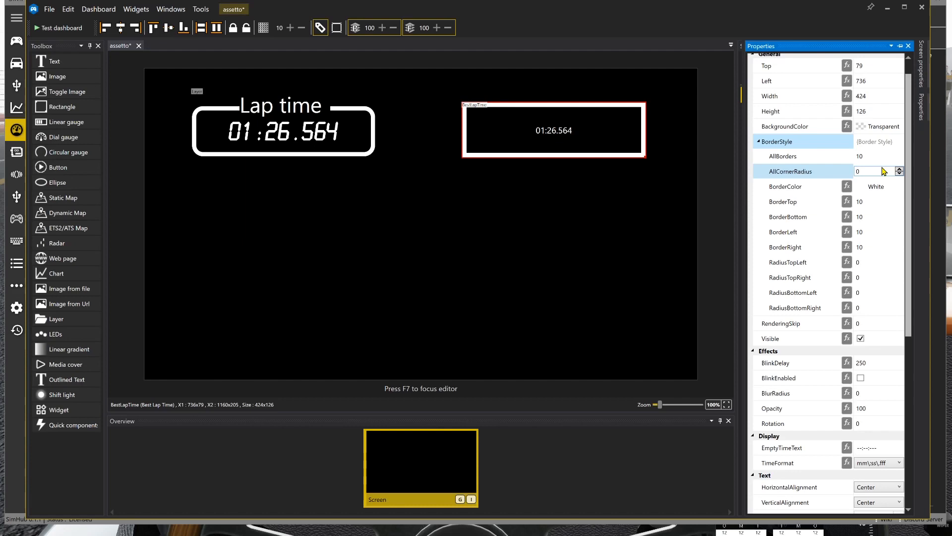
double_click(879, 170)
type("20")
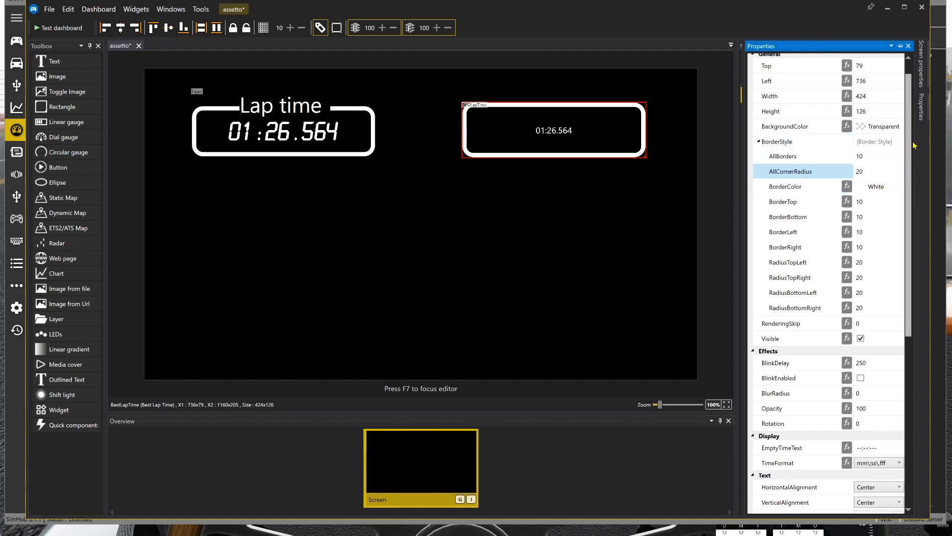
left_click(759, 142)
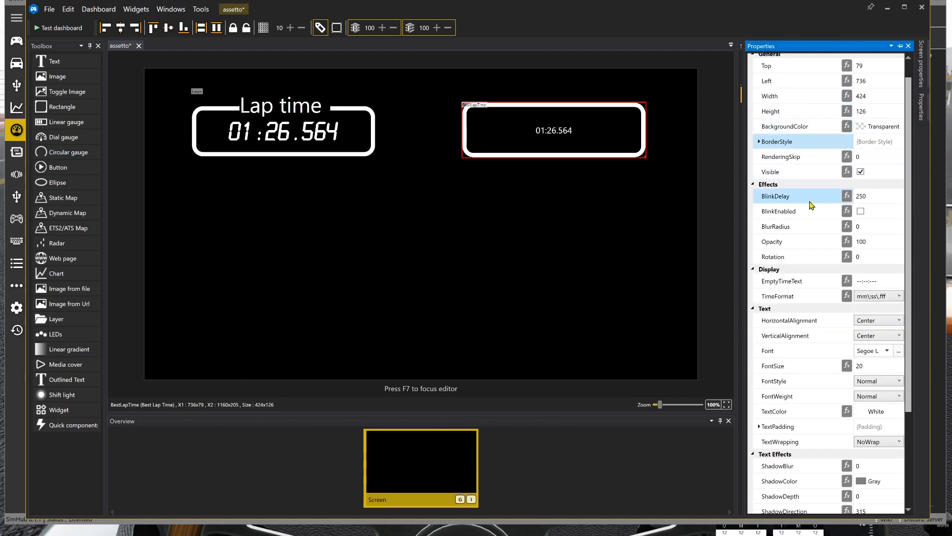
Step: Collapse the Effects and Display property groups and change the BestLapTime font to LCDMono
left_click(753, 184)
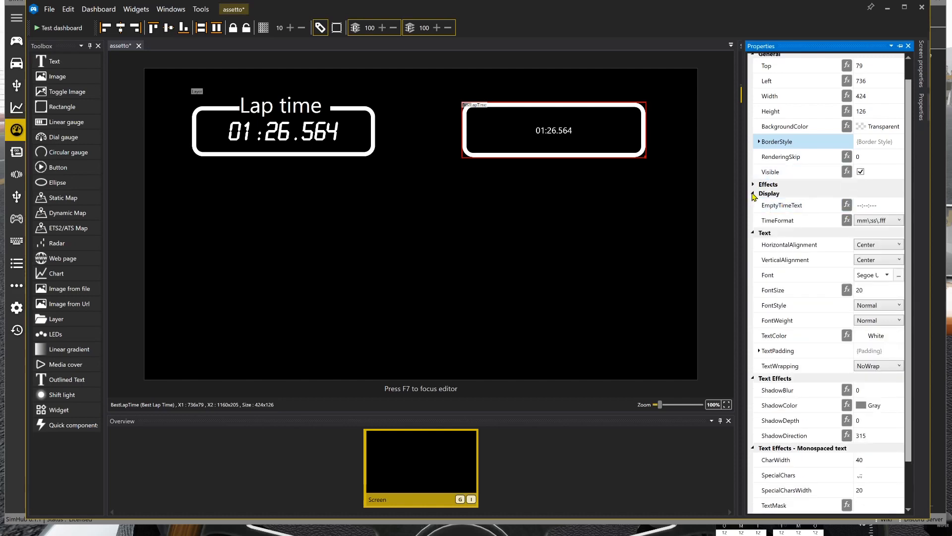
left_click(754, 194)
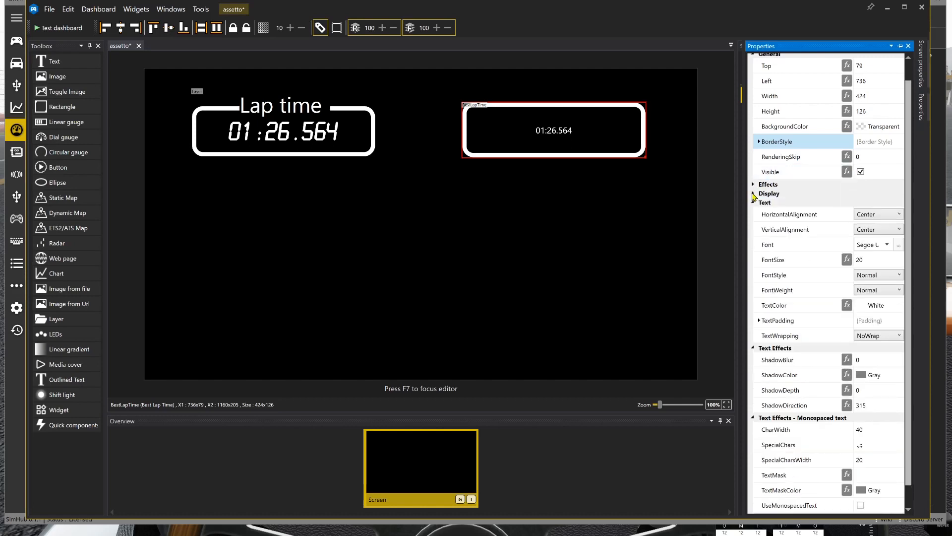
left_click(887, 245)
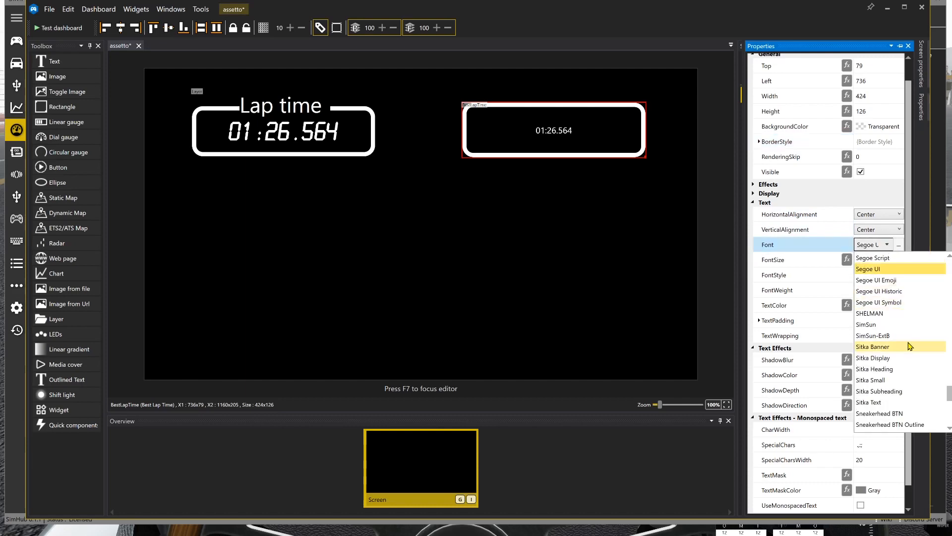
left_click_drag(949, 395, 949, 340)
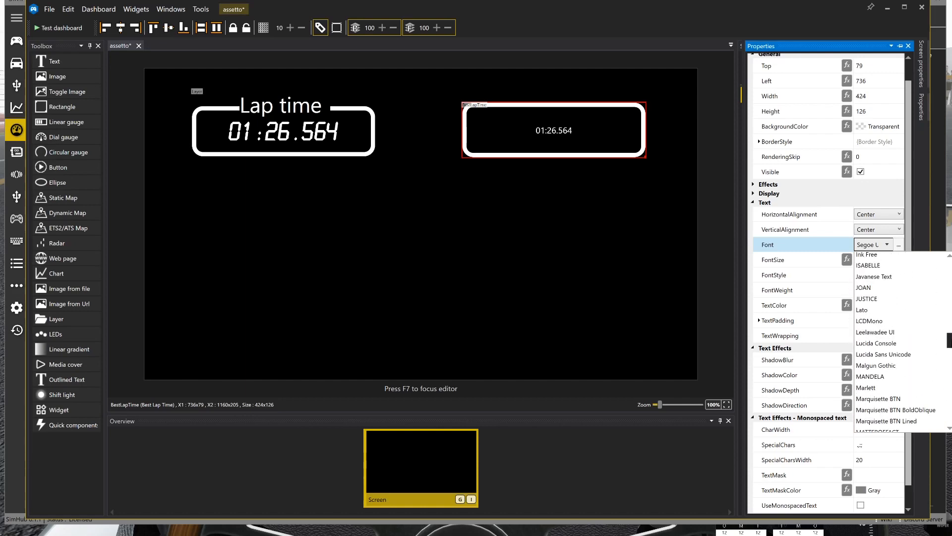
left_click_drag(950, 340, 950, 290)
left_click(899, 244)
left_click(900, 244)
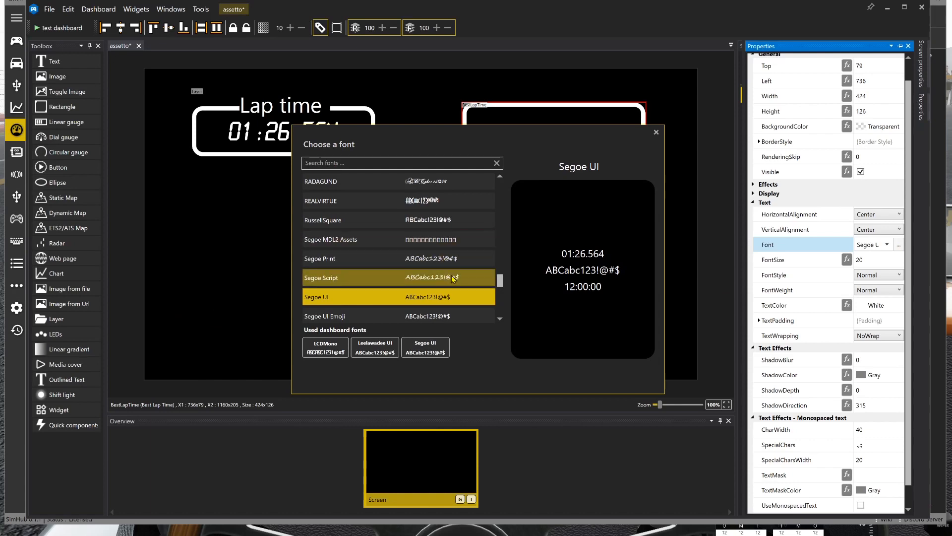
left_click_drag(499, 284, 499, 252)
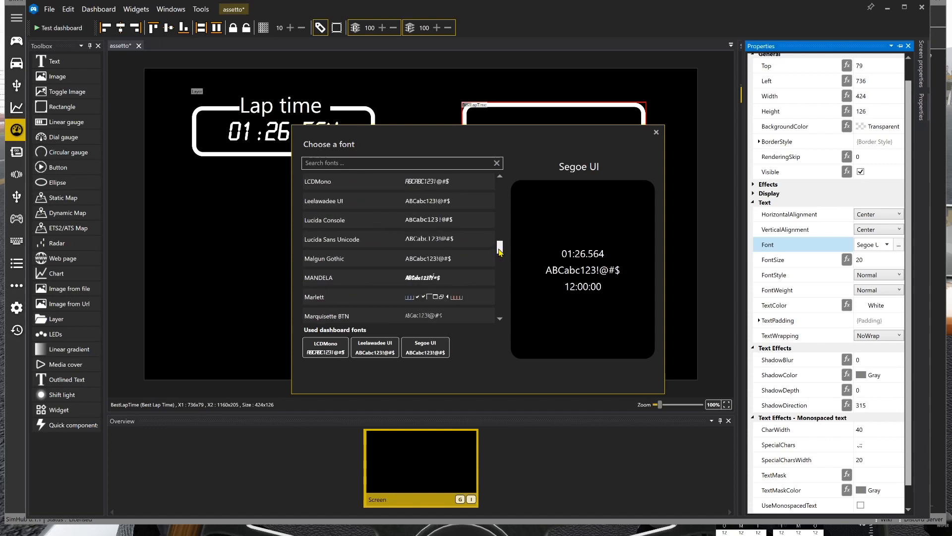
left_click_drag(499, 251, 499, 249)
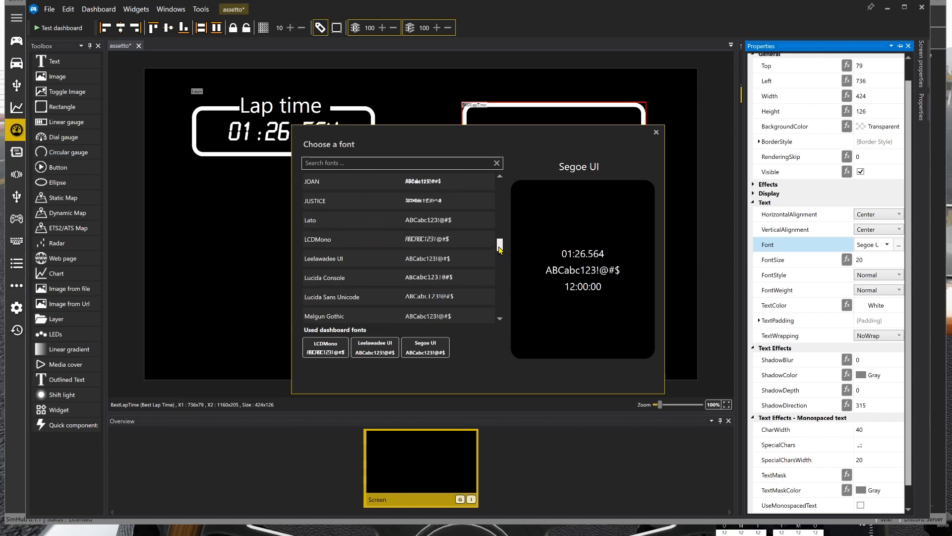
left_click(421, 241)
double_click(420, 241)
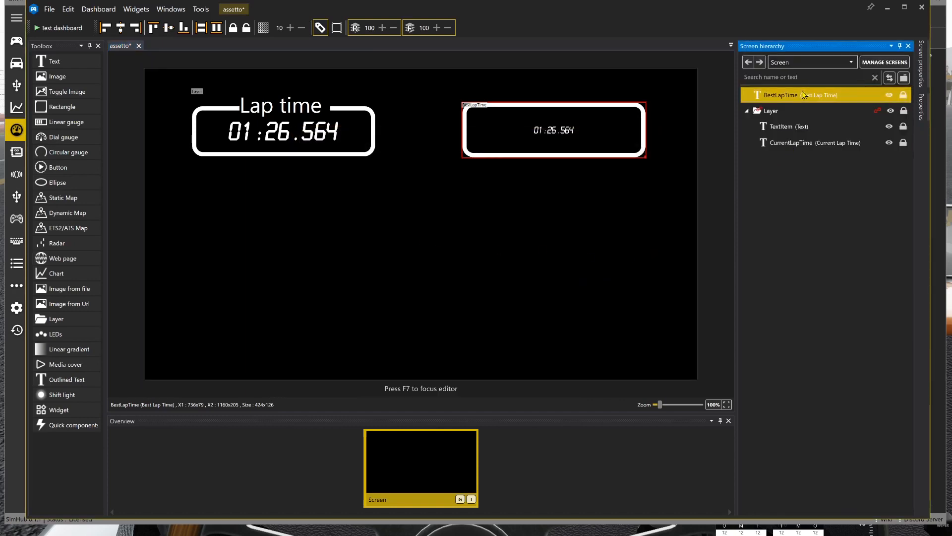
Step: Increase the BestLapTime text's font size to 55
mouse_move(929, 100)
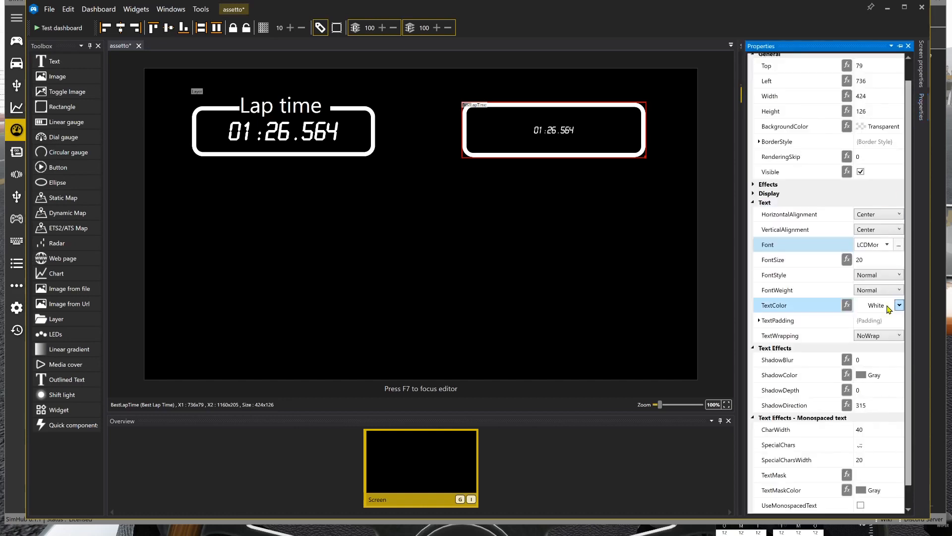
left_click(901, 258)
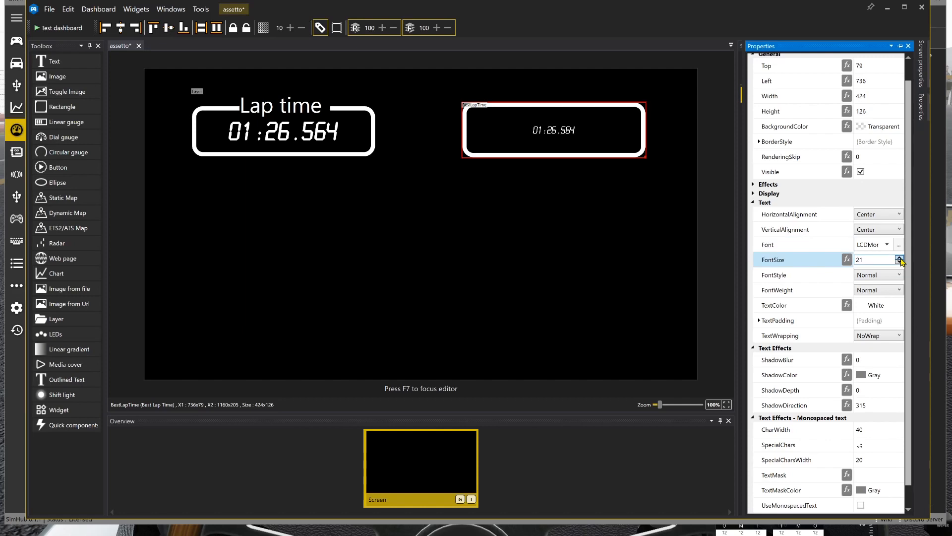
left_click_drag(900, 259, 900, 259)
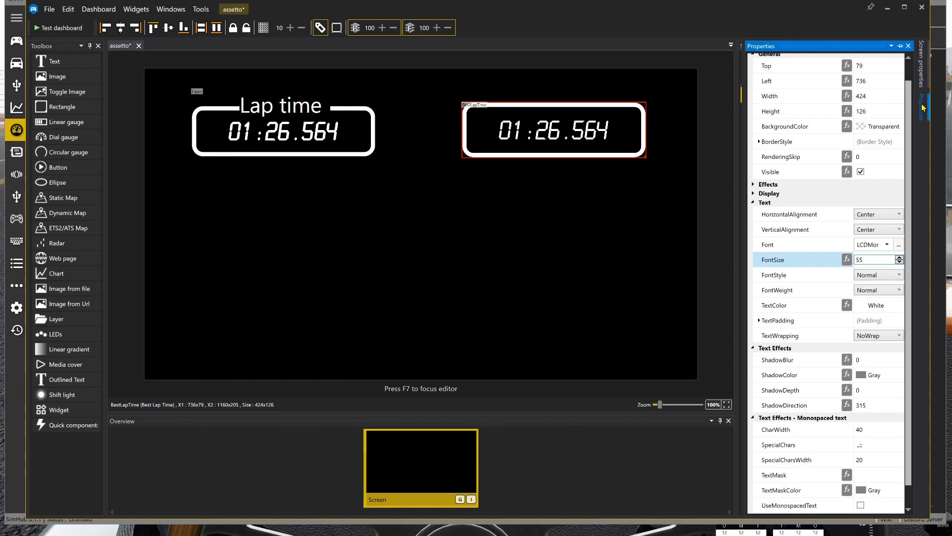
Step: Select CurrentLapTime in the layer and examine its font size and font weight in its properties
left_click(900, 46)
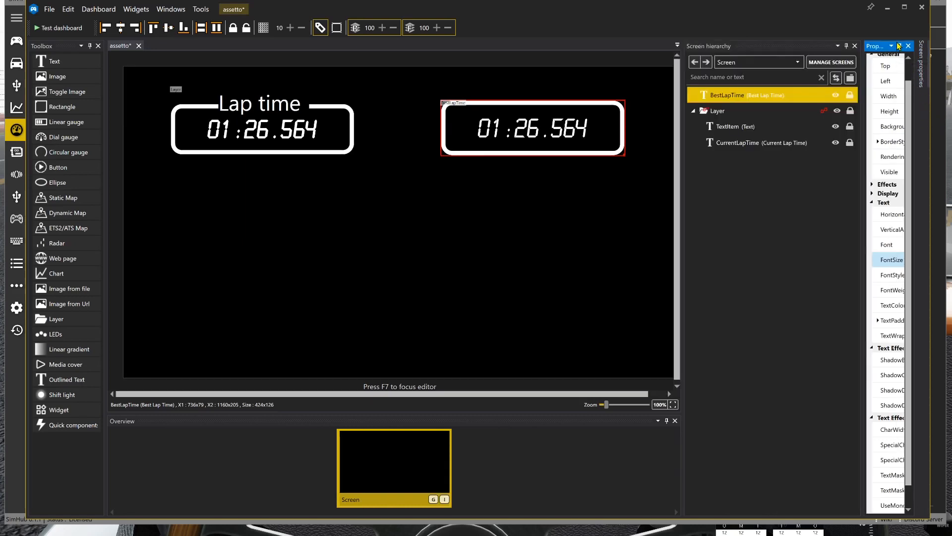
left_click(900, 46)
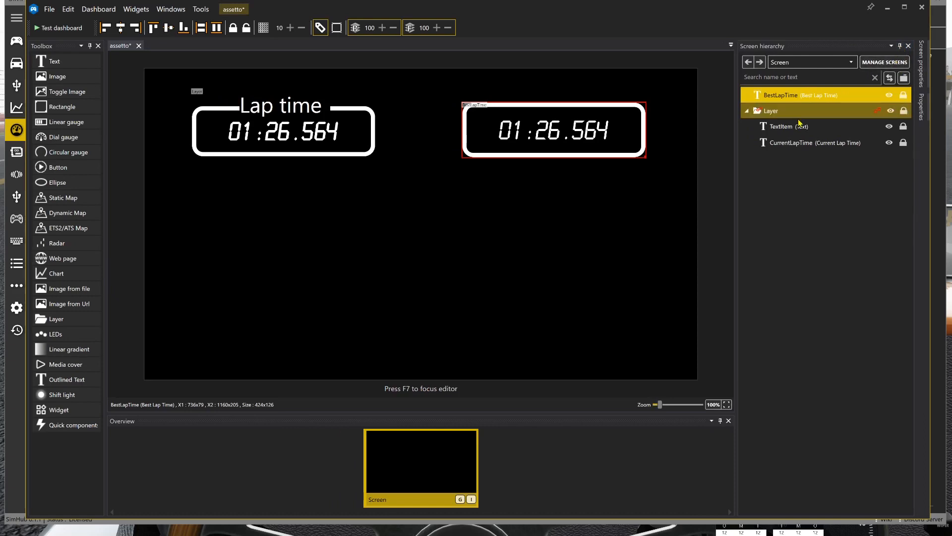
left_click(814, 143)
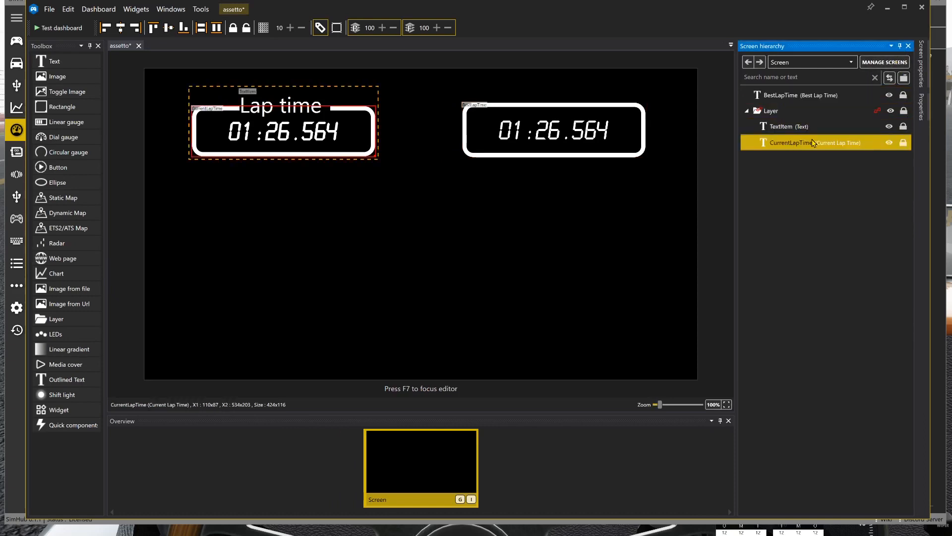
left_click(921, 109)
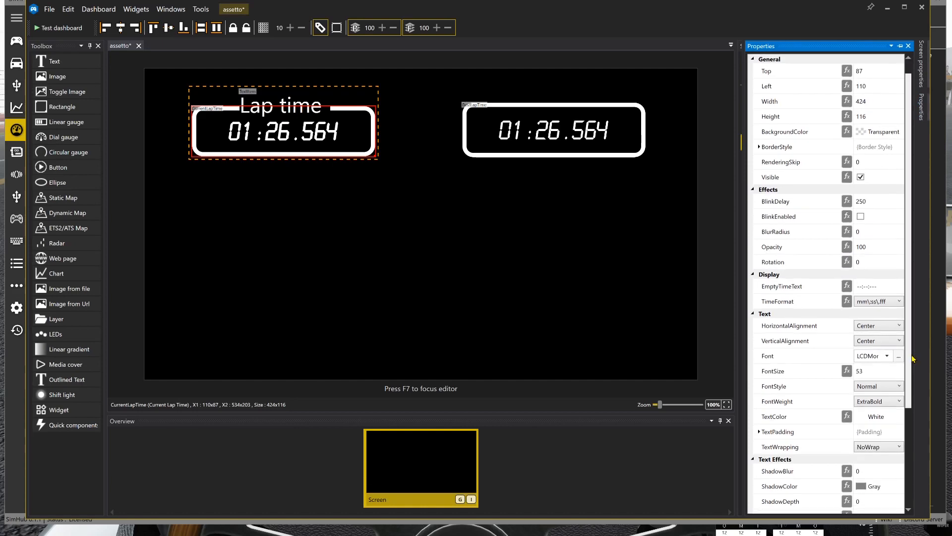
Step: Set the BestLapTime text's font size to 53 and its font weight to ExtraBold
scroll(893, 337, "down", 3)
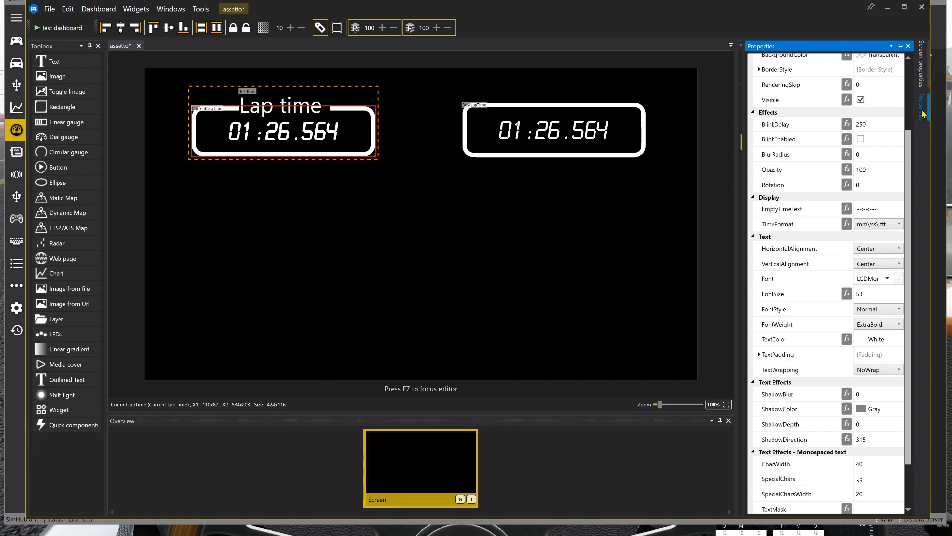
left_click(900, 46)
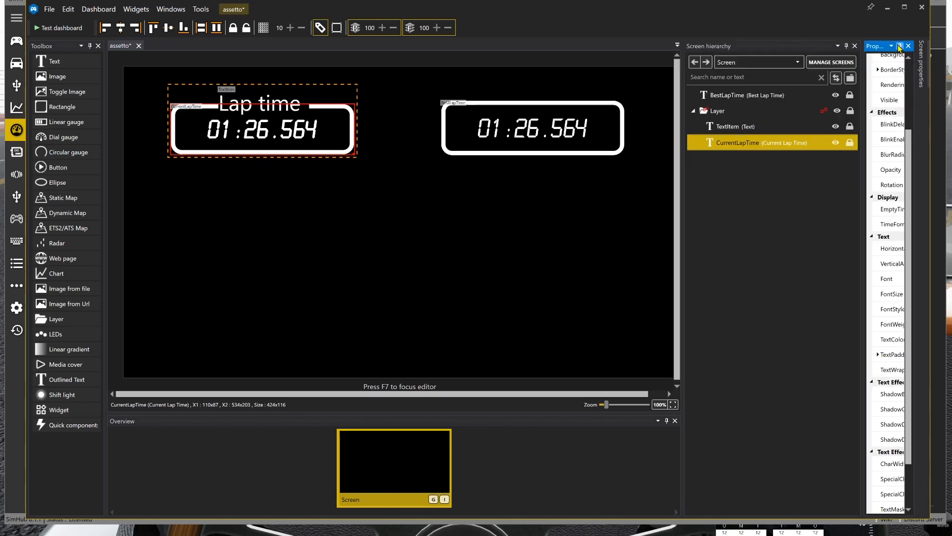
left_click(899, 47)
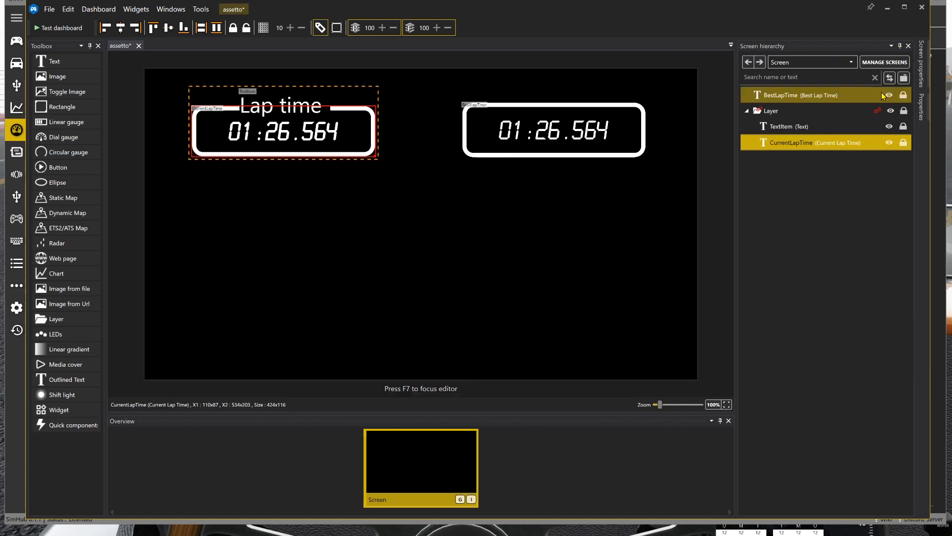
left_click(806, 96)
left_click(922, 107)
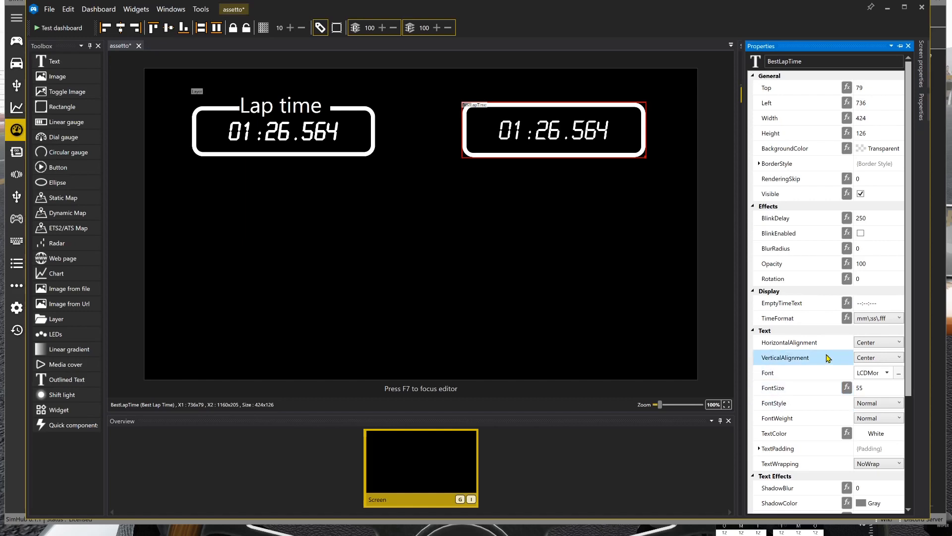
left_click(899, 390)
left_click(899, 391)
left_click(899, 418)
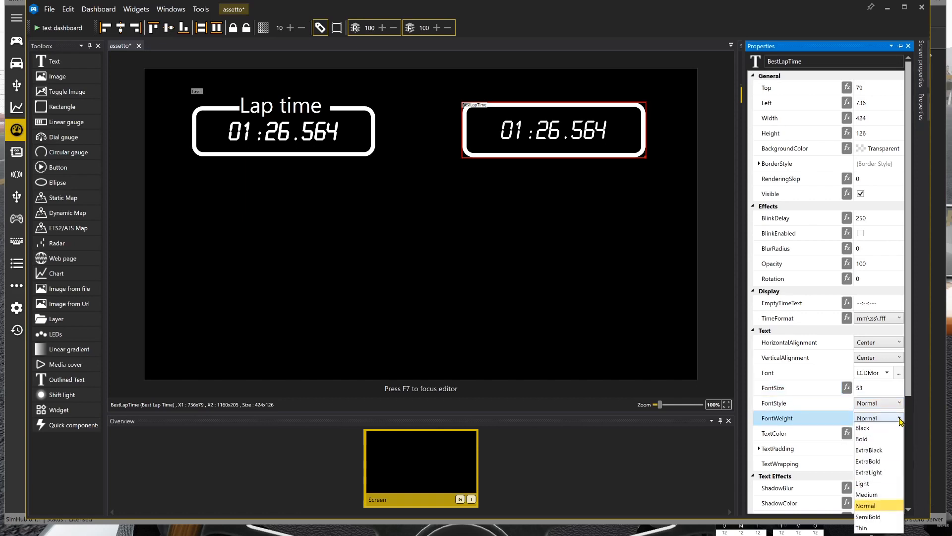
left_click(891, 460)
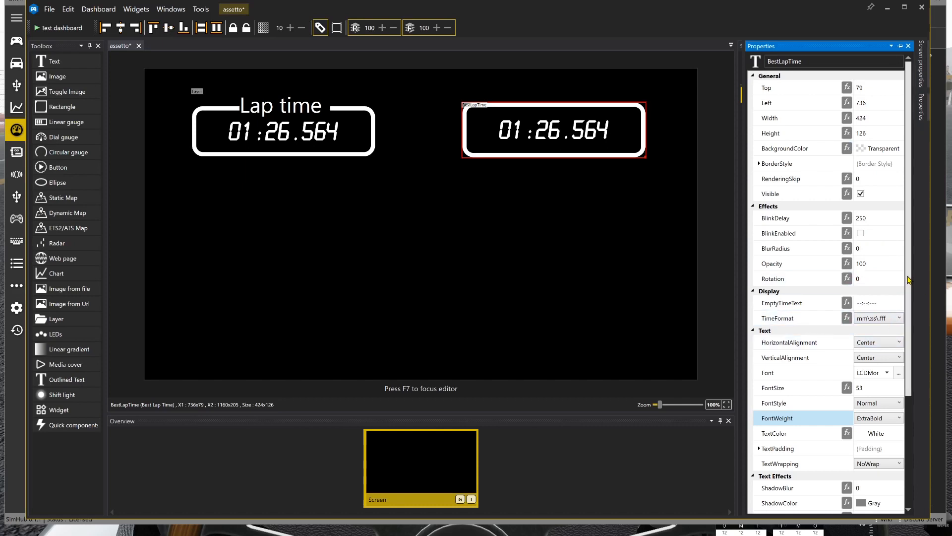
Step: Look through BestLapTime's remaining properties, and test-run the dashboard to check both lap time boxes before stopping the test
left_click_drag(907, 288, 909, 380)
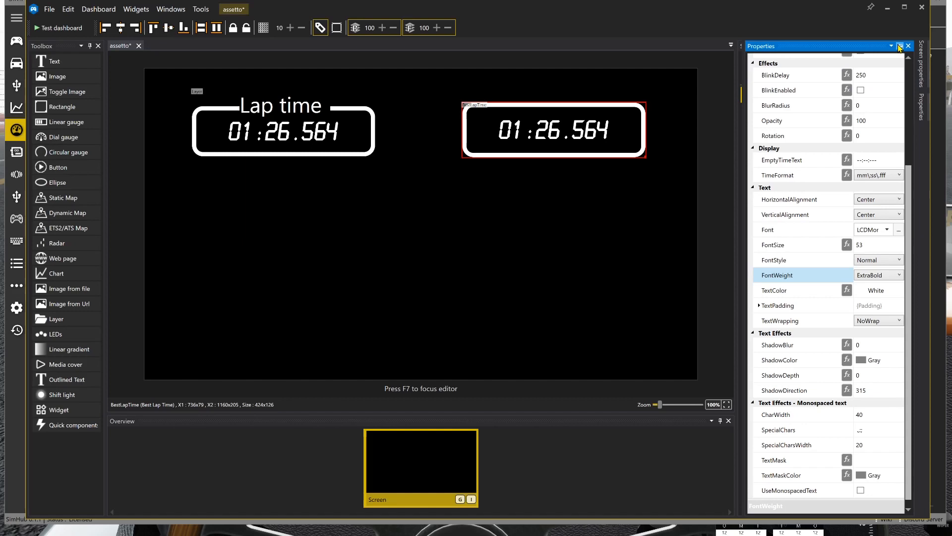
left_click(900, 46)
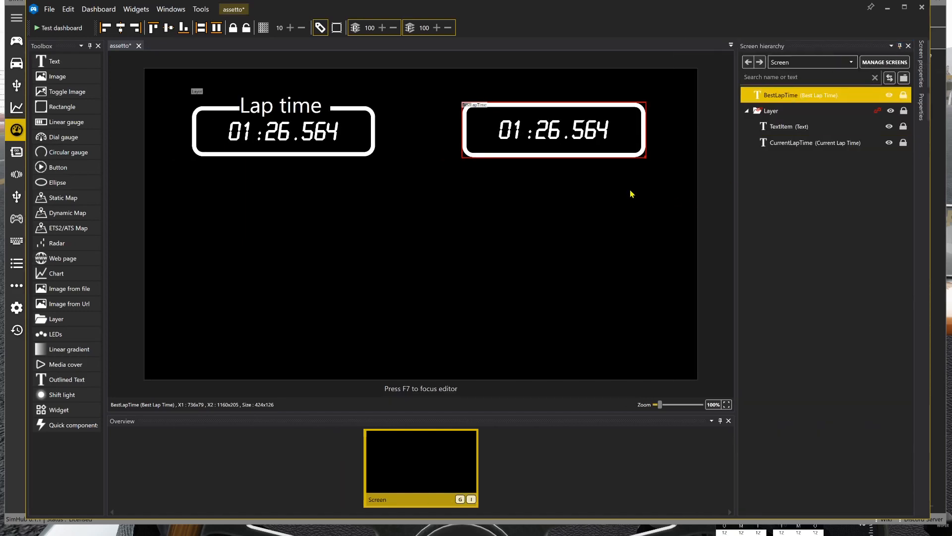
left_click(58, 28)
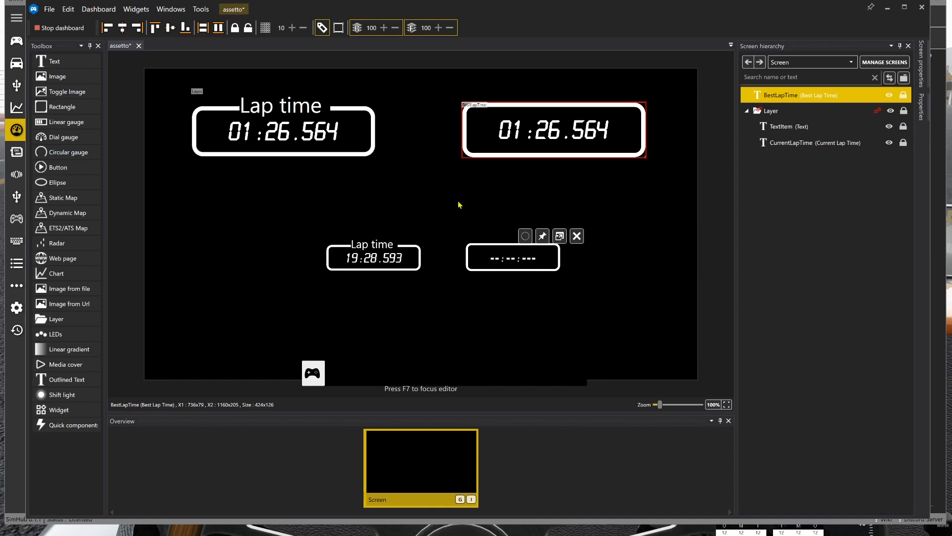
left_click(62, 29)
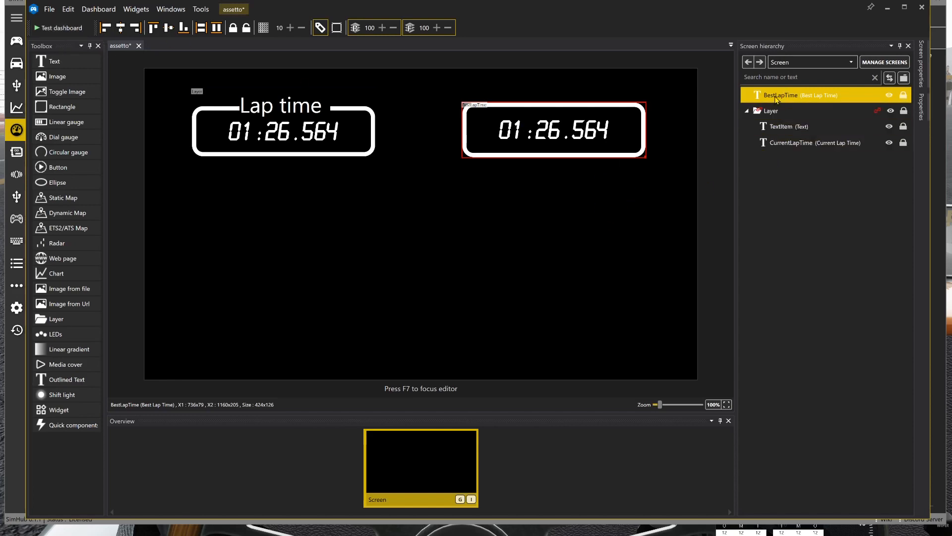
Step: Create a new layer in the screen hierarchy, move BestLapTime into it and expand the layer
left_click(903, 78)
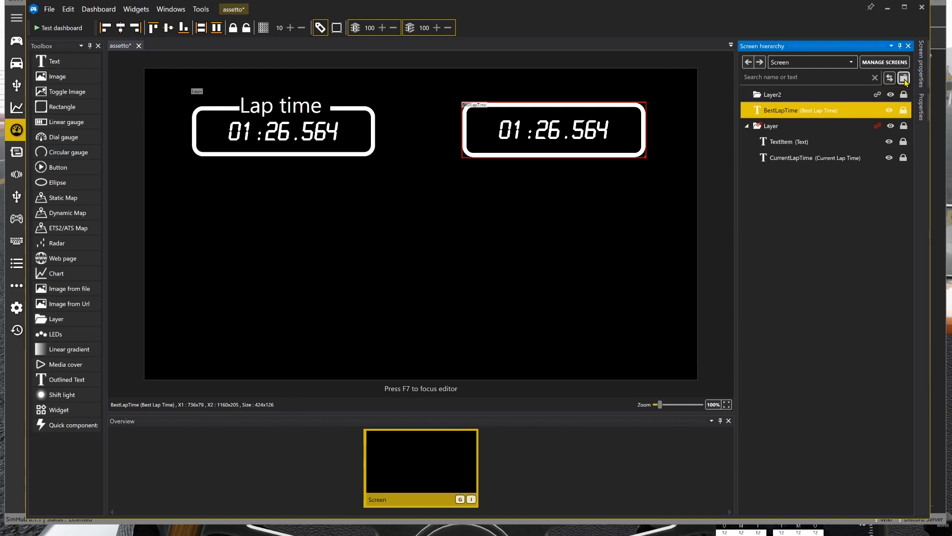
left_click_drag(789, 111, 787, 96)
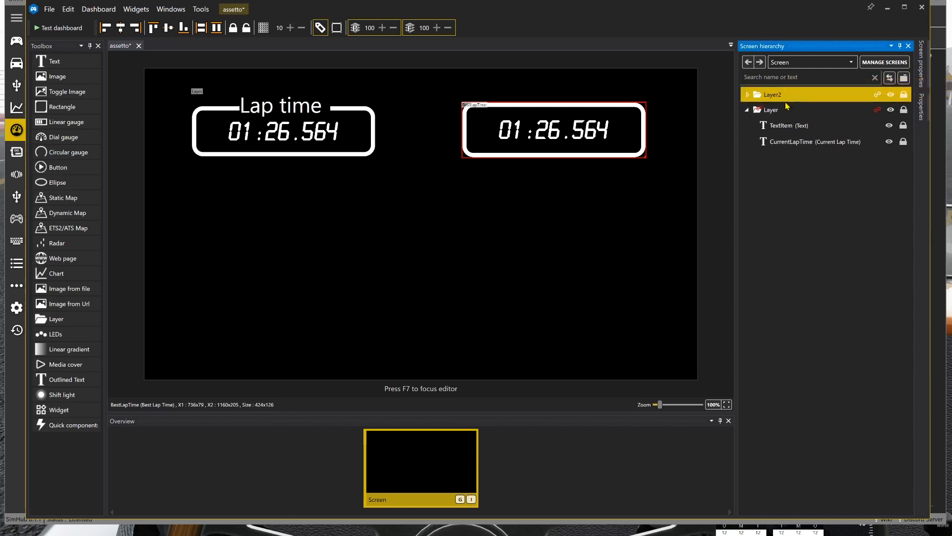
left_click(781, 95)
left_click(747, 95)
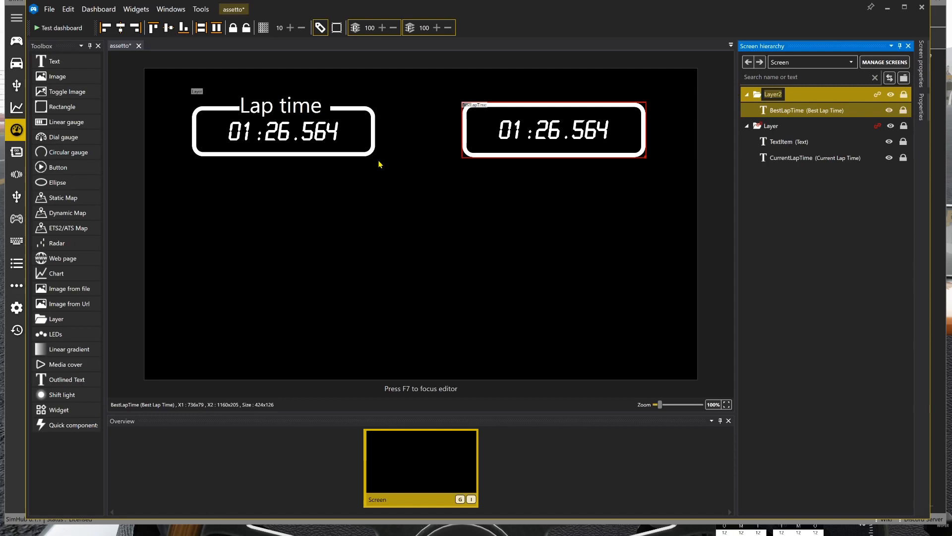
Step: Add a text item over the upper border of the BestLapTime box and move it into Layer2 above BestLapTime
left_click(54, 61)
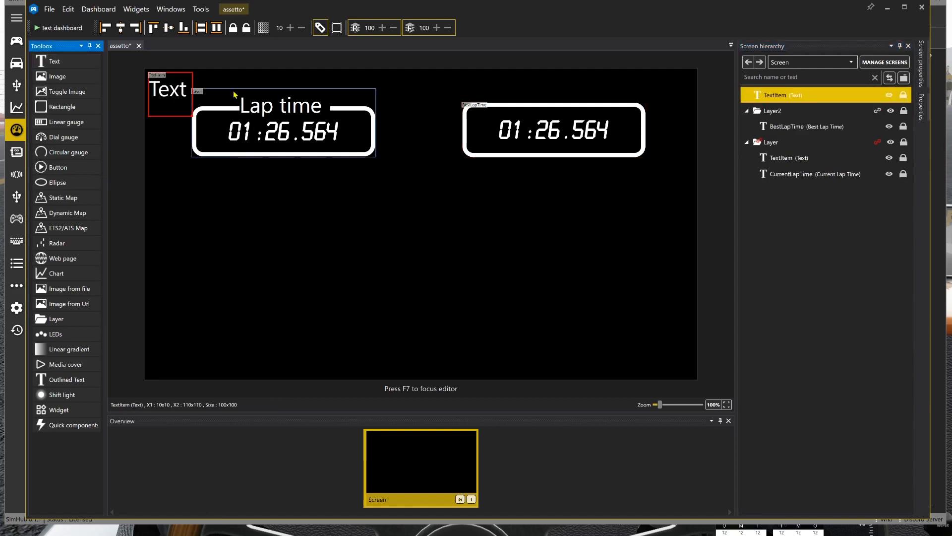
left_click_drag(177, 92, 561, 102)
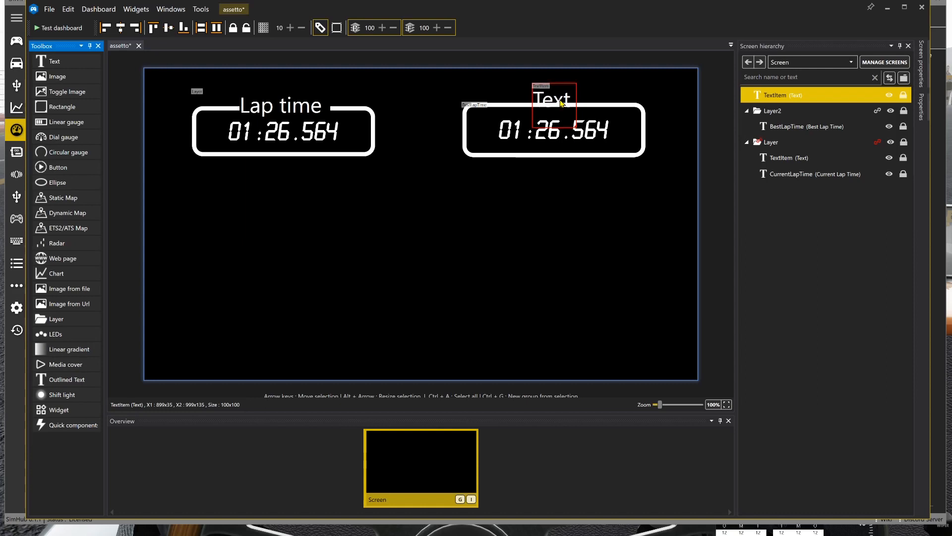
left_click(808, 95)
left_click_drag(808, 96, 817, 110)
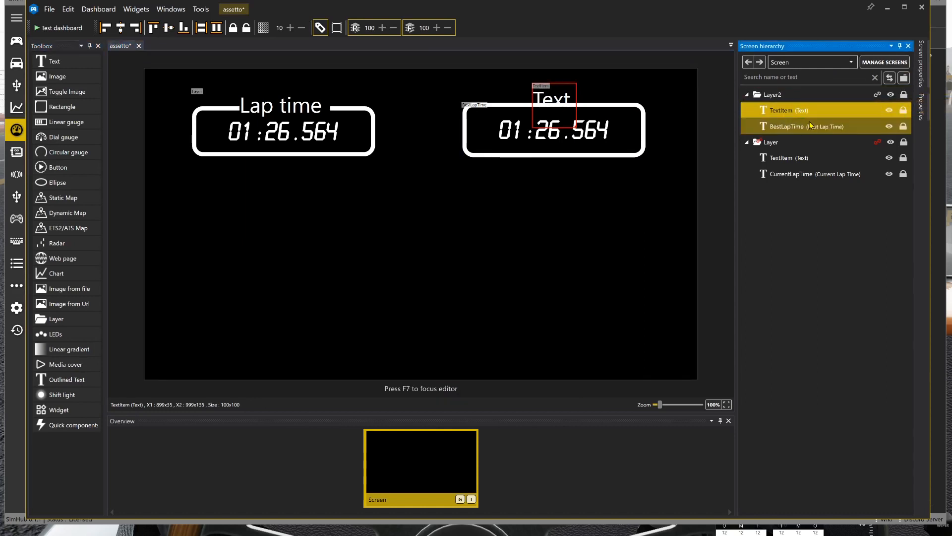
Step: Change the new text item's font to Leelawadee UI
left_click(922, 106)
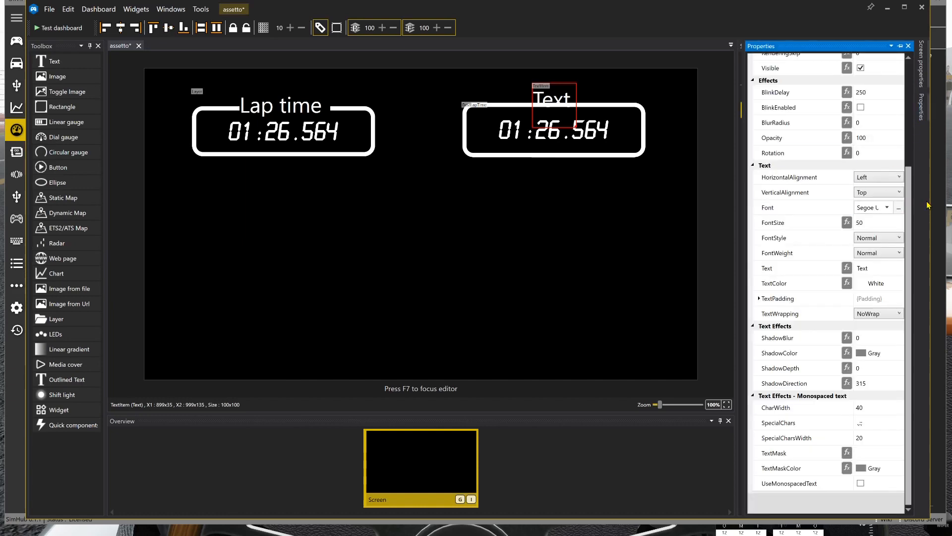
left_click(887, 207)
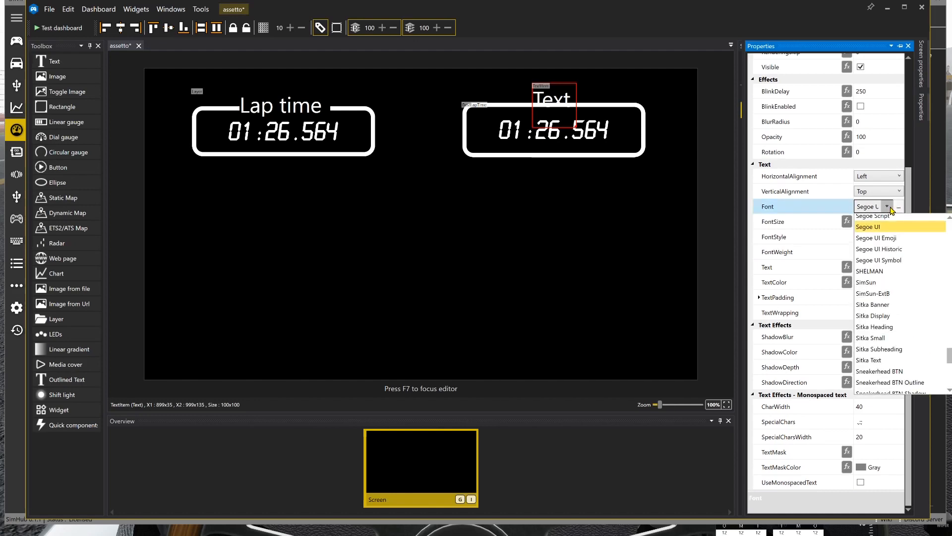
left_click(898, 208)
left_click(899, 207)
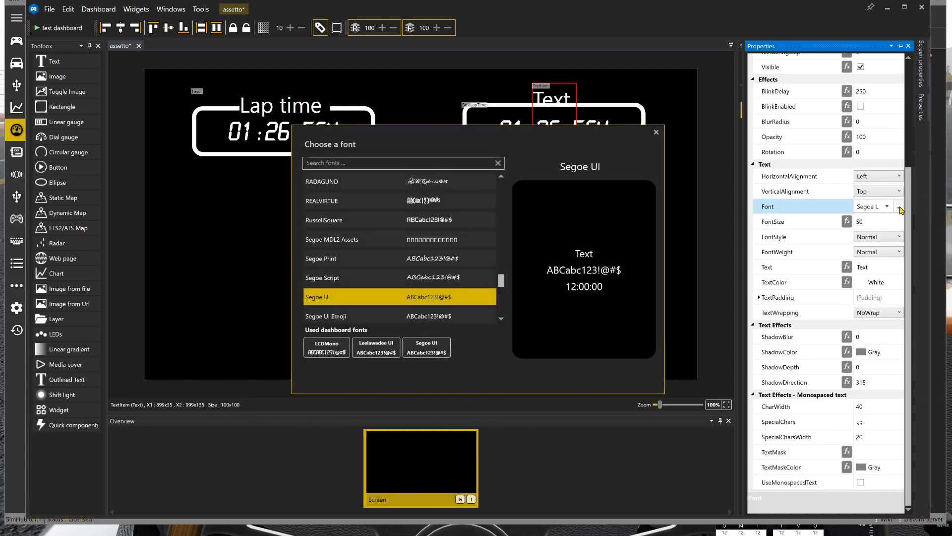
scroll(500, 277, "up", 3)
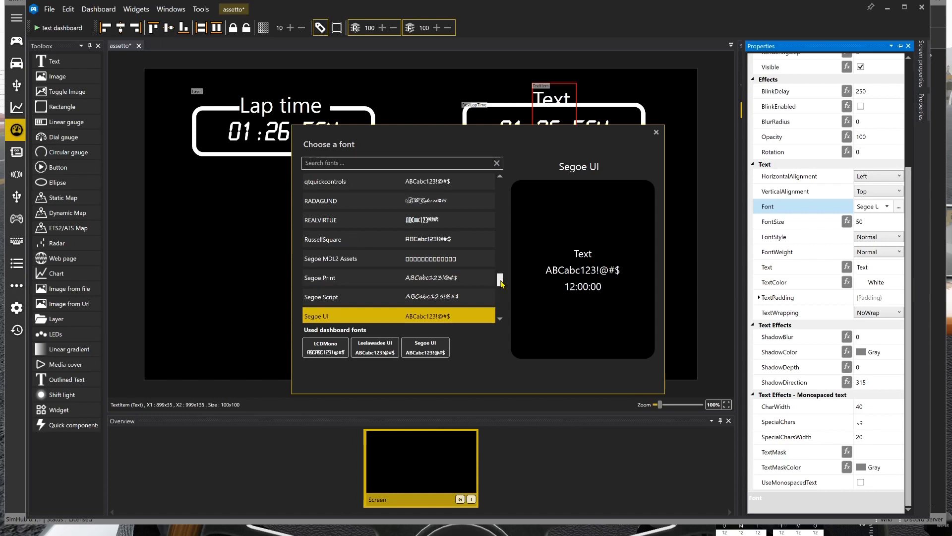
left_click_drag(501, 276, 504, 250)
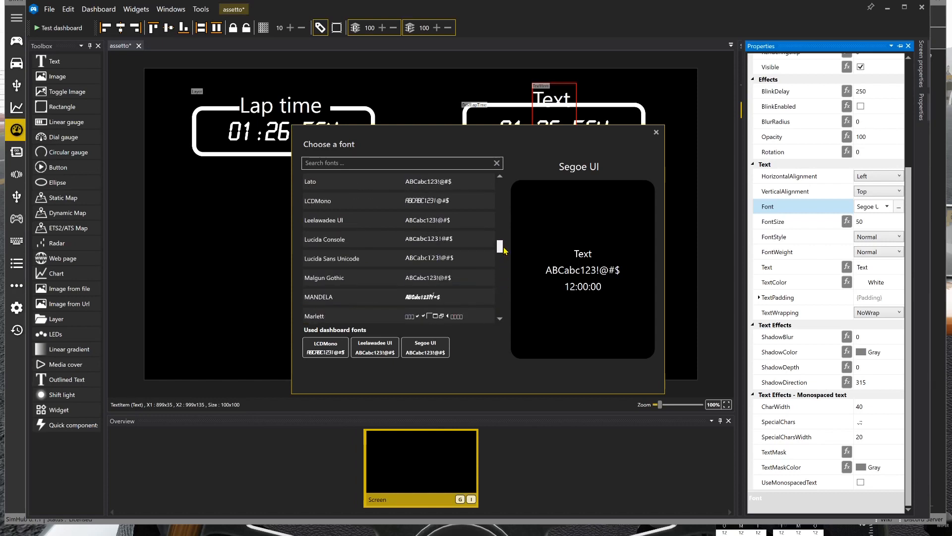
left_click(426, 219)
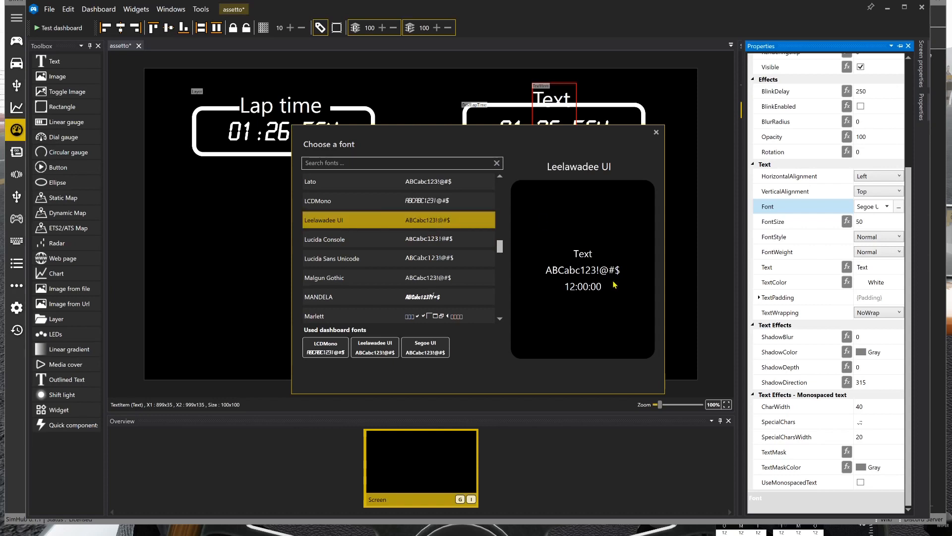
double_click(473, 215)
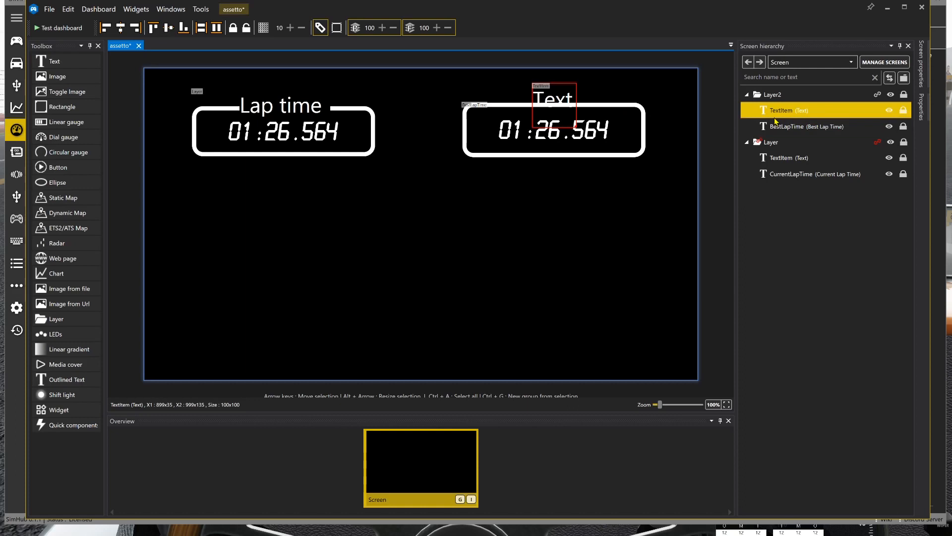
Step: Resize the new text item to about 206 × 65 and change its text to "Best lap"
left_click(924, 110)
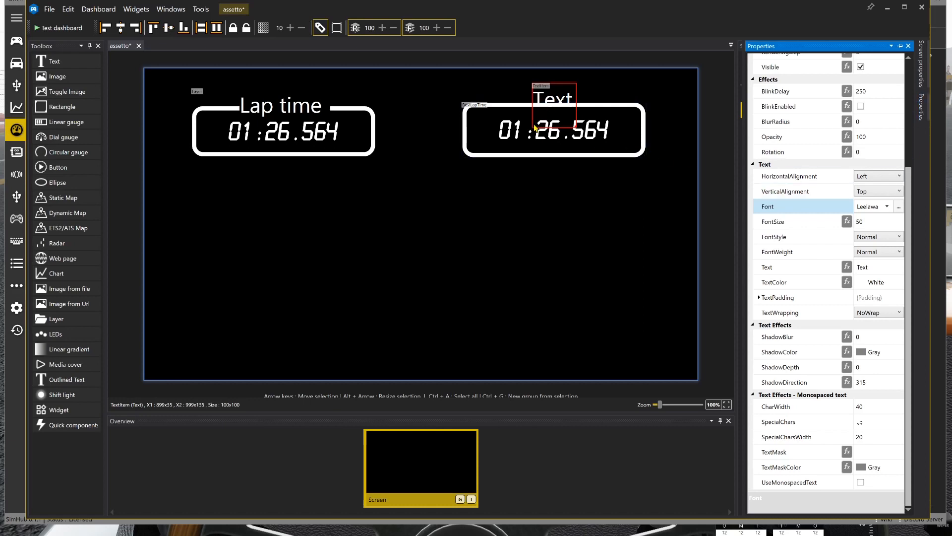
left_click_drag(575, 127, 623, 113)
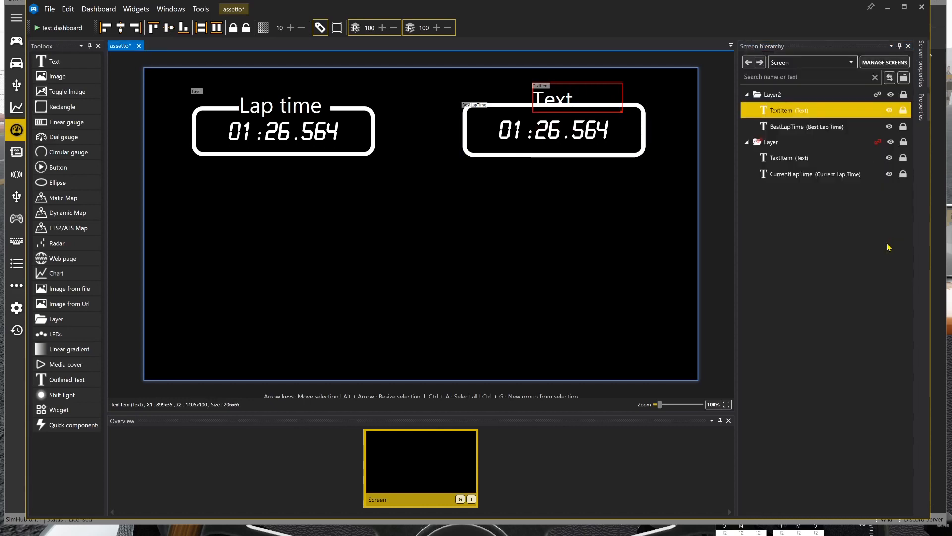
left_click(922, 113)
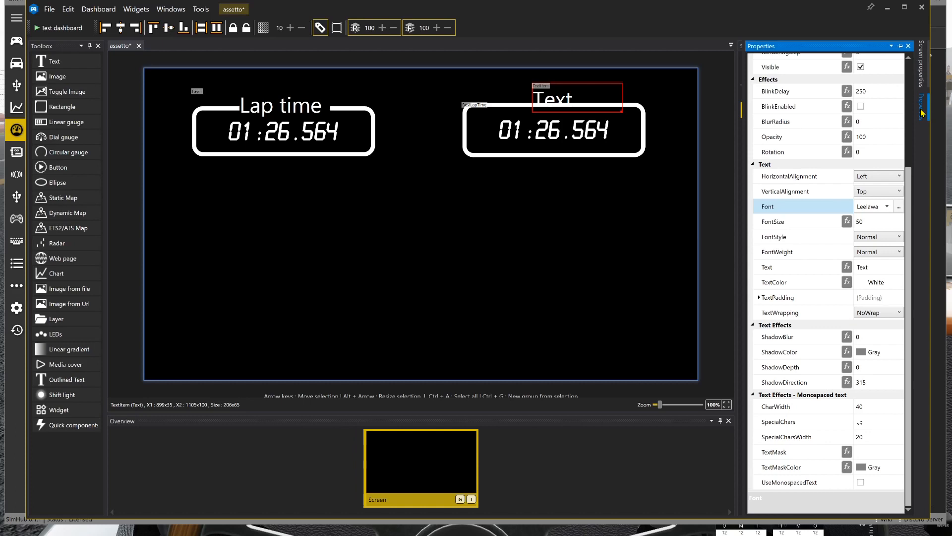
left_click(874, 267)
key("BackSpace")
key("BackSpace")
key("BackSpace")
key("BackSpace")
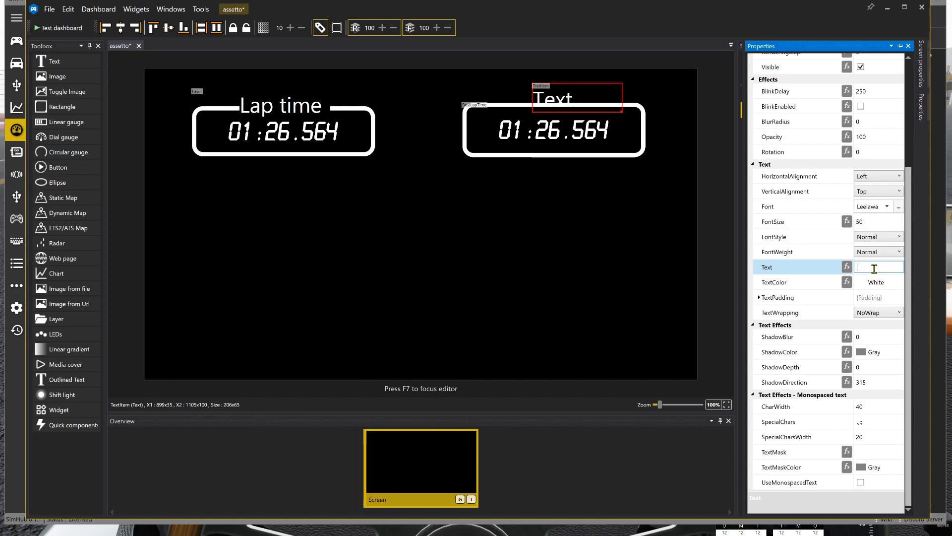
type("Best lap")
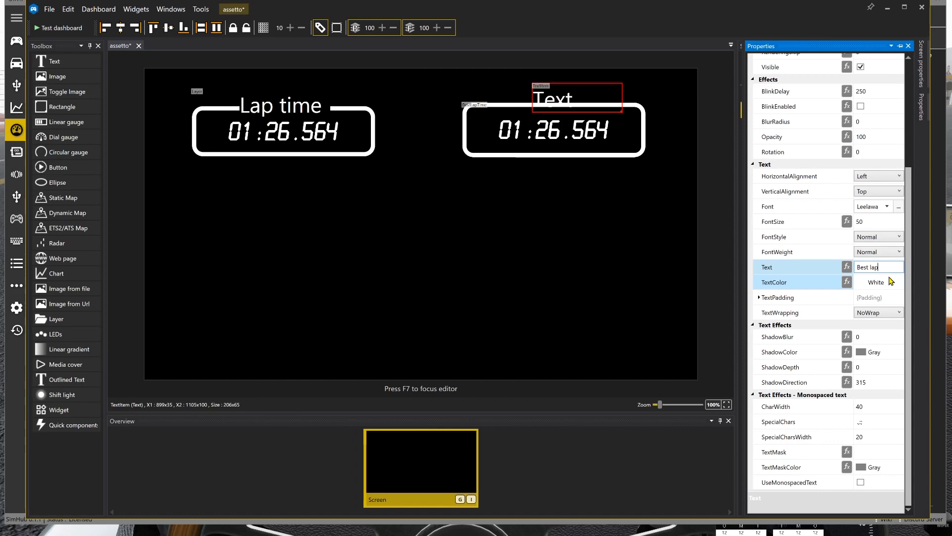
key("Return")
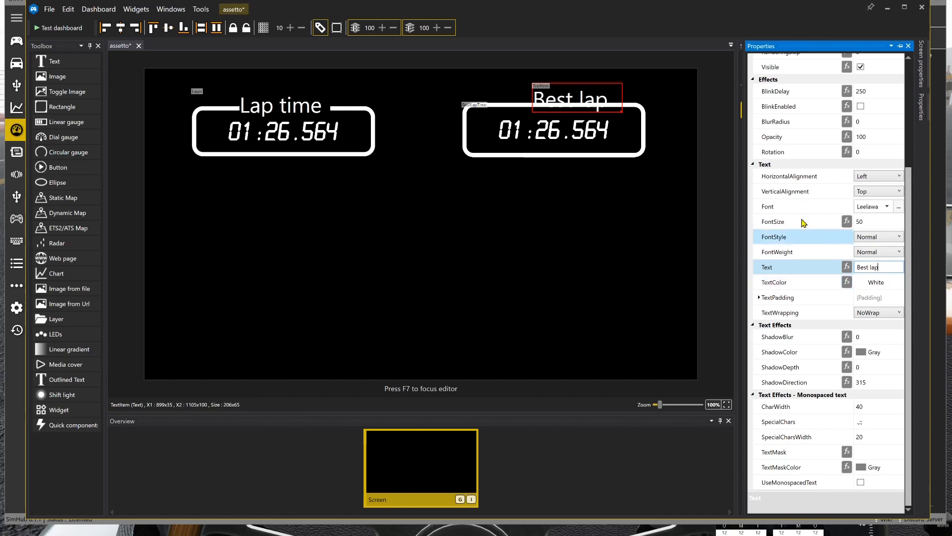
Step: Center the "Best lap" label over the box's upper border and set its BackgroundColor to Black
mouse_move(600, 112)
left_mouse_down()
mouse_move(571, 115)
mouse_move(583, 115)
left_mouse_up()
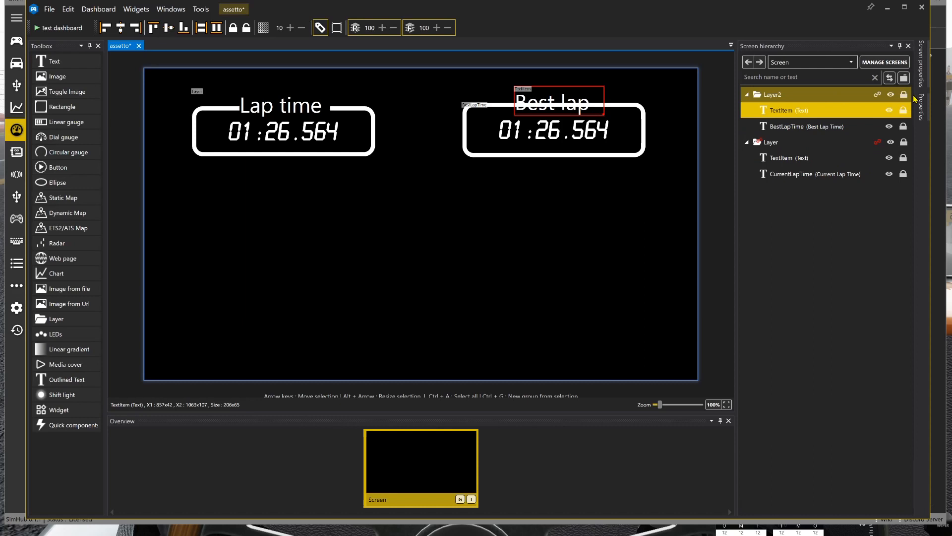
mouse_move(924, 107)
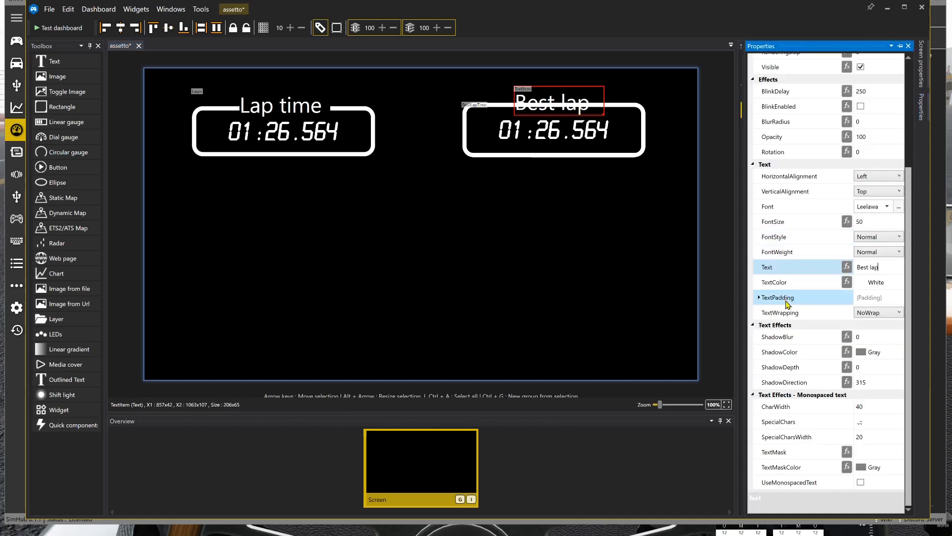
left_click(751, 166)
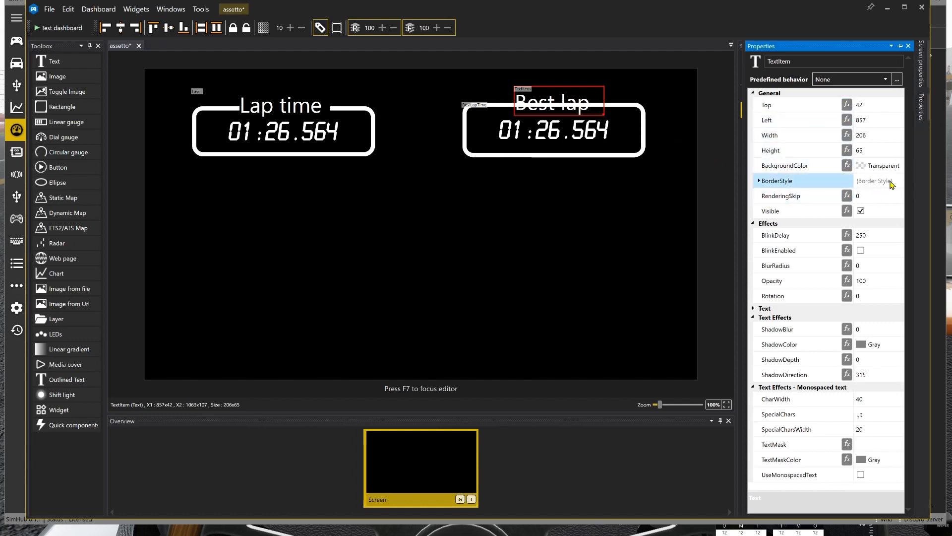
left_click(860, 169)
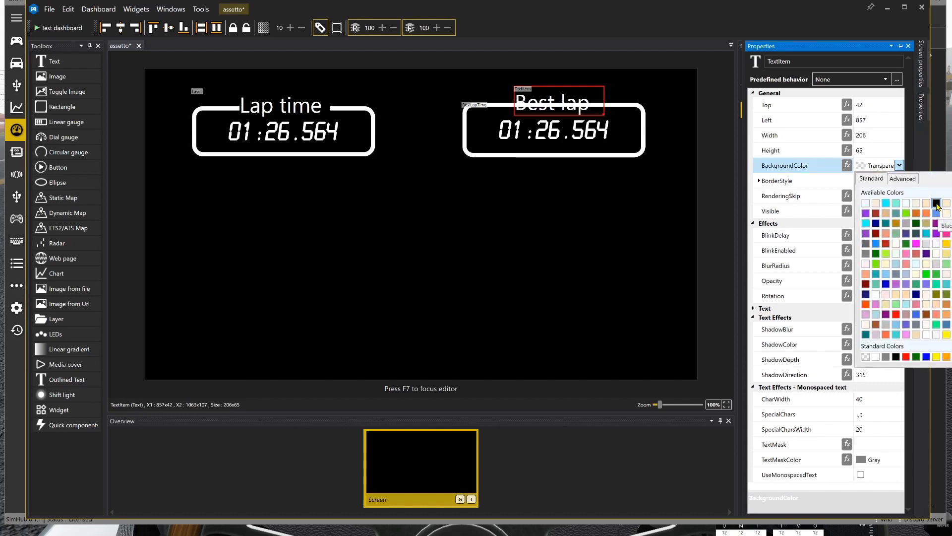
left_click(936, 205)
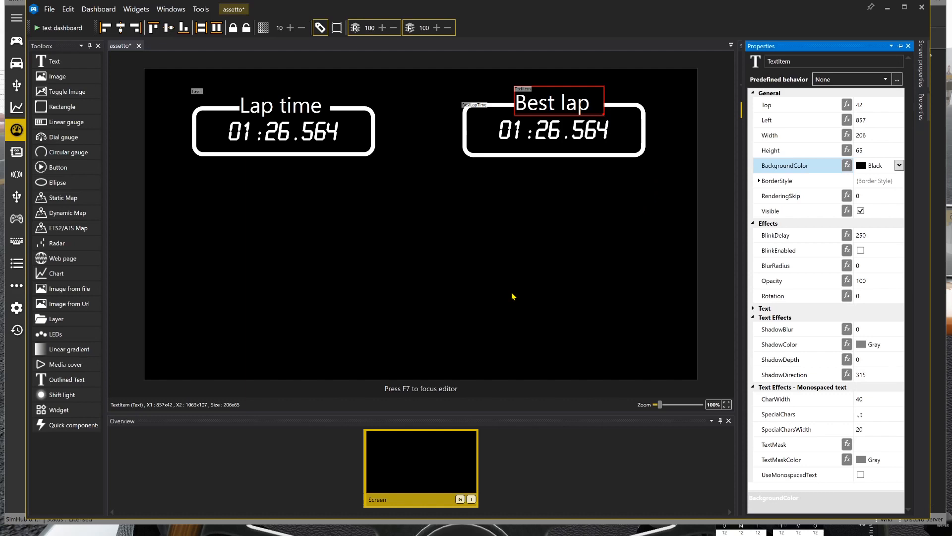
Step: Test-run the dashboard to check the labelled best lap box beside the lap time box, and stop the test
left_click(63, 29)
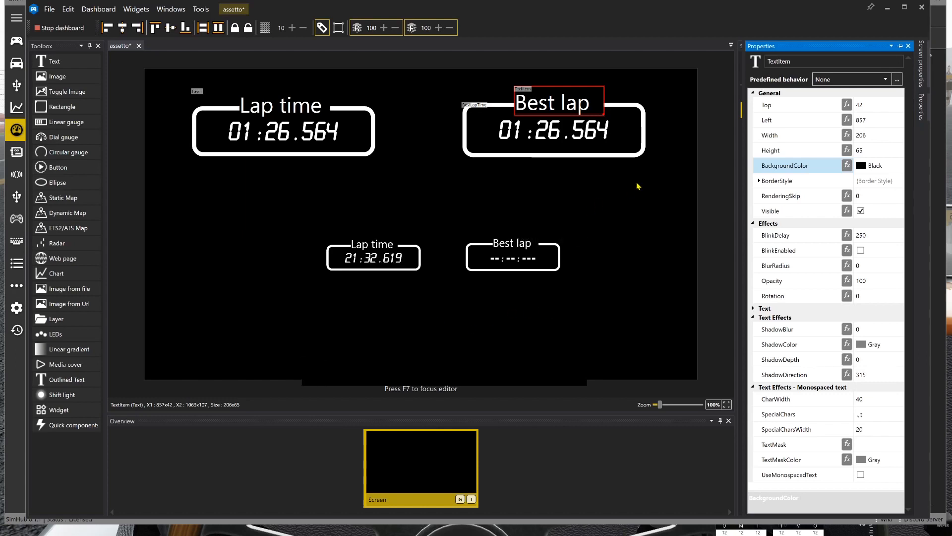
left_click(640, 224)
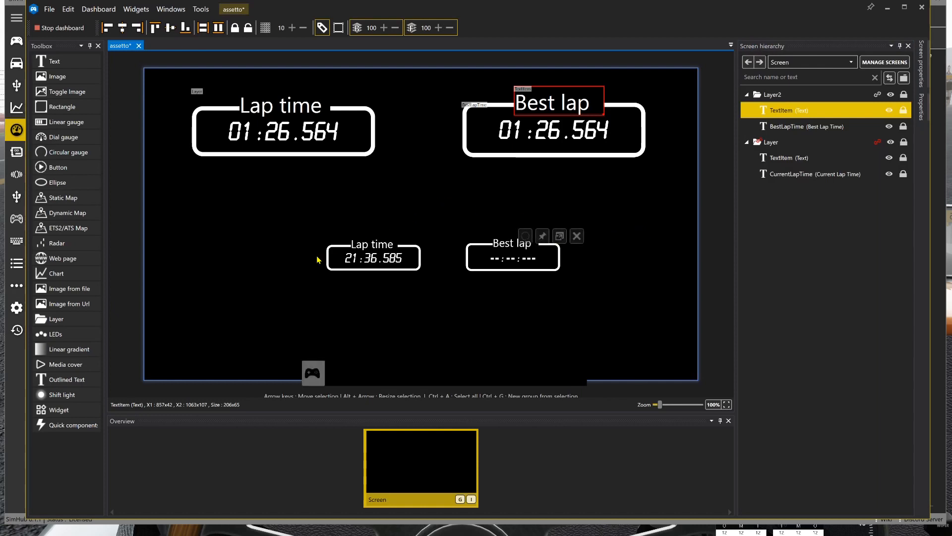
left_click(54, 29)
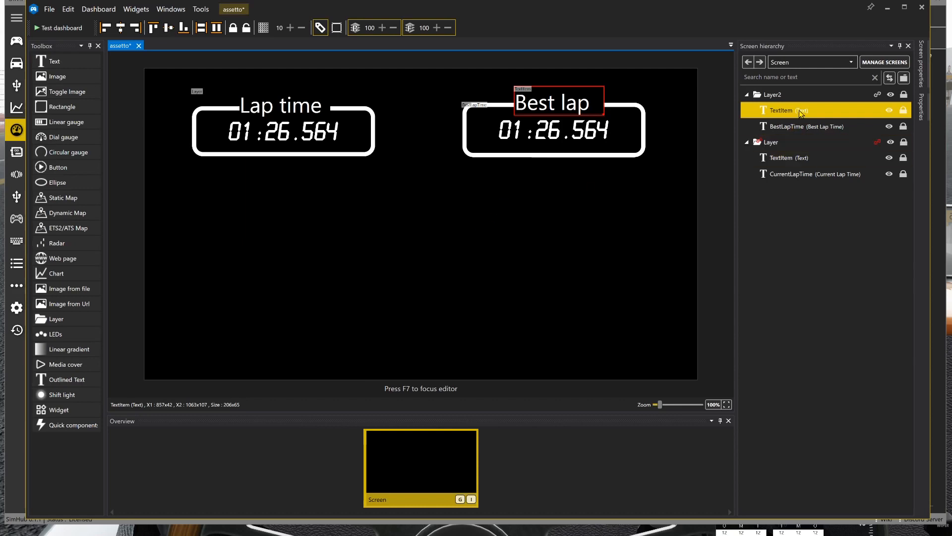
Step: Select Layer2, which holds the "Best lap" label and BestLapTime, in the screen hierarchy
left_click(781, 97)
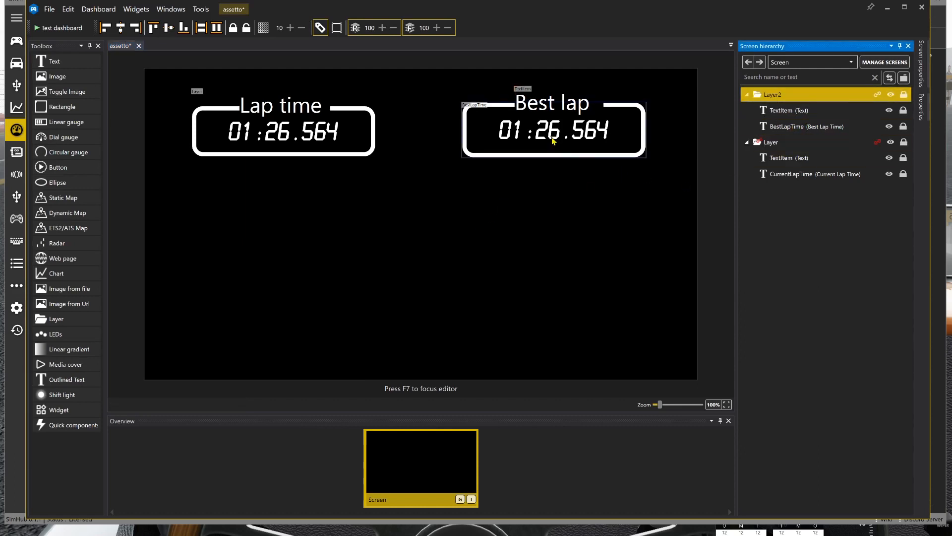